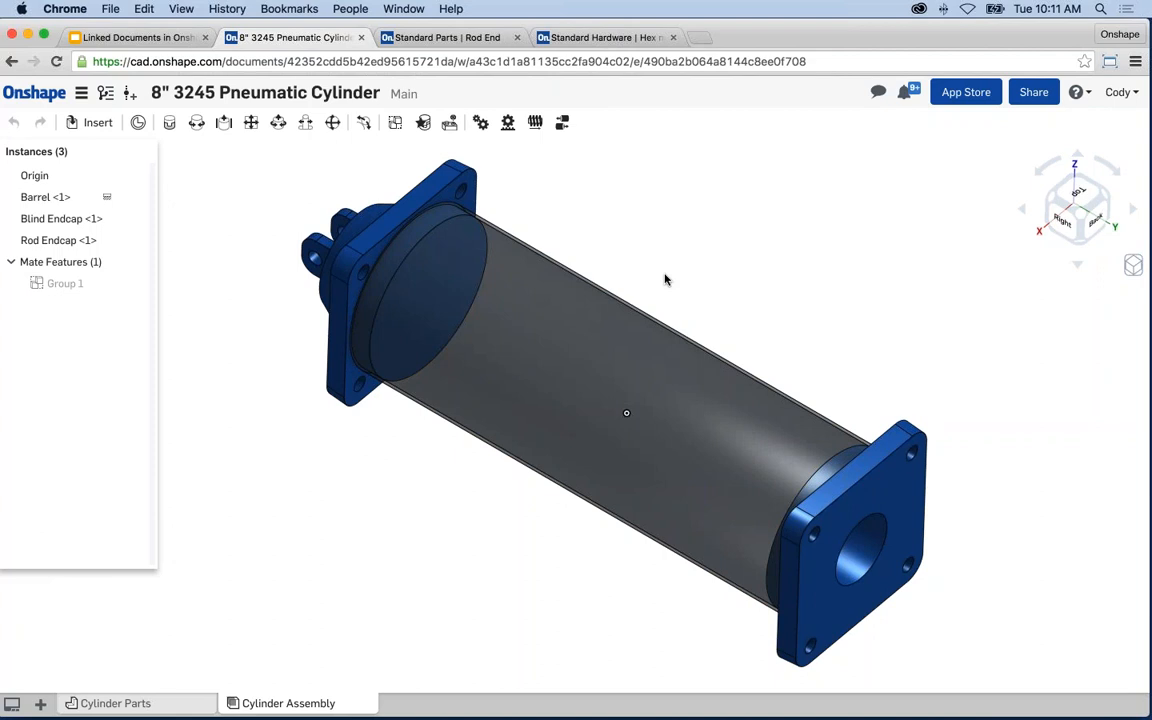
# - Look through the personal documents available as sources for inserting parts into the cylinder assembly
pyautogui.moveTo(376, 174); pyautogui.dragTo(369, 174, button='middle')
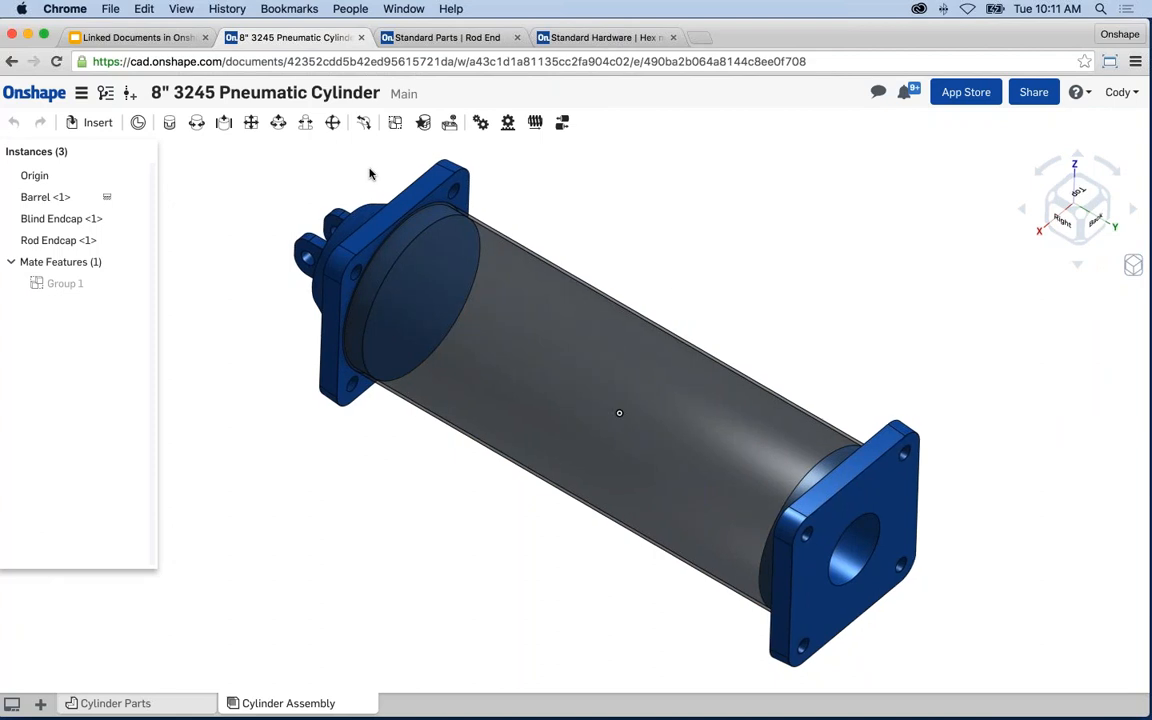
pyautogui.click(95, 125)
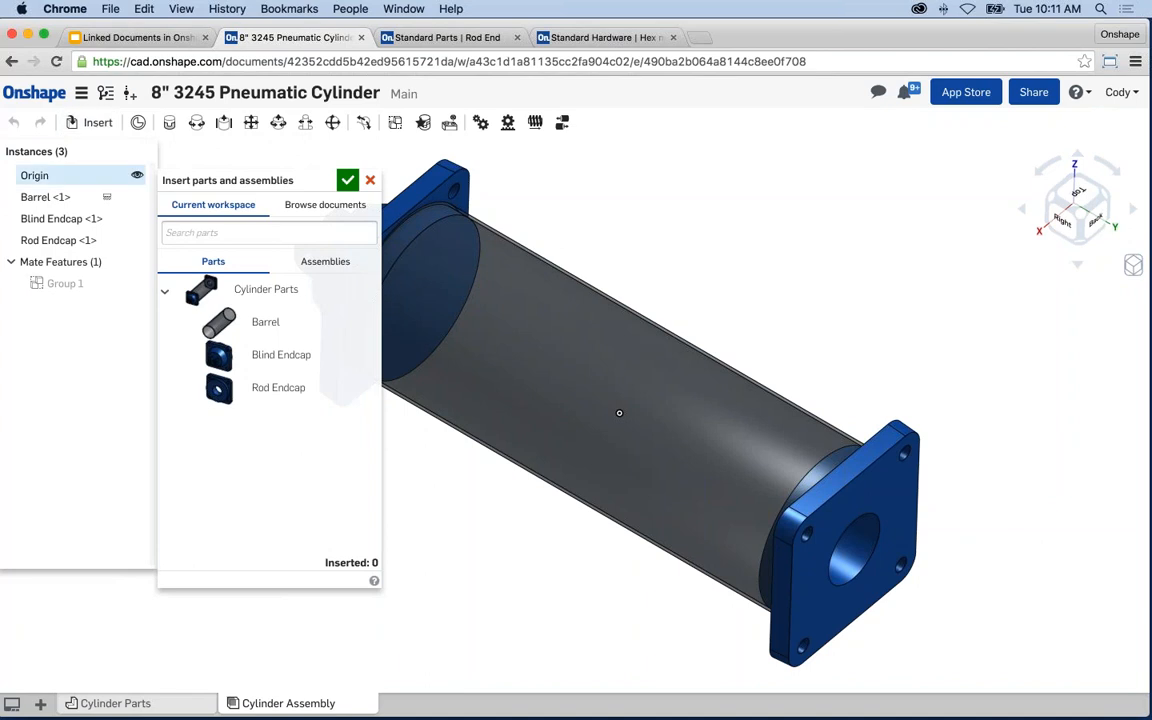
pyautogui.click(317, 212)
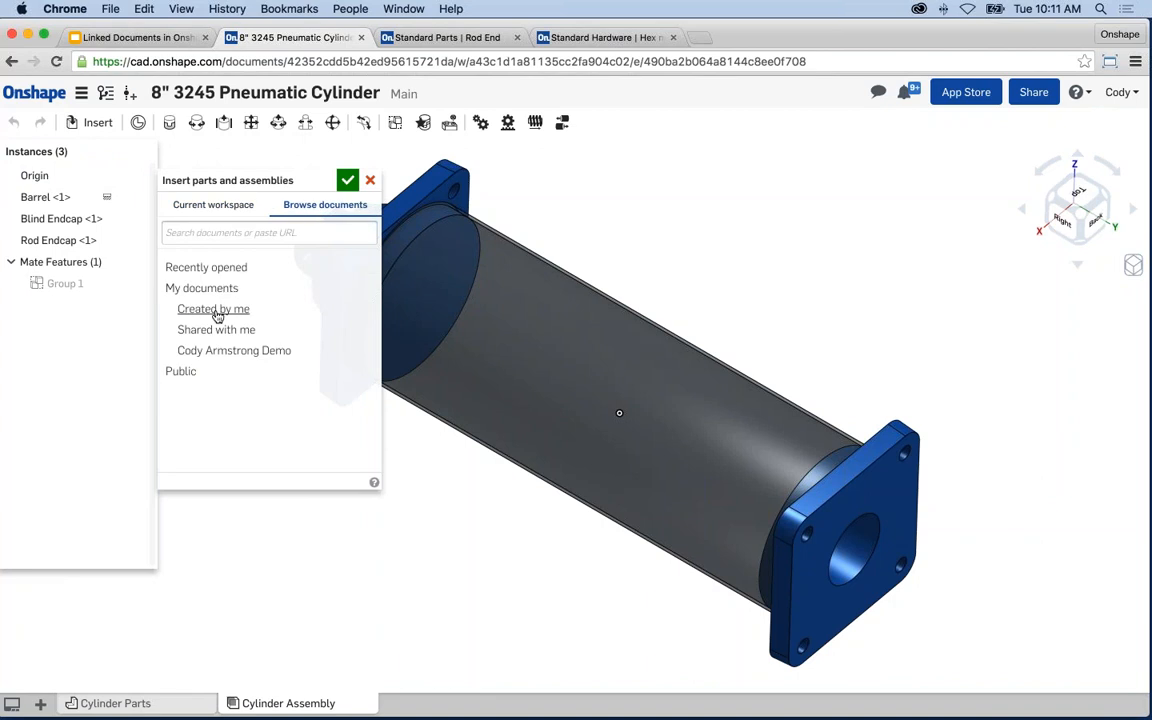
pyautogui.click(208, 231)
pyautogui.click(204, 289)
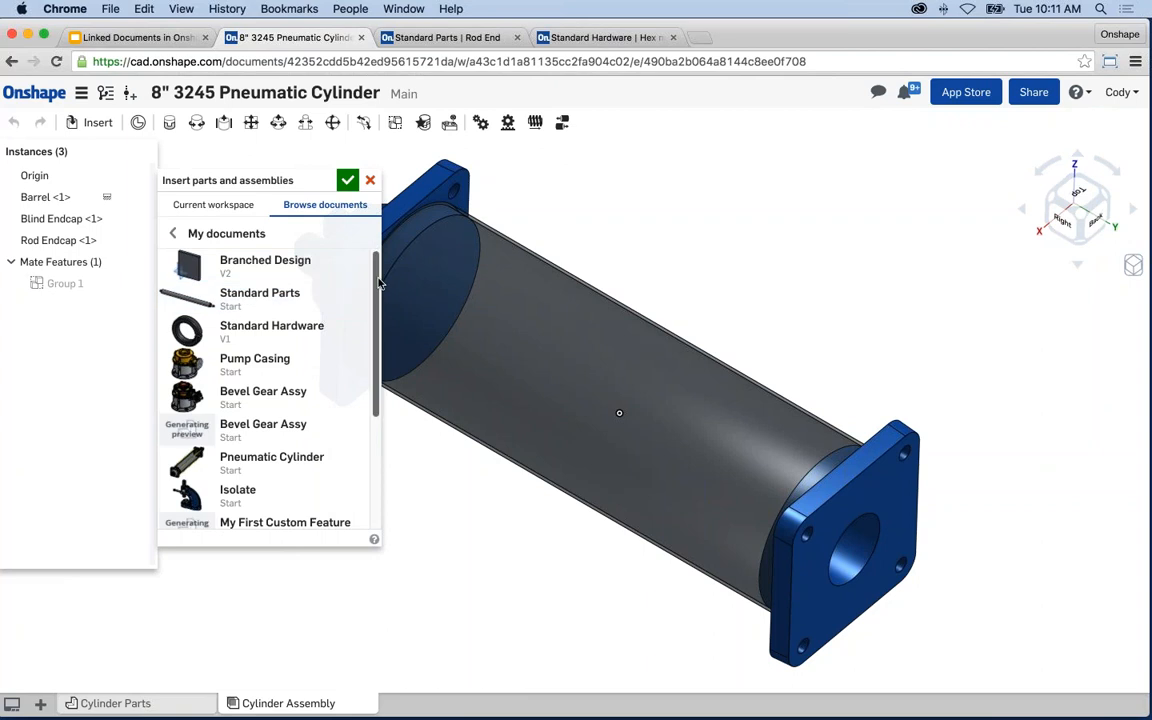
pyautogui.scroll(-4, 378, 285)
pyautogui.scroll(2, 372, 290)
pyautogui.moveTo(371, 291); pyautogui.dragTo(373, 276)
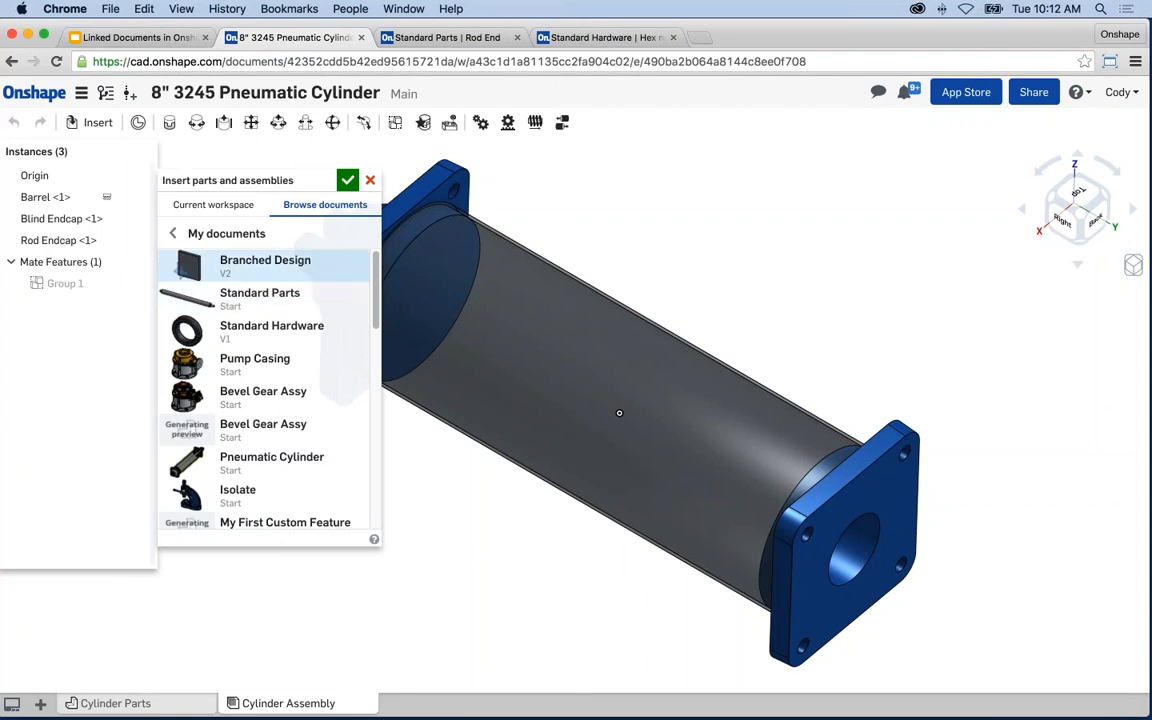
pyautogui.click(370, 181)
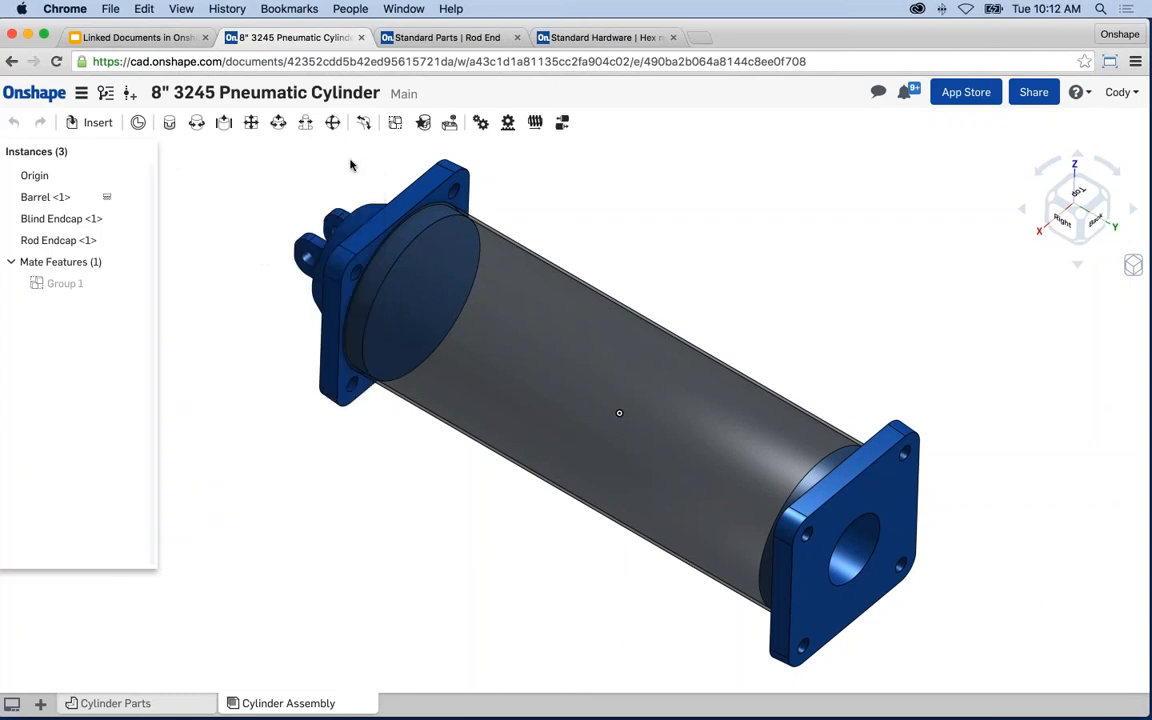
# - Examine the Rod End, Rod and Tie Rod parts in the Standard Parts document
pyautogui.click(424, 36)
pyautogui.moveTo(331, 267); pyautogui.dragTo(368, 310, button='right')
pyautogui.moveTo(368, 310); pyautogui.dragTo(295, 310, button='middle')
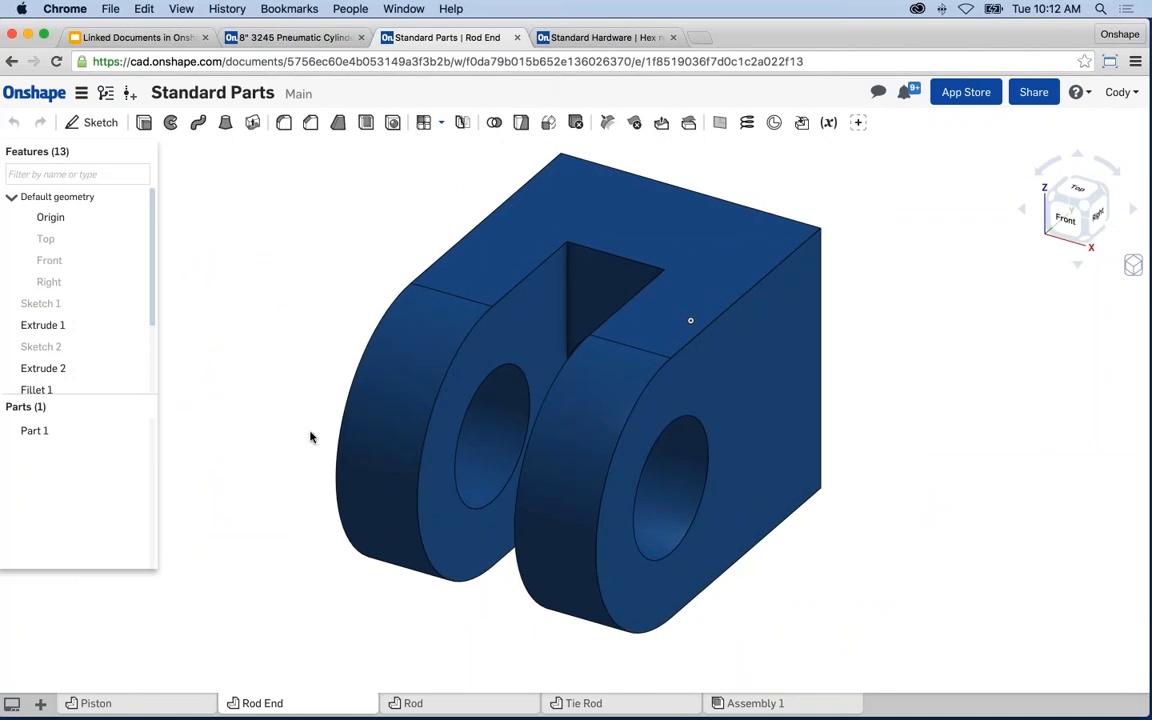
pyautogui.moveTo(310, 437); pyautogui.dragTo(460, 433, button='right')
pyautogui.moveTo(459, 433); pyautogui.dragTo(436, 400, button='middle')
pyautogui.scroll(-1, 419, 689)
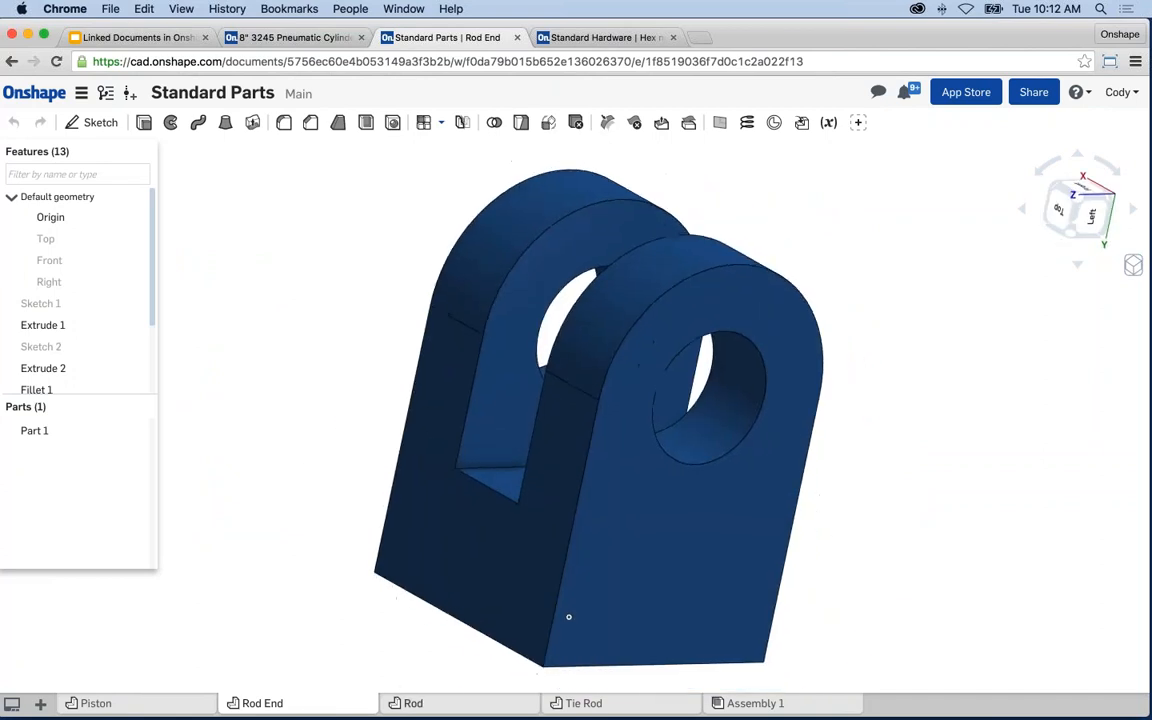
pyautogui.click(422, 703)
pyautogui.click(646, 704)
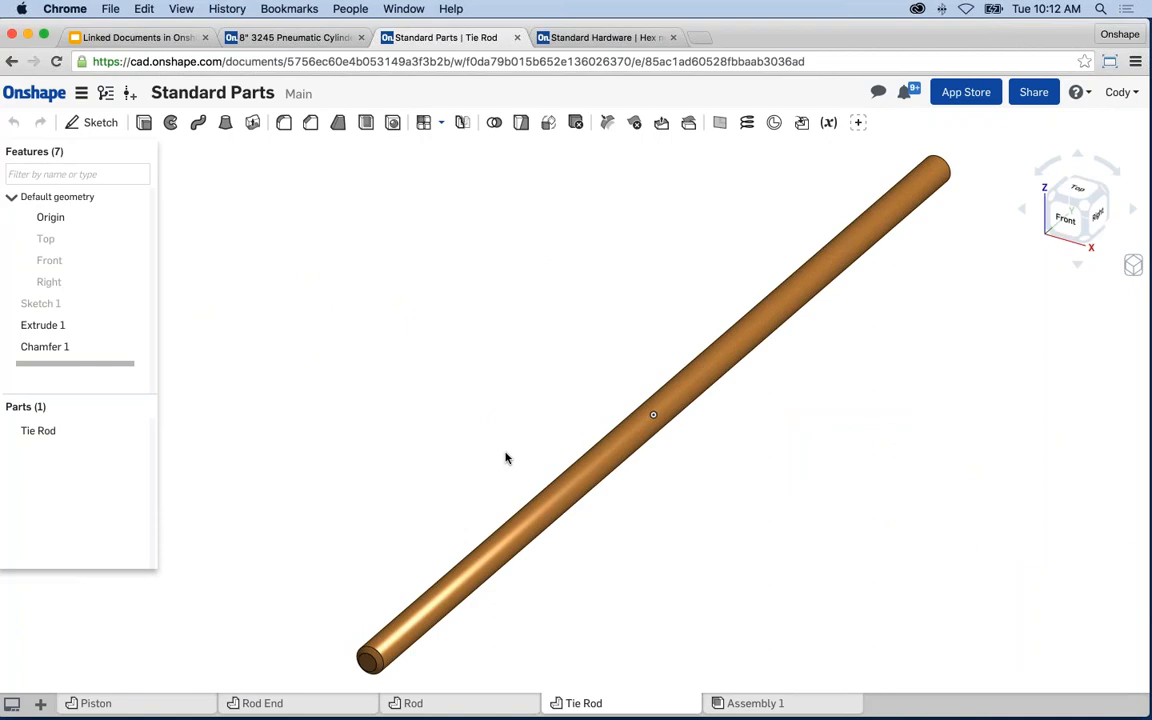
# - Check which Standard Parts components are offered for insertion into the 8" 3245 Pneumatic Cylinder assembly, without inserting any
pyautogui.click(334, 41)
pyautogui.click(93, 123)
pyautogui.click(305, 207)
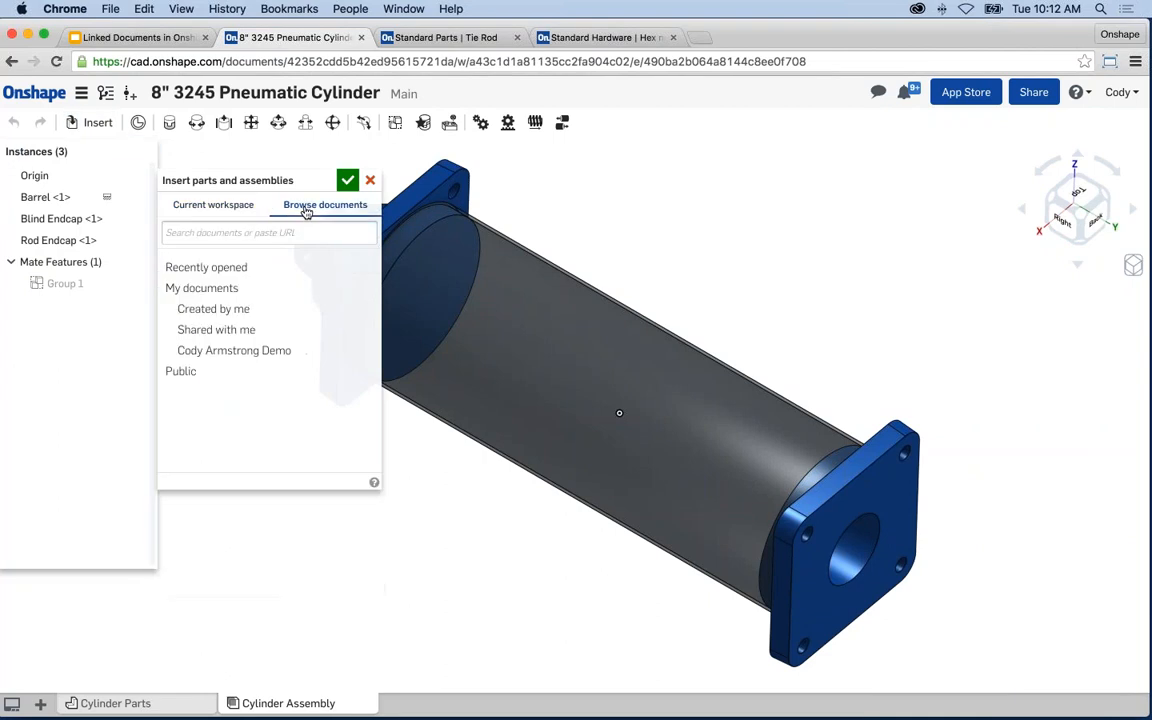
pyautogui.click(205, 288)
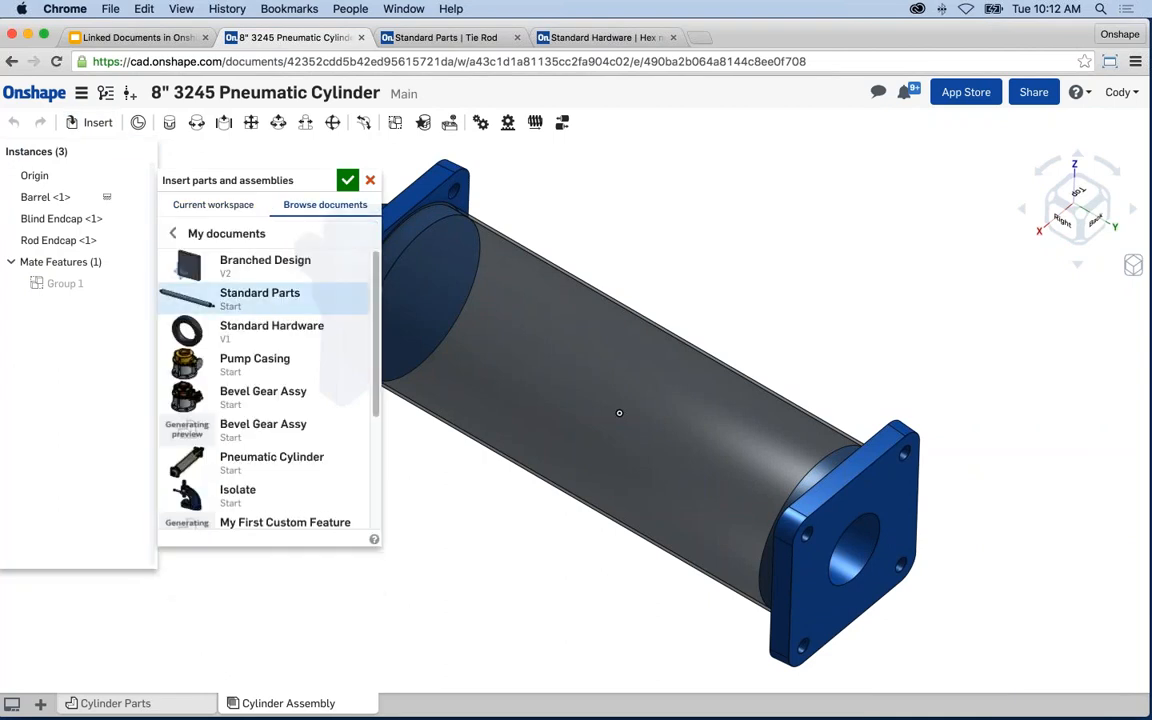
pyautogui.click(272, 305)
pyautogui.scroll(-2, 374, 352)
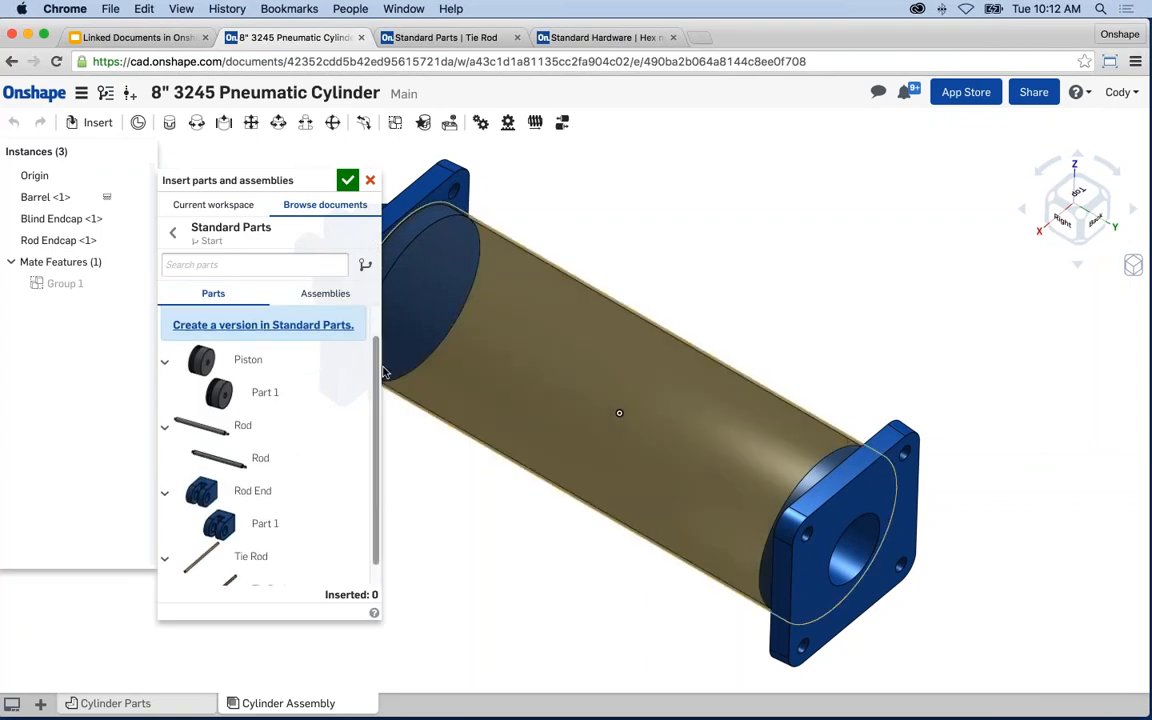
pyautogui.scroll(2, 268, 362)
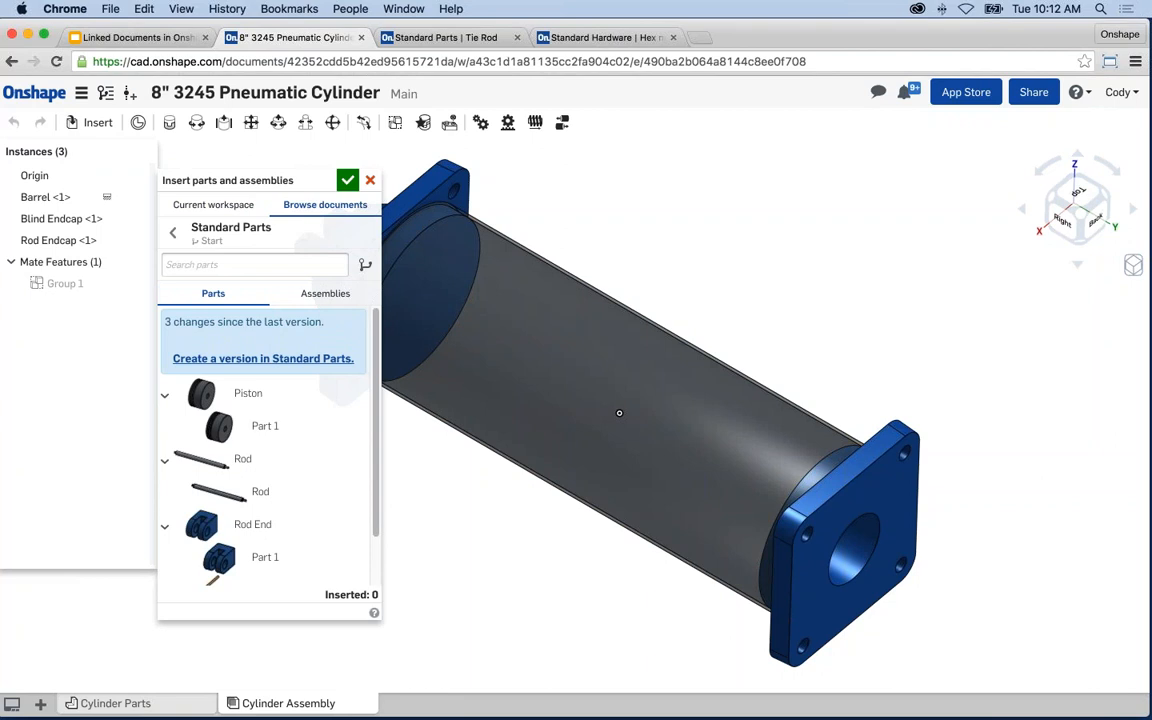
pyautogui.click(370, 182)
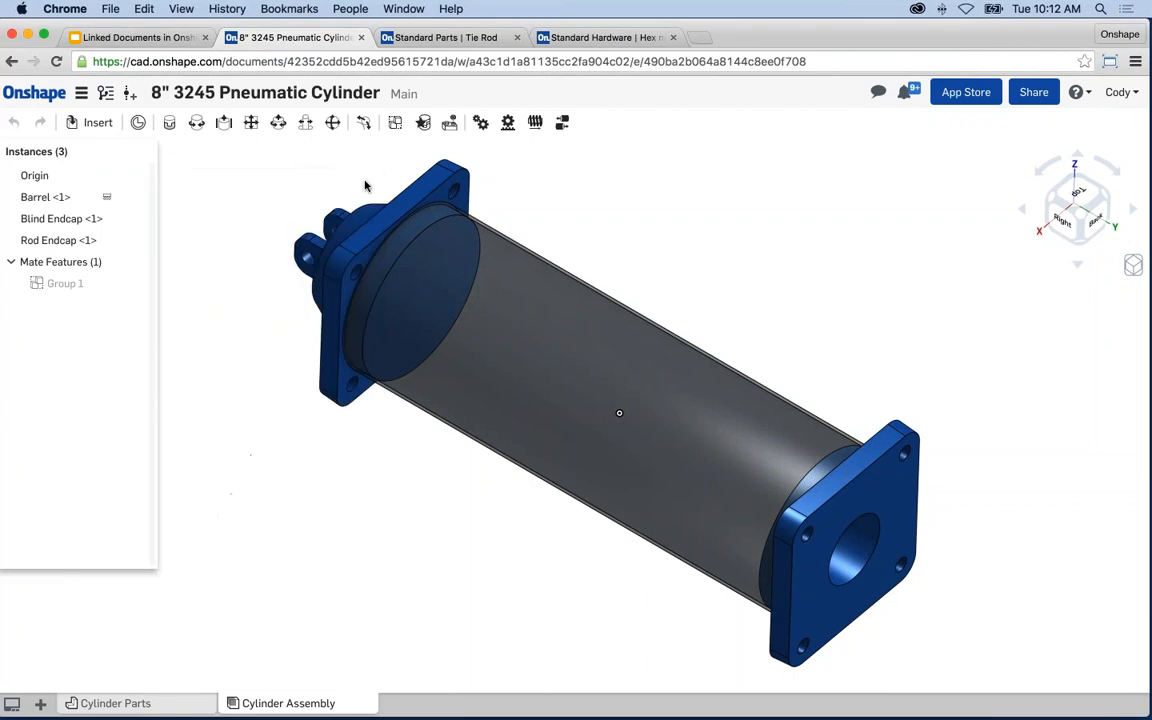
# - Create version V1 of the Standard Parts document from its Main workspace
pyautogui.click(436, 42)
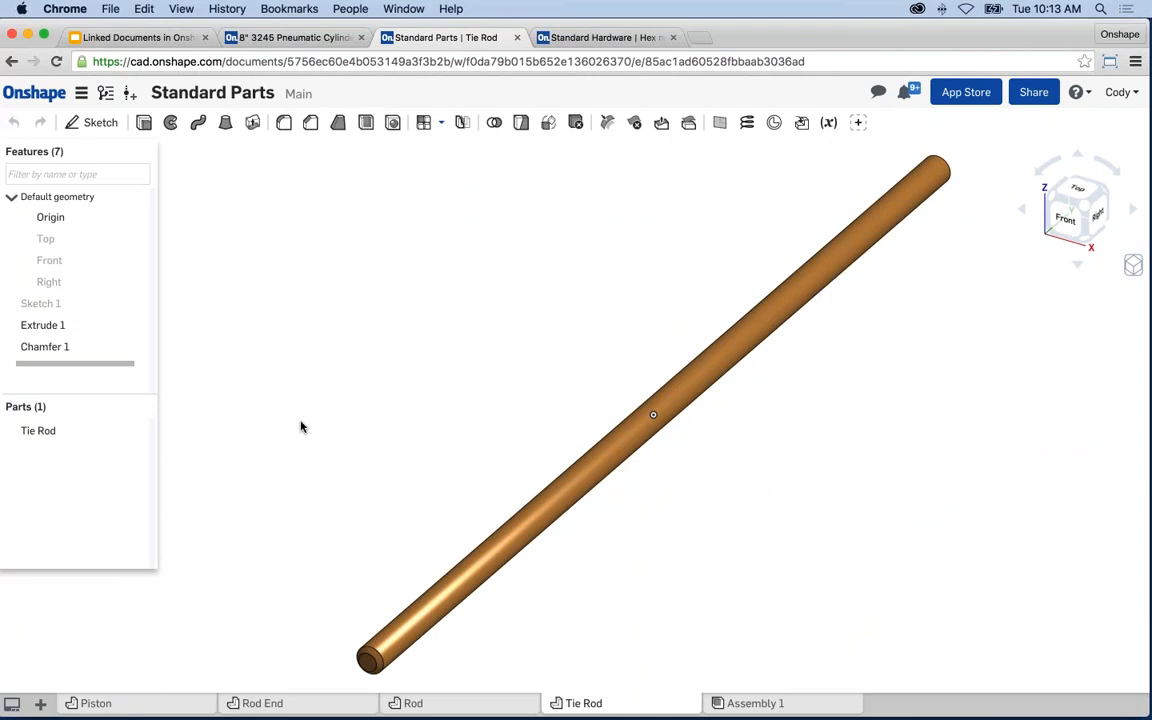
pyautogui.click(129, 95)
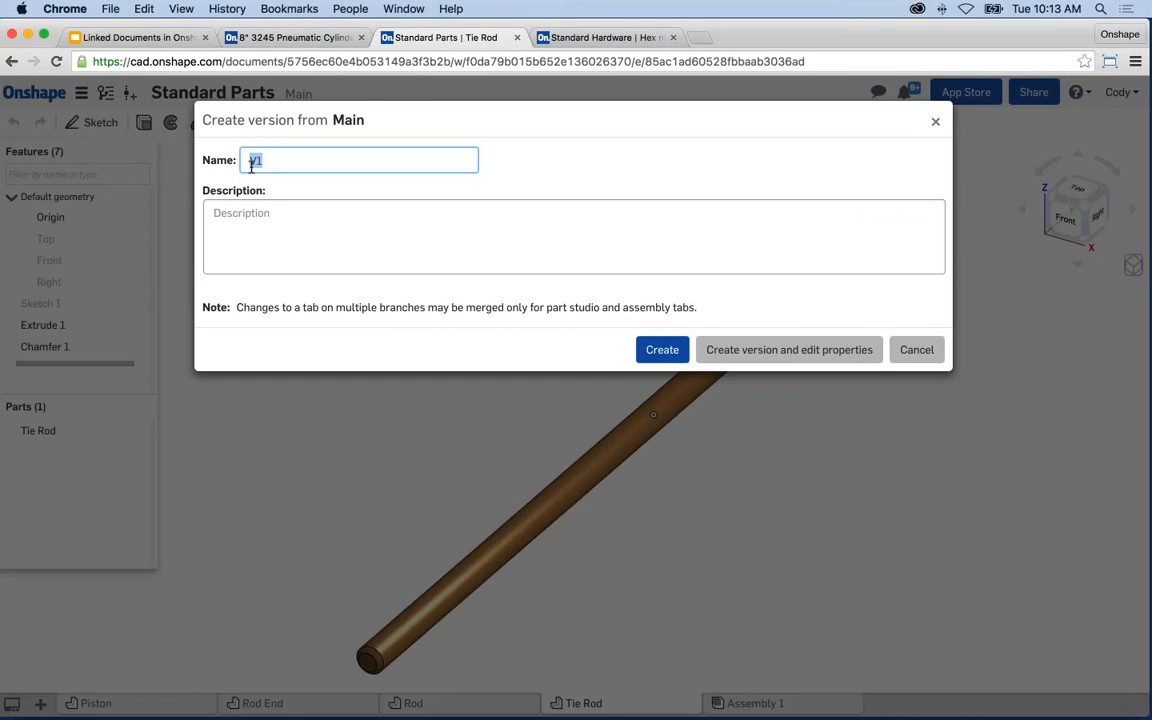
pyautogui.click(662, 349)
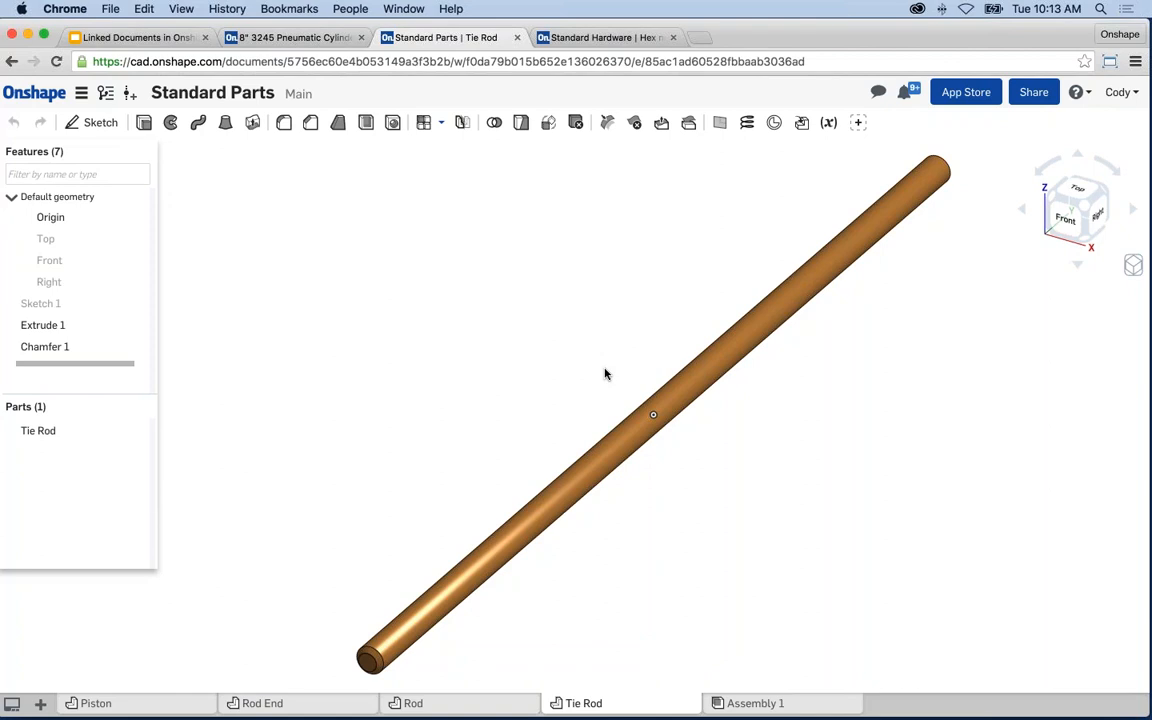
# - Insert the Rod from Standard Parts V1 into the 8" 3245 Pneumatic Cylinder assembly, placing it beside the barrel
pyautogui.click(290, 38)
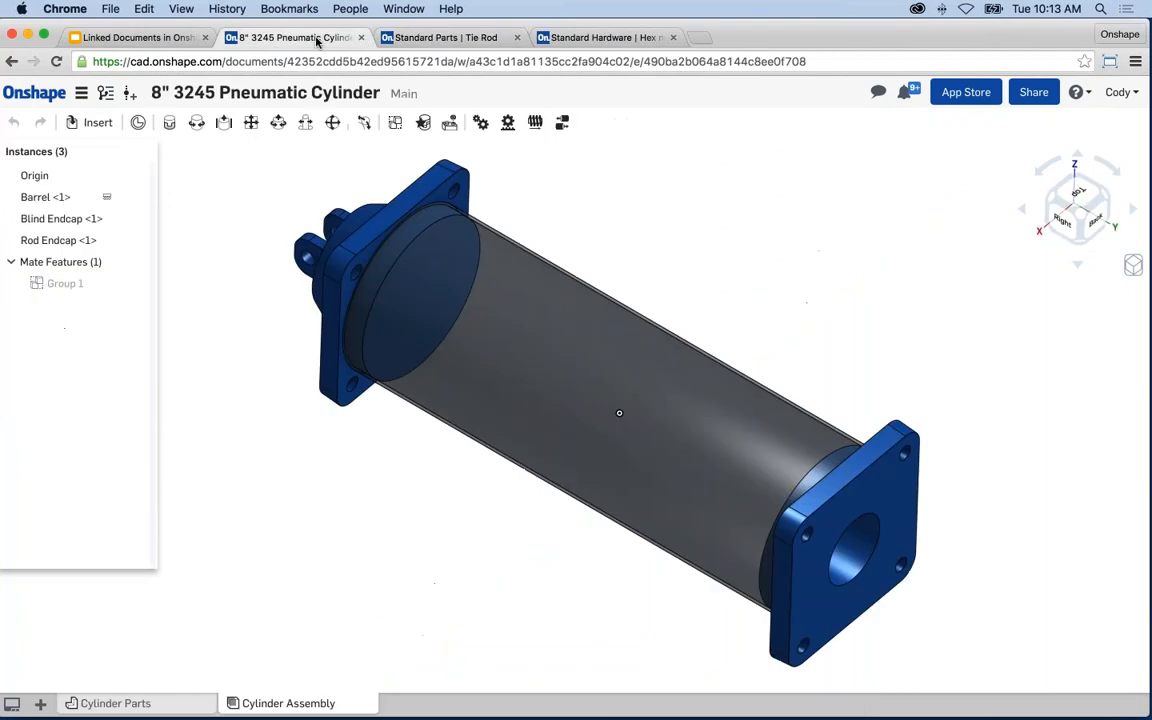
pyautogui.click(92, 124)
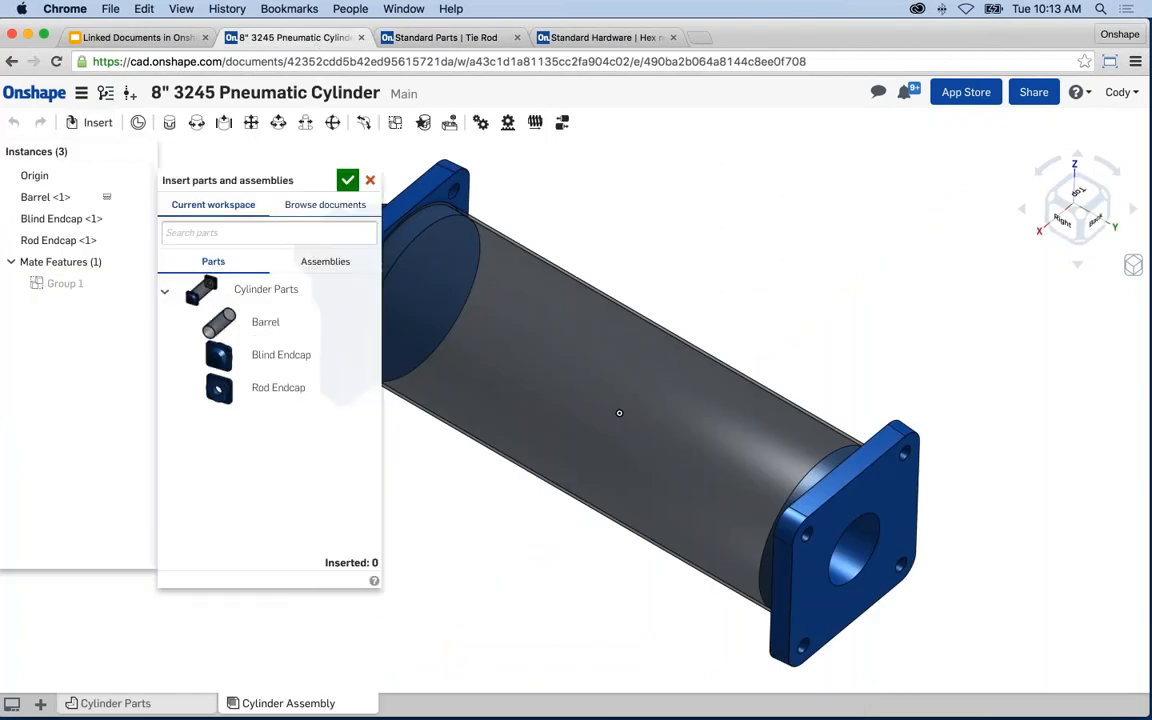
pyautogui.click(299, 207)
pyautogui.click(216, 288)
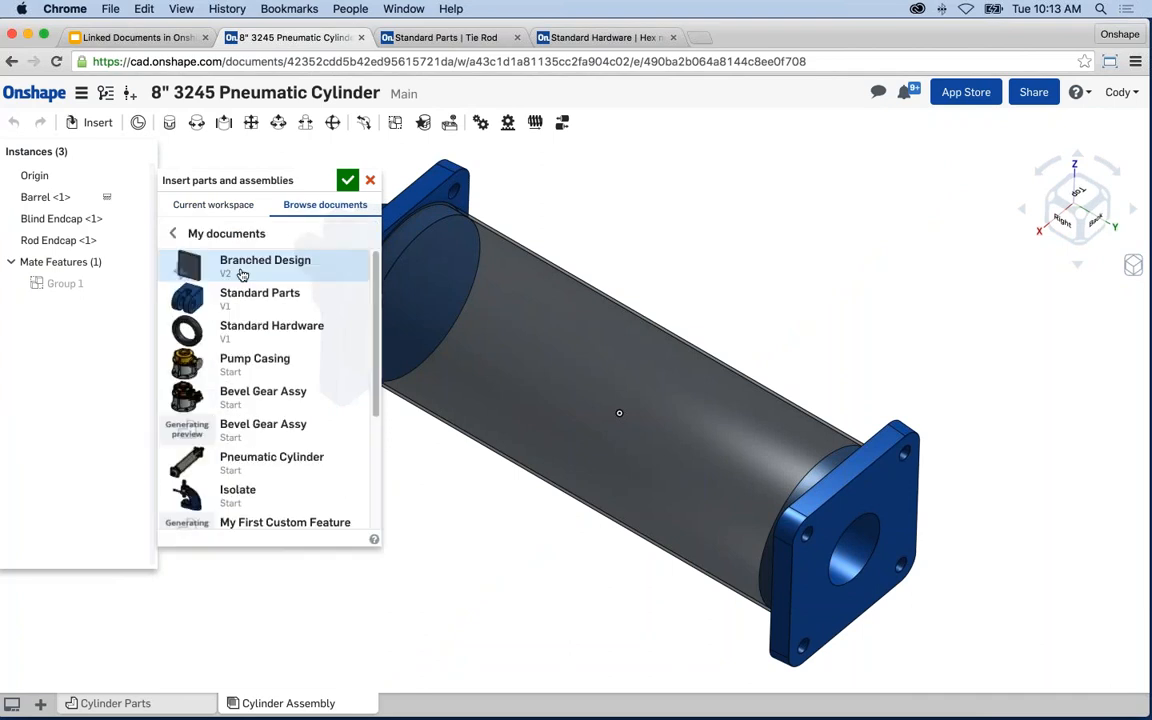
pyautogui.click(228, 296)
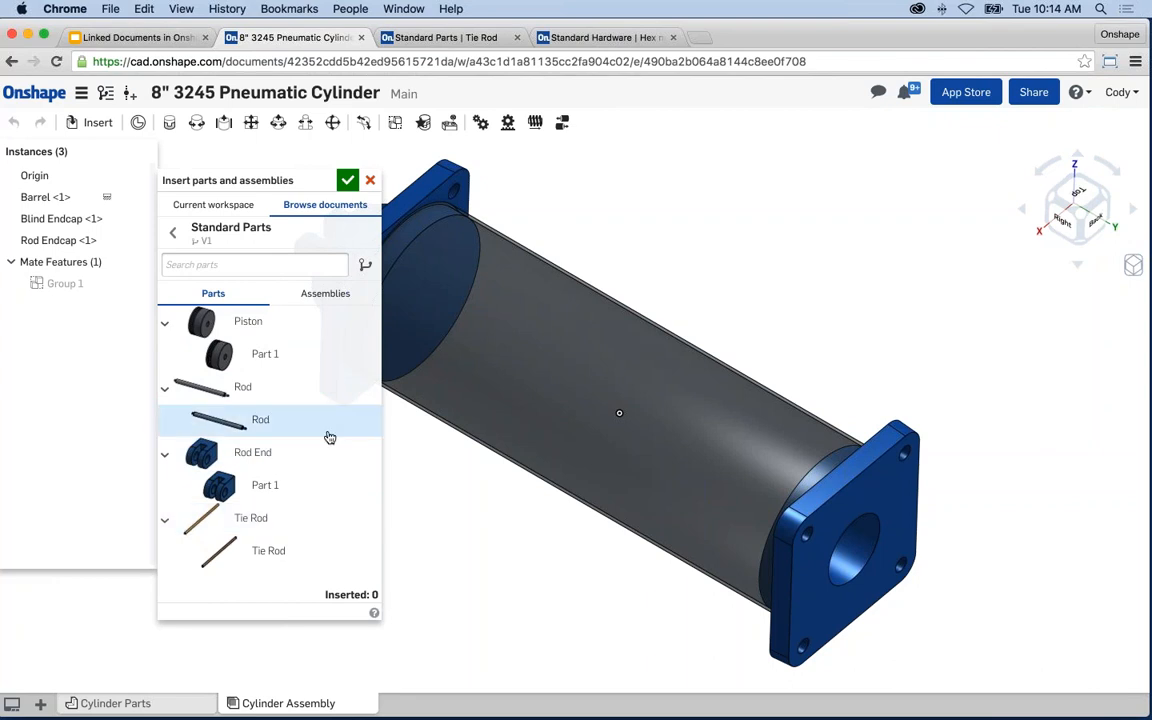
pyautogui.click(280, 424)
pyautogui.scroll(-4, 817, 285)
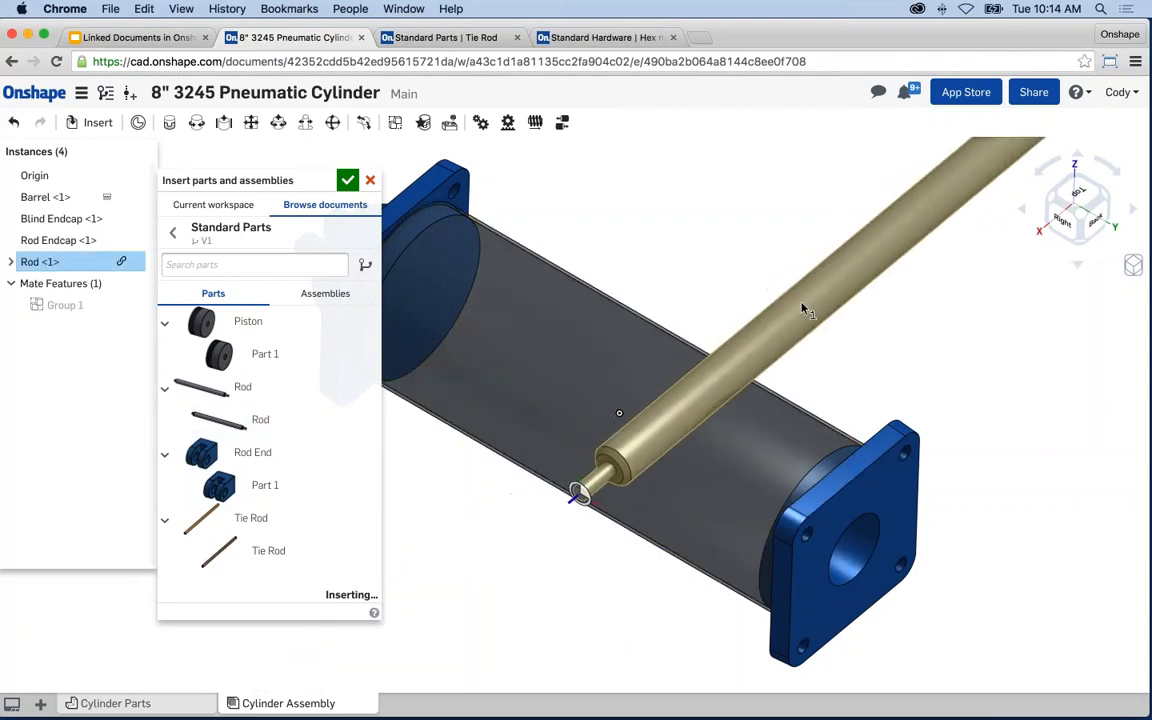
pyautogui.click(828, 278)
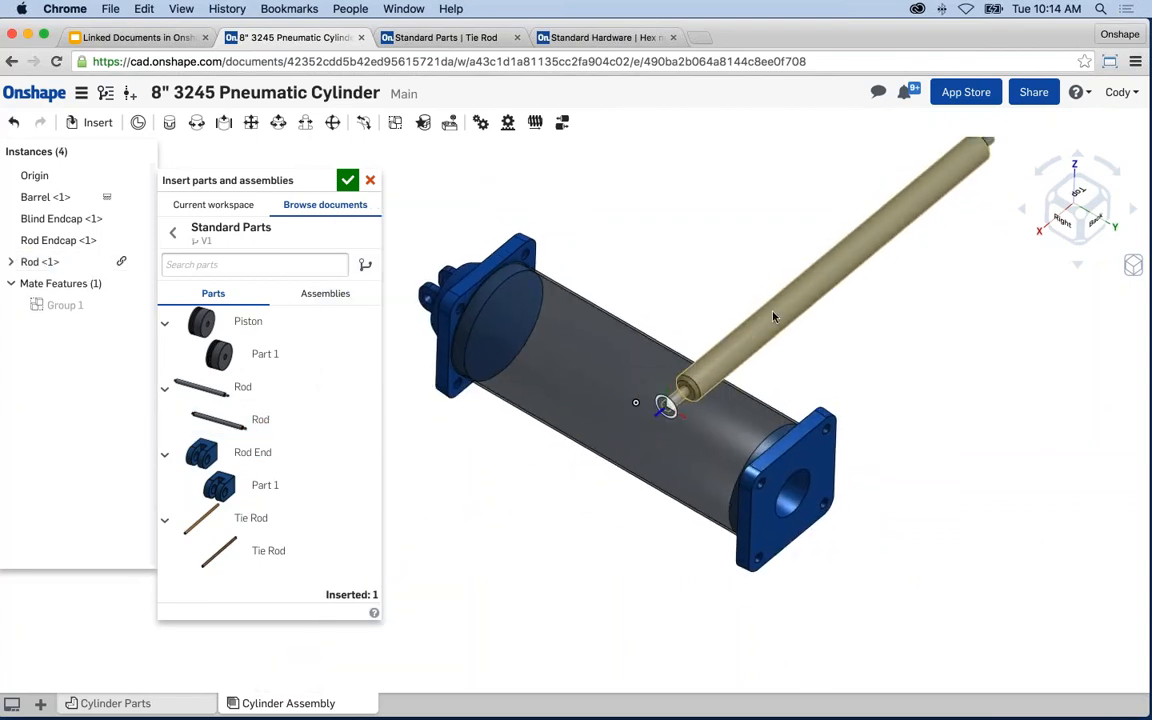
# - Insert the Rod End's Part 1 and one Tie Rod from Standard Parts V1, placing the tie rod alongside the barrel
pyautogui.click(250, 485)
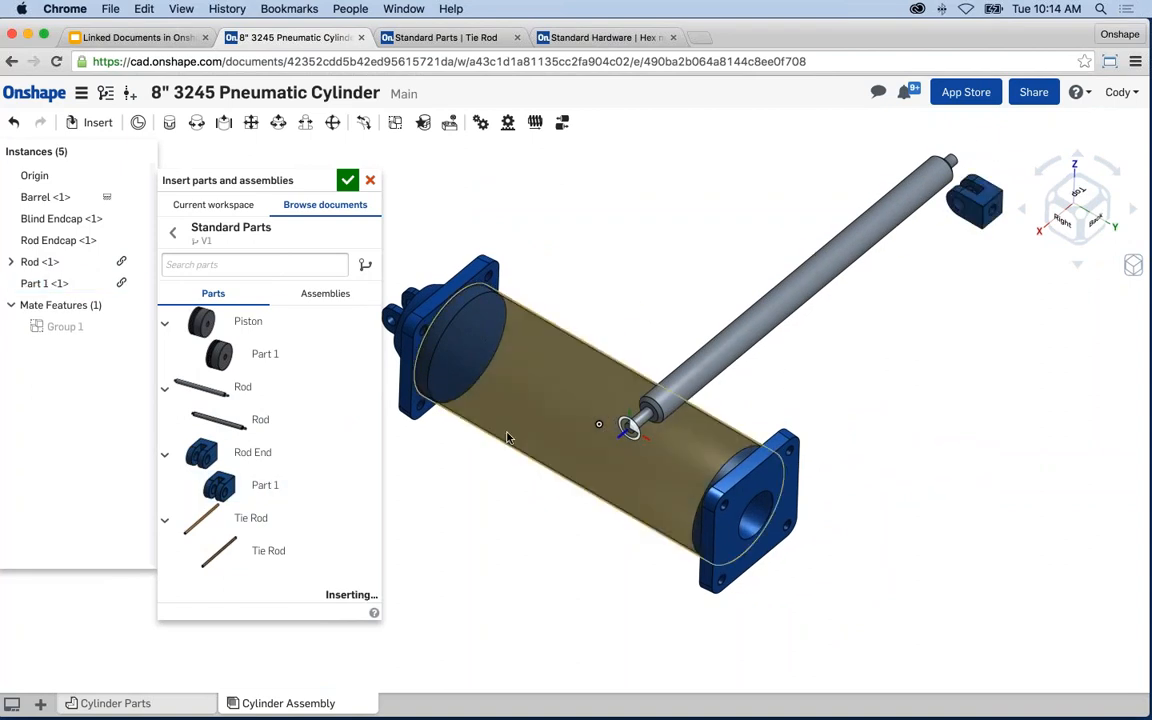
pyautogui.scroll(-1, 447, 458)
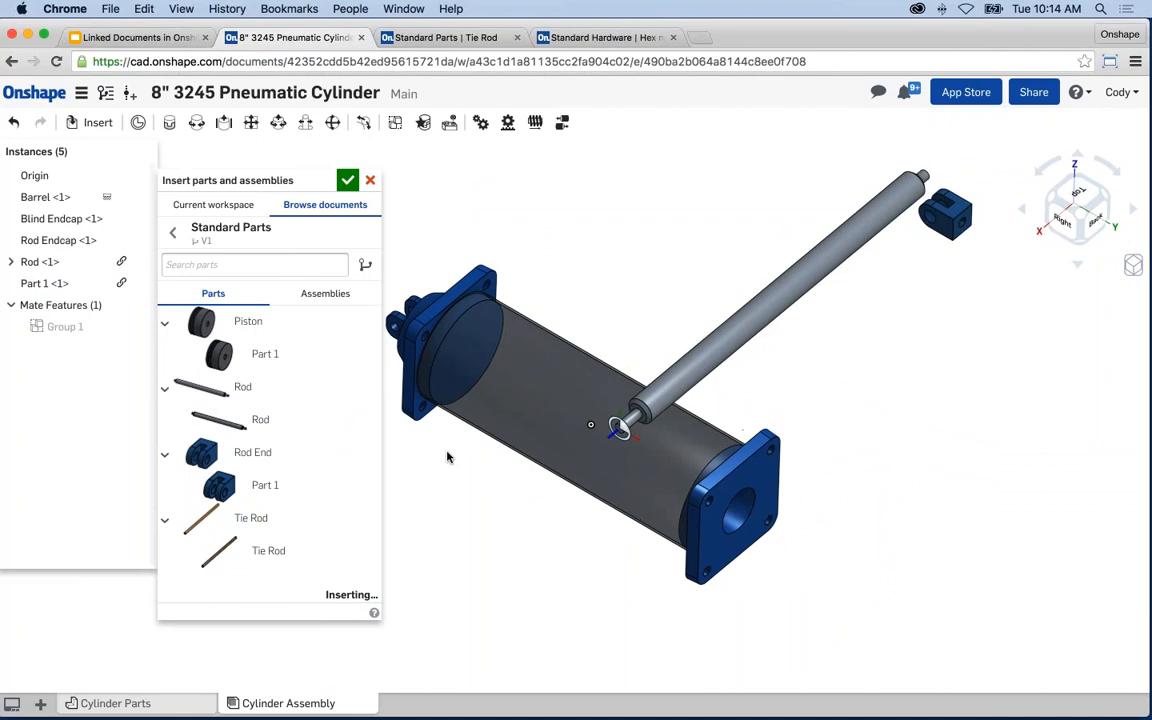
pyautogui.click(265, 552)
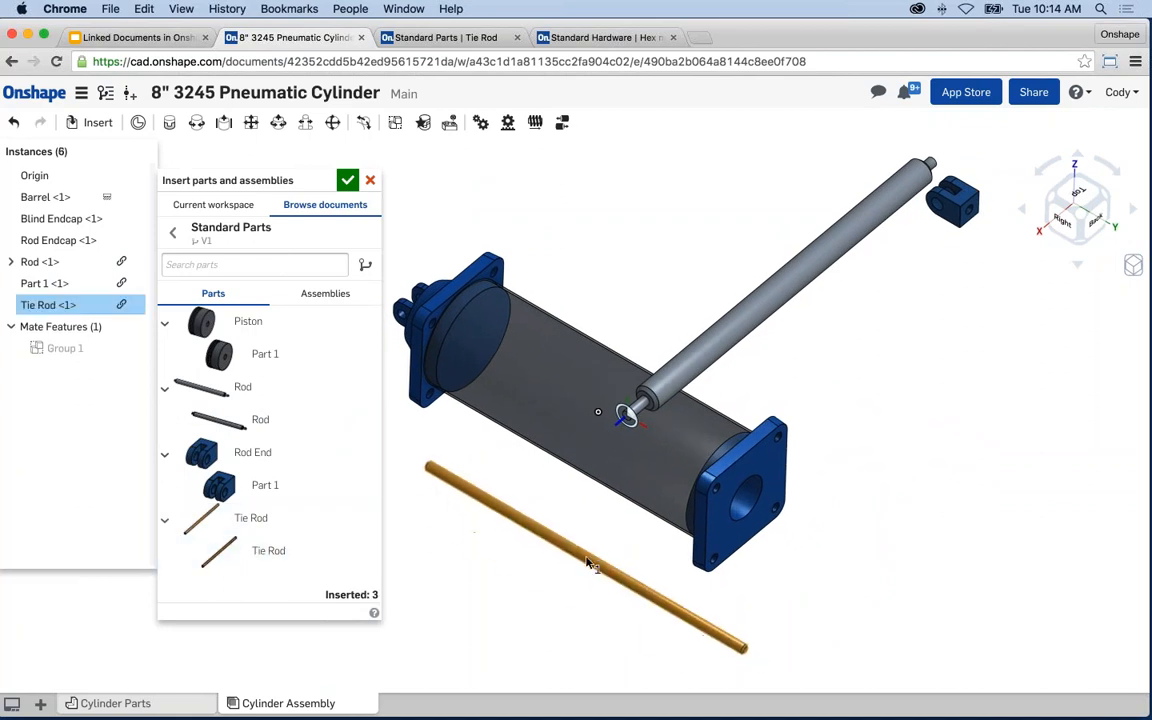
pyautogui.click(588, 564)
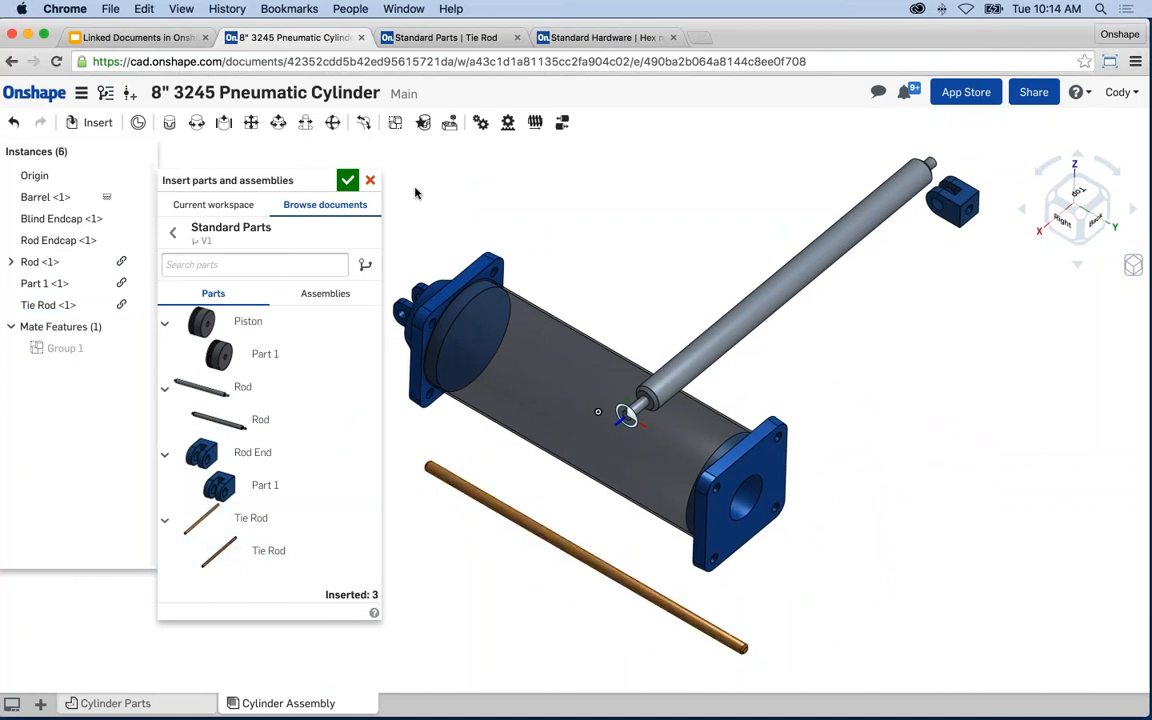
pyautogui.click(347, 181)
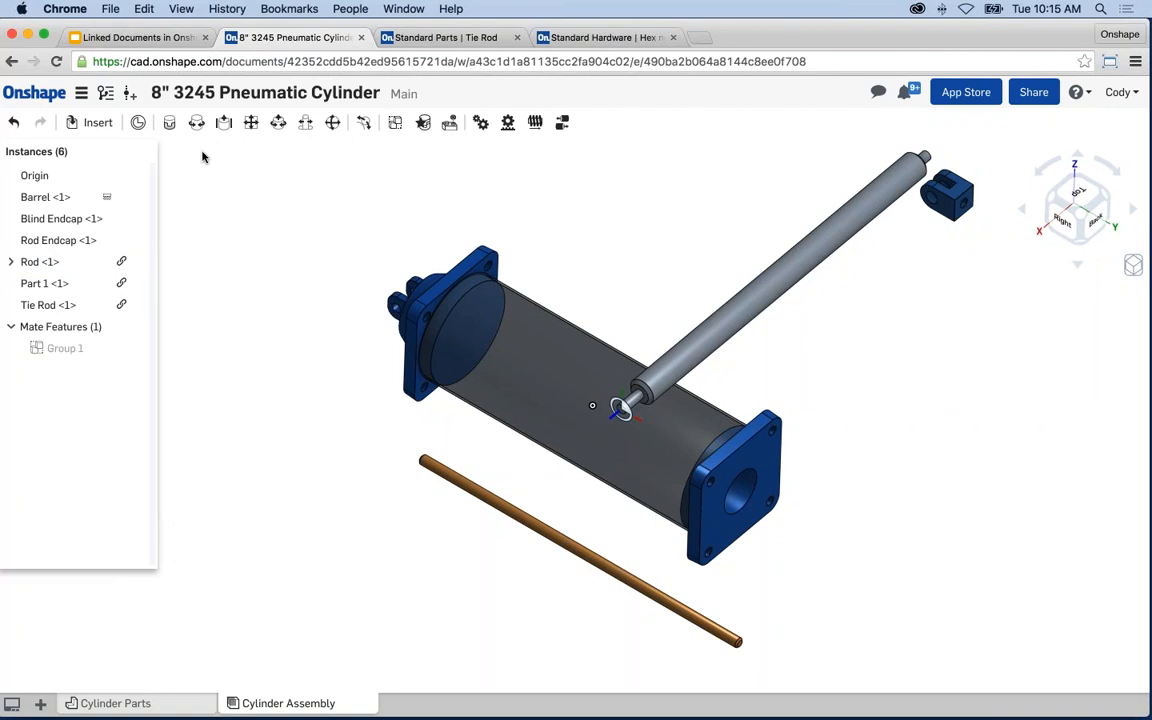
# - Add a Fastened mate between the tie rod's chamfered end and the upper-left corner hole on the rod endcap's outer face
pyautogui.click(169, 122)
pyautogui.scroll(5, 740, 630)
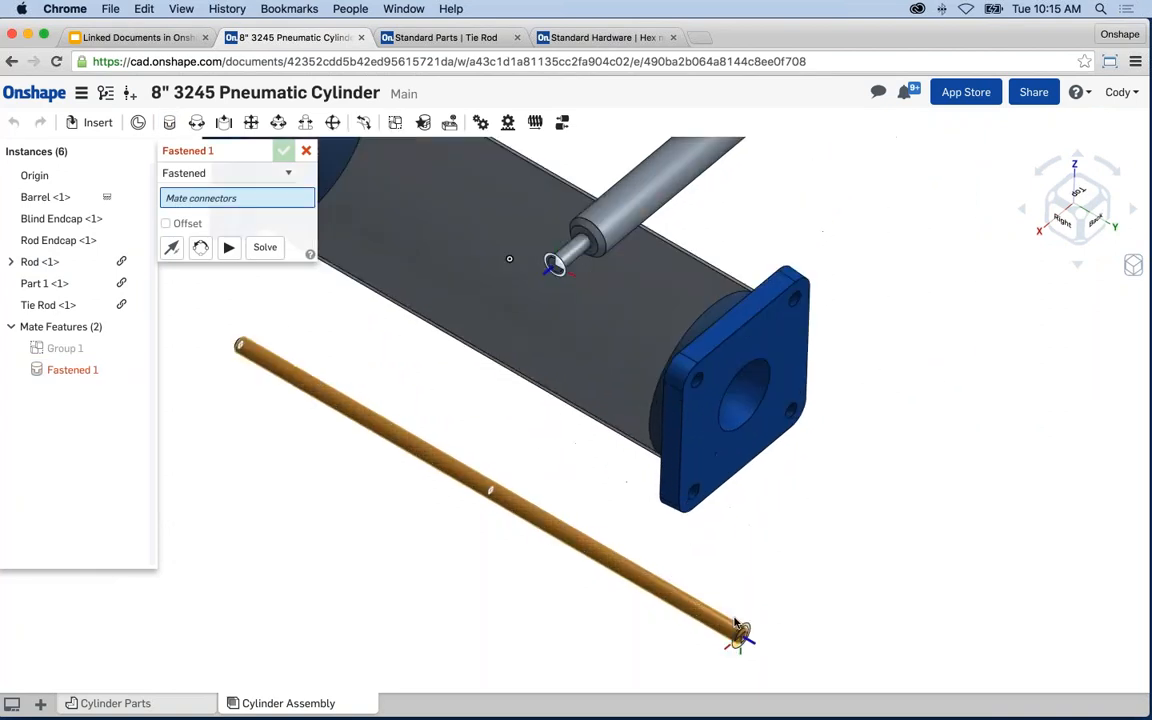
pyautogui.scroll(5, 742, 635)
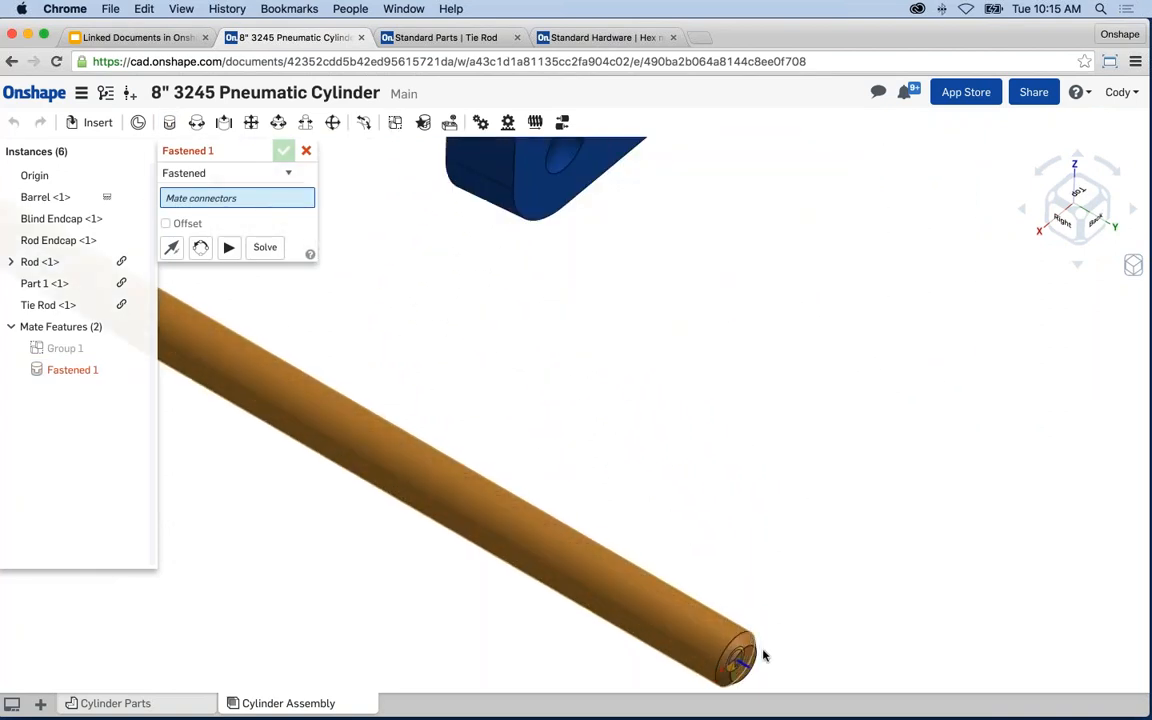
pyautogui.scroll(4, 756, 664)
pyautogui.moveTo(766, 656); pyautogui.dragTo(735, 560, button='middle')
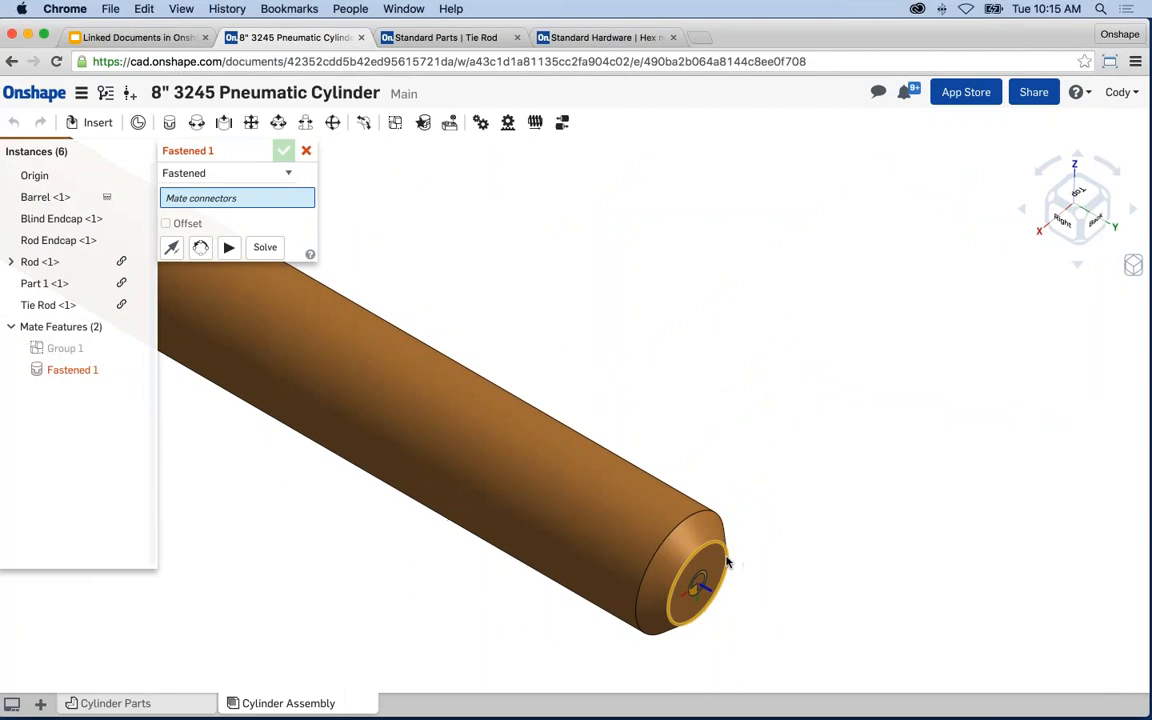
pyautogui.click(725, 559)
pyautogui.scroll(-8, 698, 586)
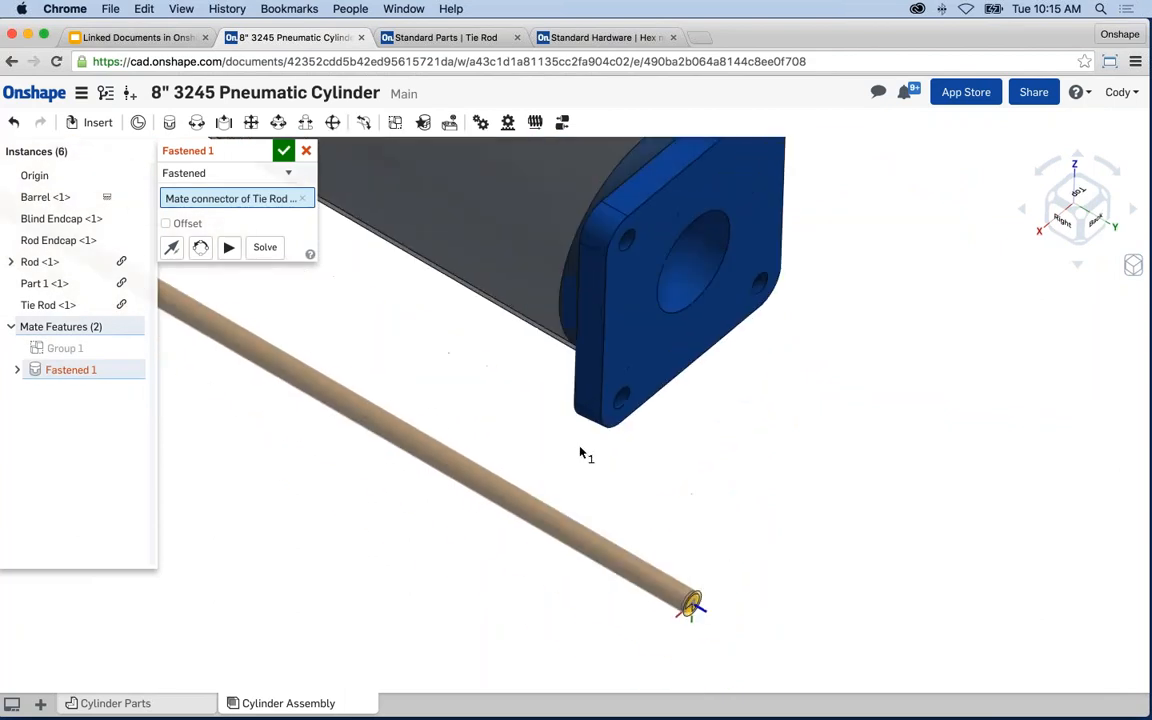
pyautogui.scroll(-2, 581, 508)
pyautogui.scroll(5, 628, 318)
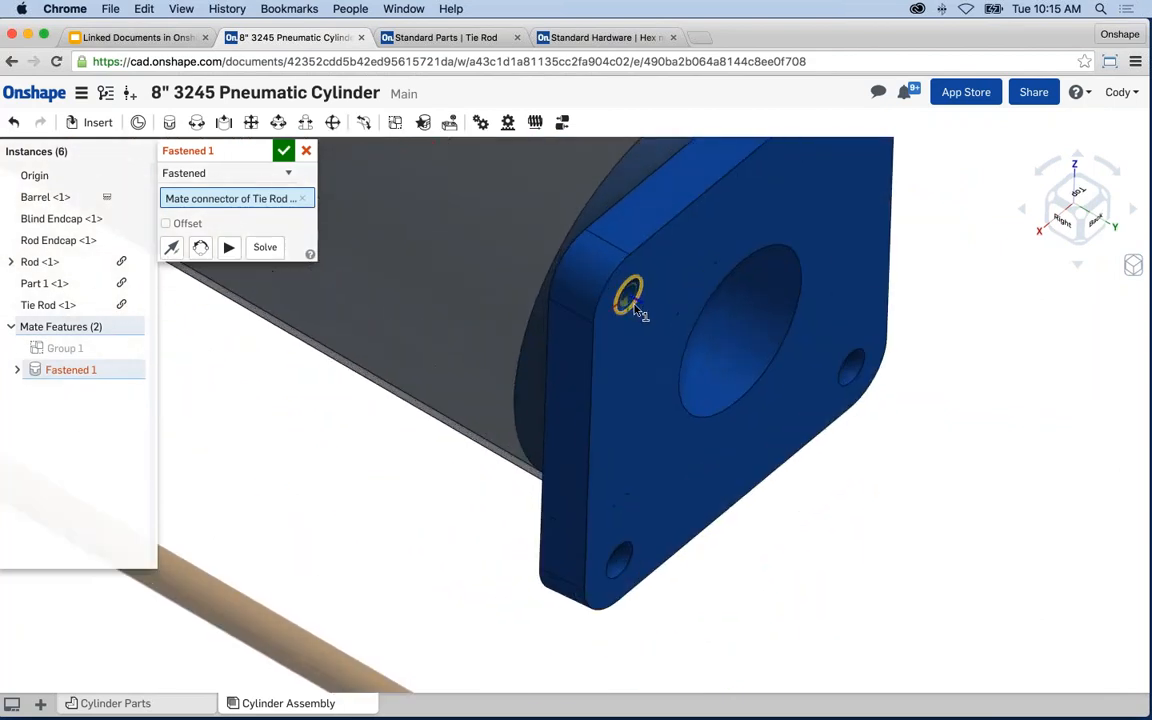
pyautogui.click(630, 298)
# - Offset the tie rod's Fastened mate by 1 in along Z and accept the mate
pyautogui.click(166, 223)
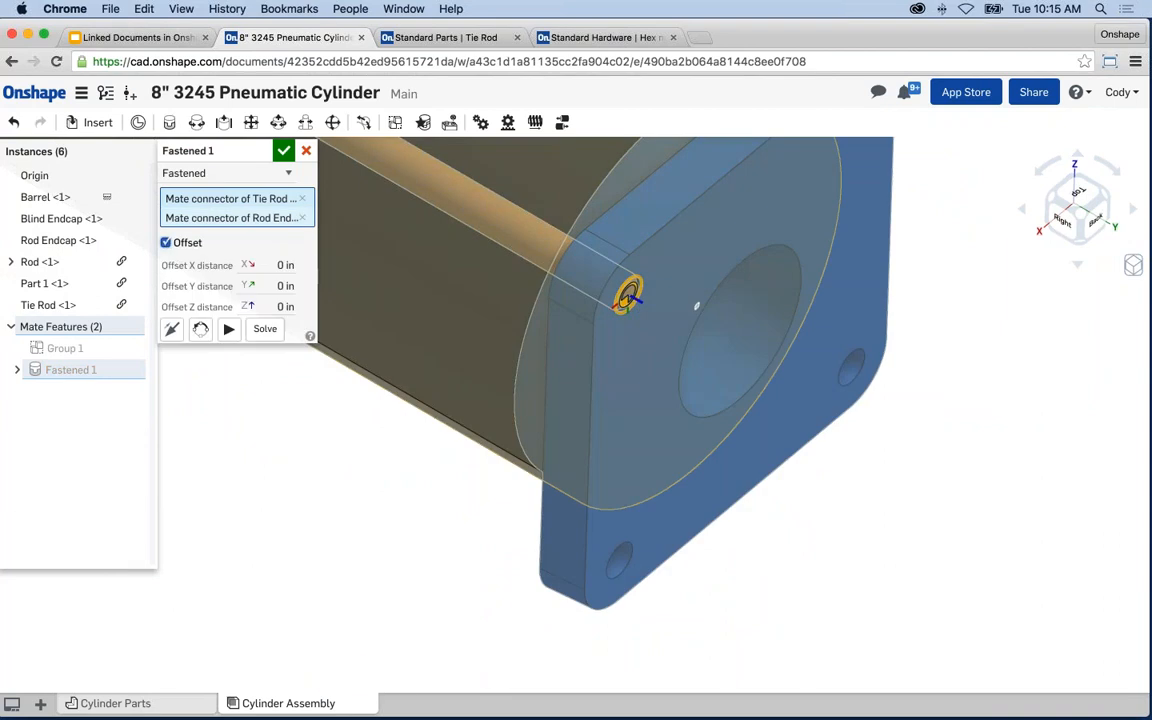
pyautogui.click(280, 306)
pyautogui.write('1')
pyautogui.press('Return')
pyautogui.click(284, 150)
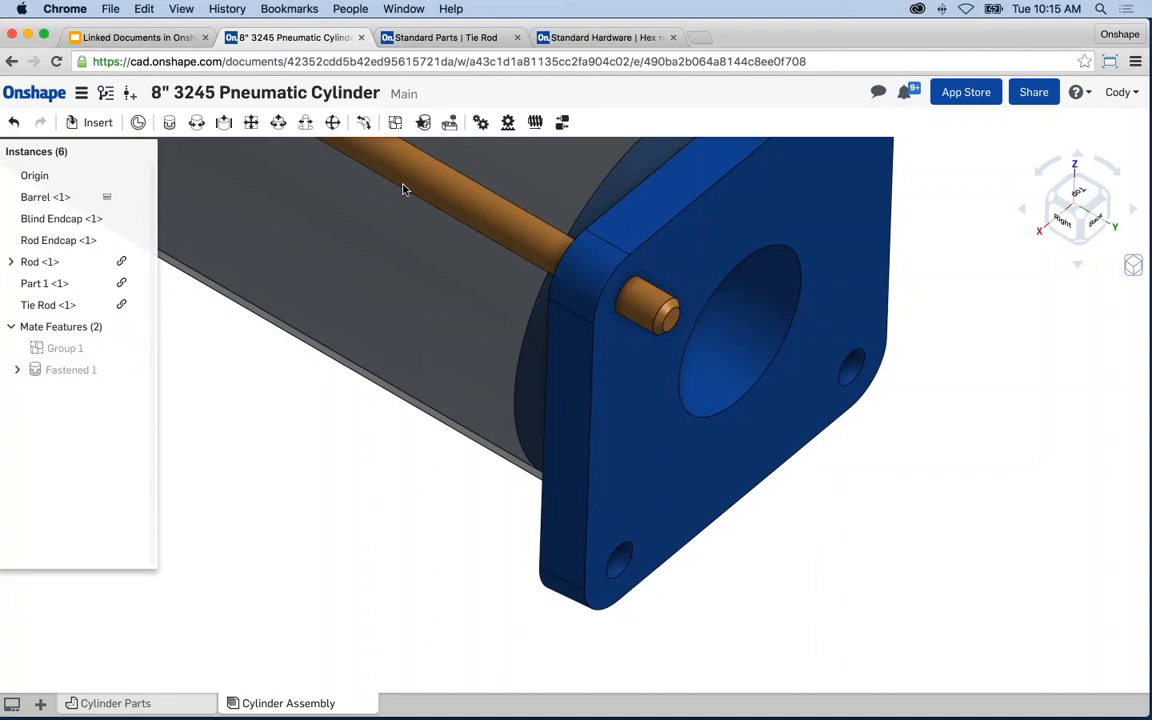
# - Replicate the tie rod to the other corner holes by matching its mated edge on the rod endcap's outer face
pyautogui.scroll(-3, 470, 320)
pyautogui.scroll(2, 495, 407)
pyautogui.click(449, 122)
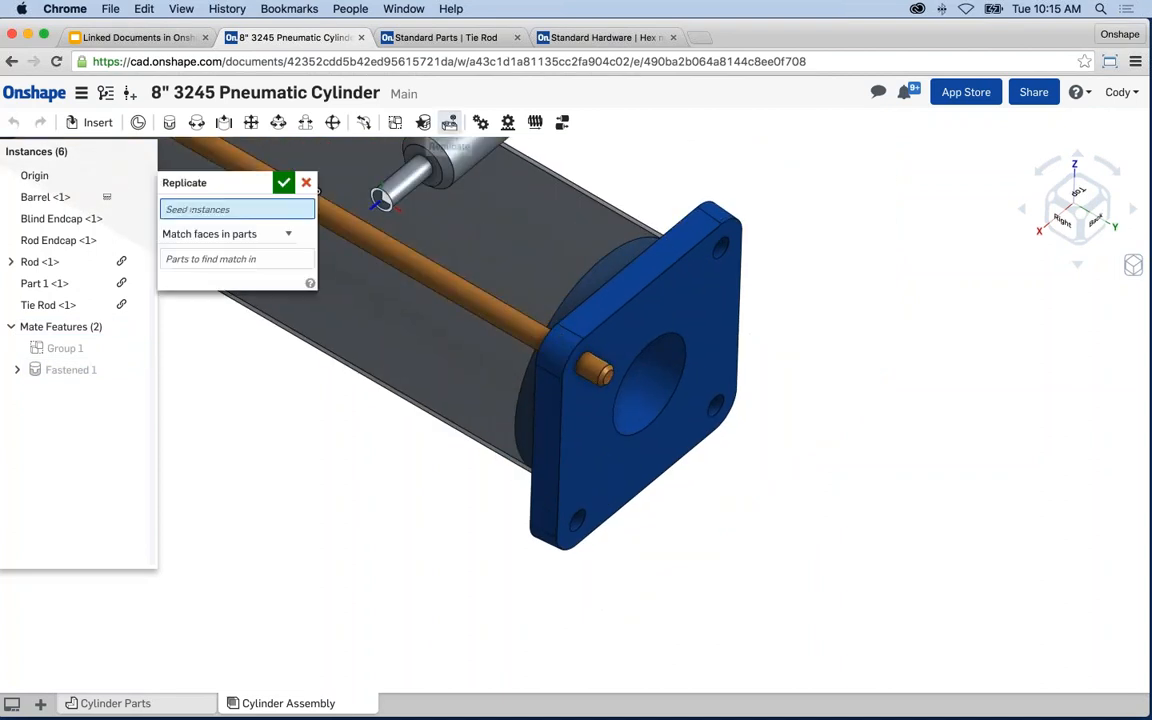
pyautogui.click(598, 368)
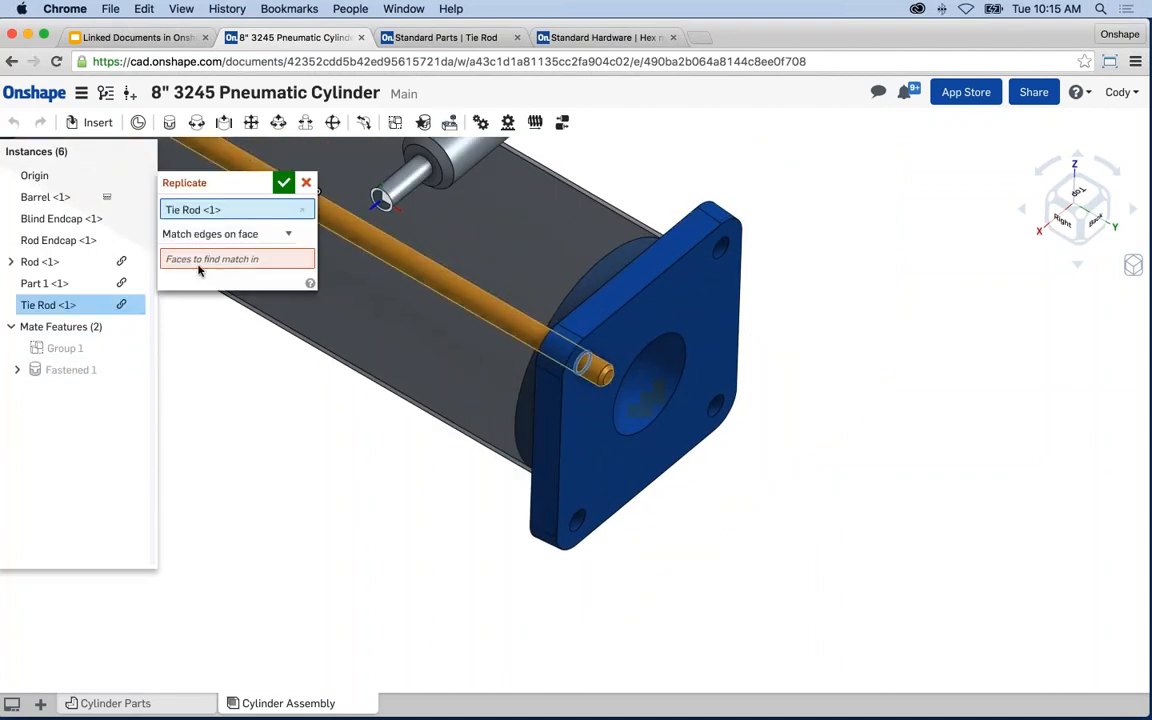
pyautogui.click(300, 262)
pyautogui.click(699, 290)
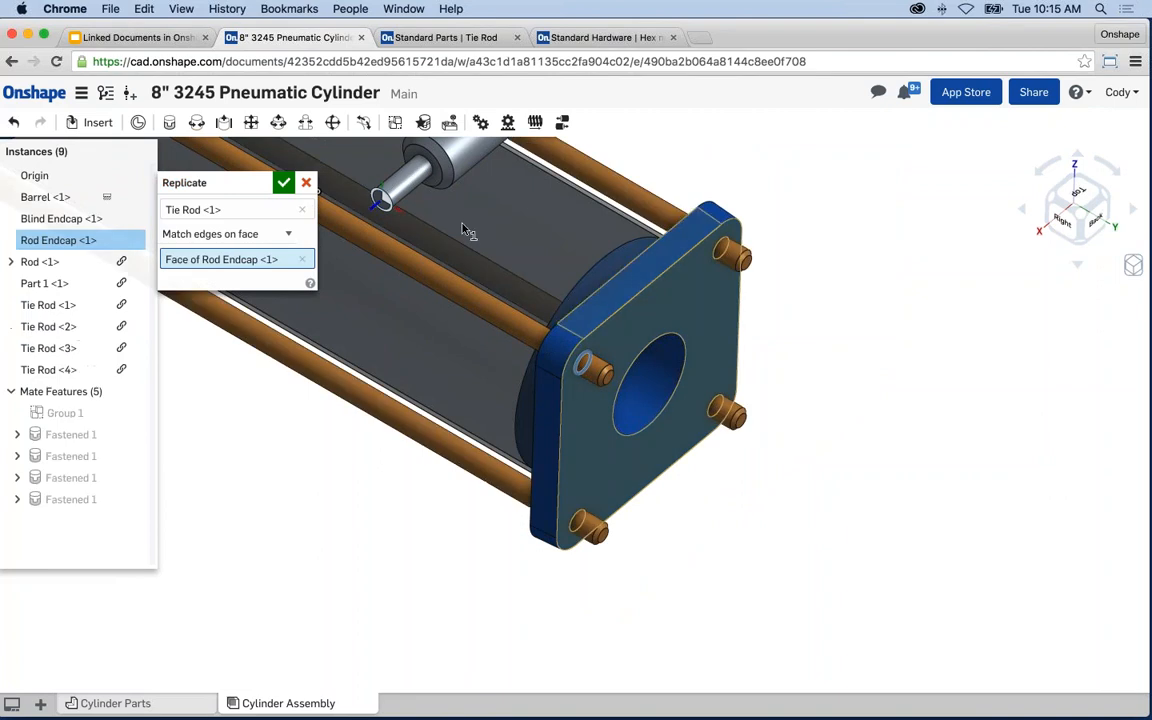
pyautogui.click(285, 188)
# - Add a Cylindrical mate between the rod's mid-length axis point and the barrel's centre, and slide the rod partly out through the rod endcap
pyautogui.scroll(5, 828, 360)
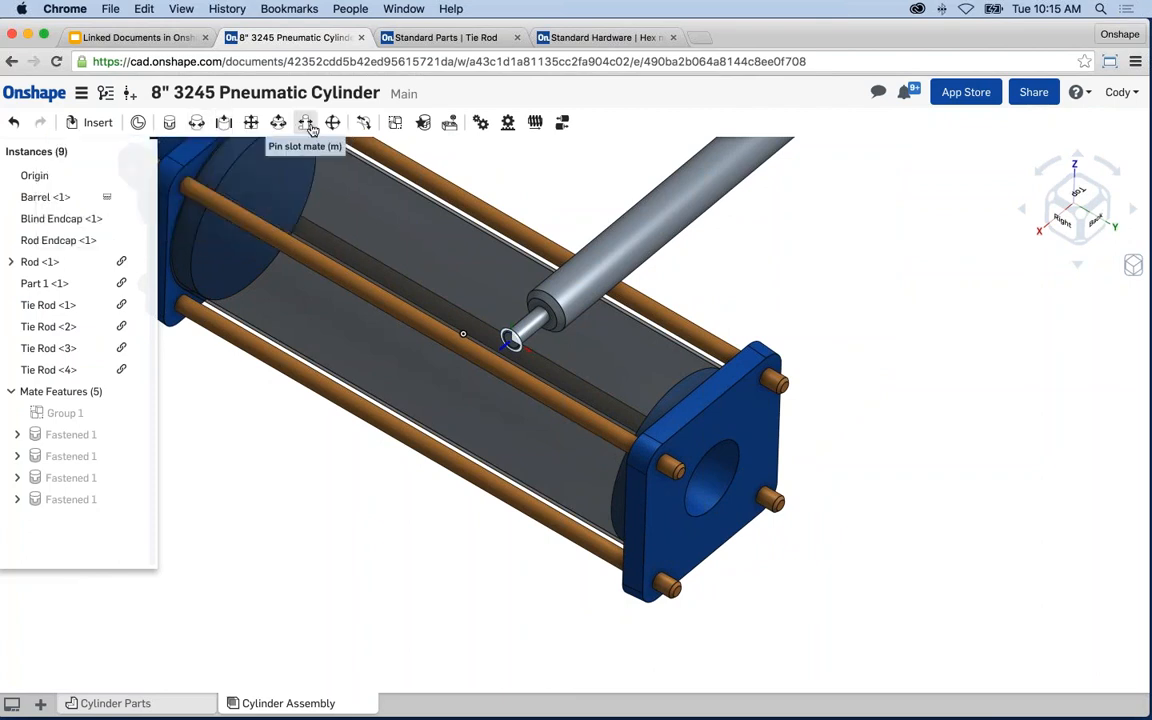
pyautogui.click(251, 122)
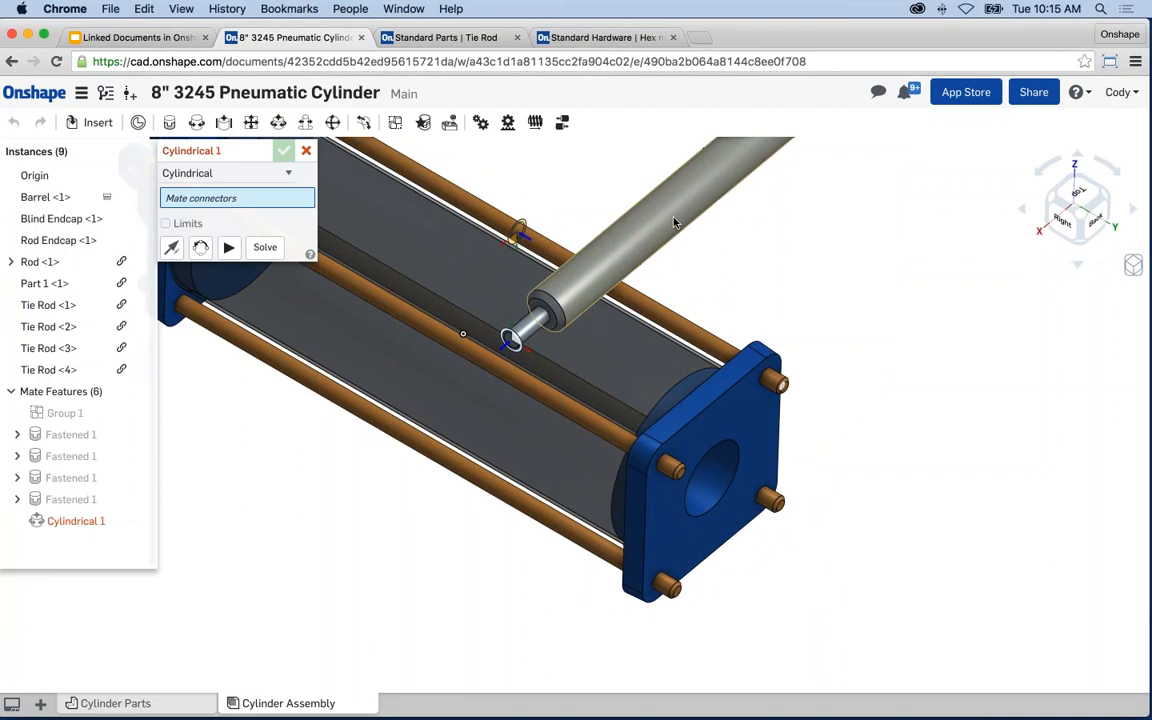
pyautogui.scroll(-2, 710, 240)
pyautogui.moveTo(784, 317); pyautogui.dragTo(768, 392, button='middle')
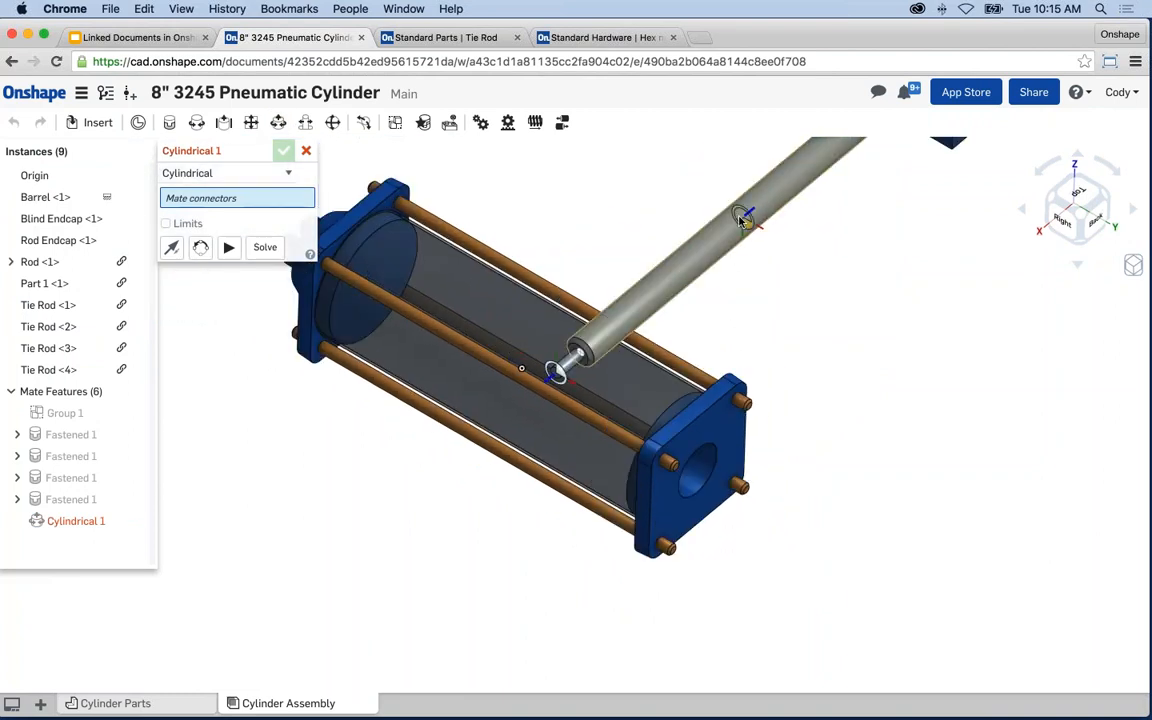
pyautogui.click(742, 218)
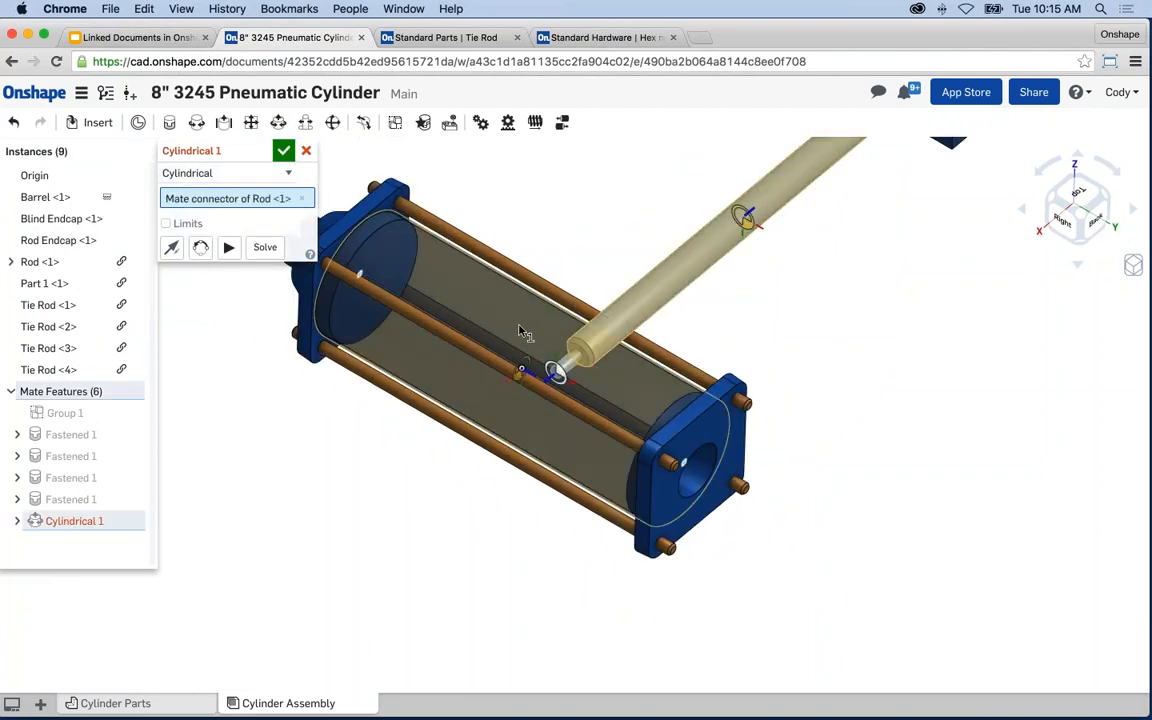
pyautogui.click(521, 368)
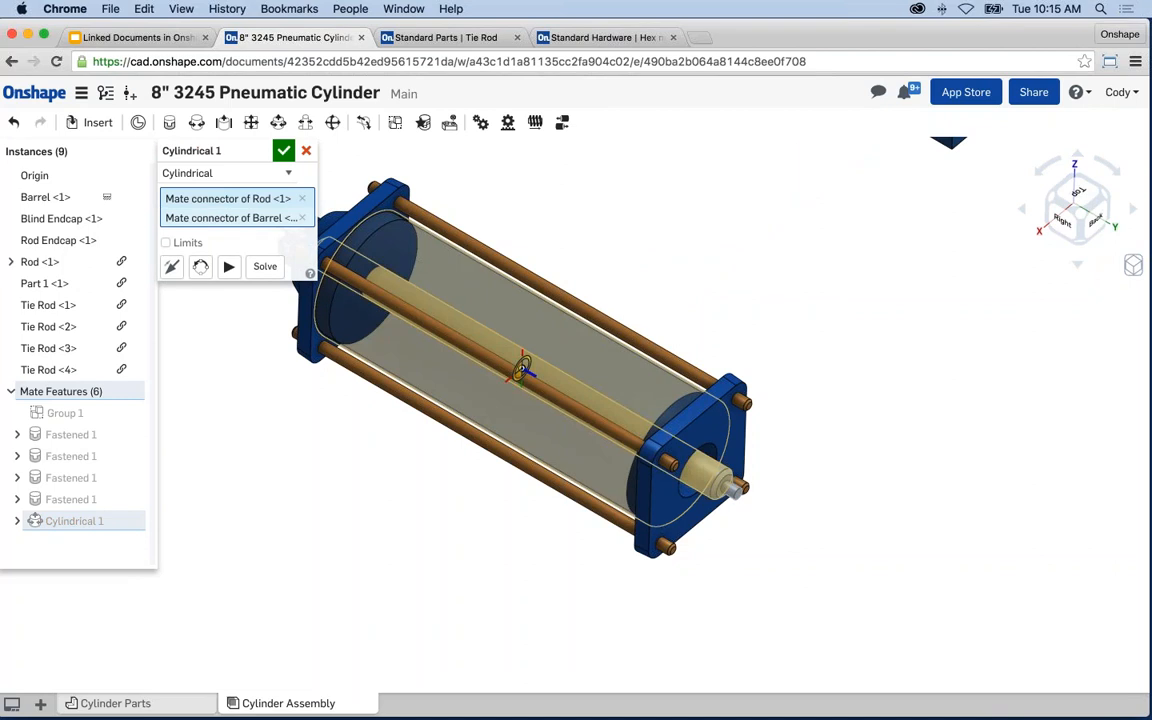
pyautogui.click(284, 152)
pyautogui.moveTo(672, 444); pyautogui.dragTo(818, 525)
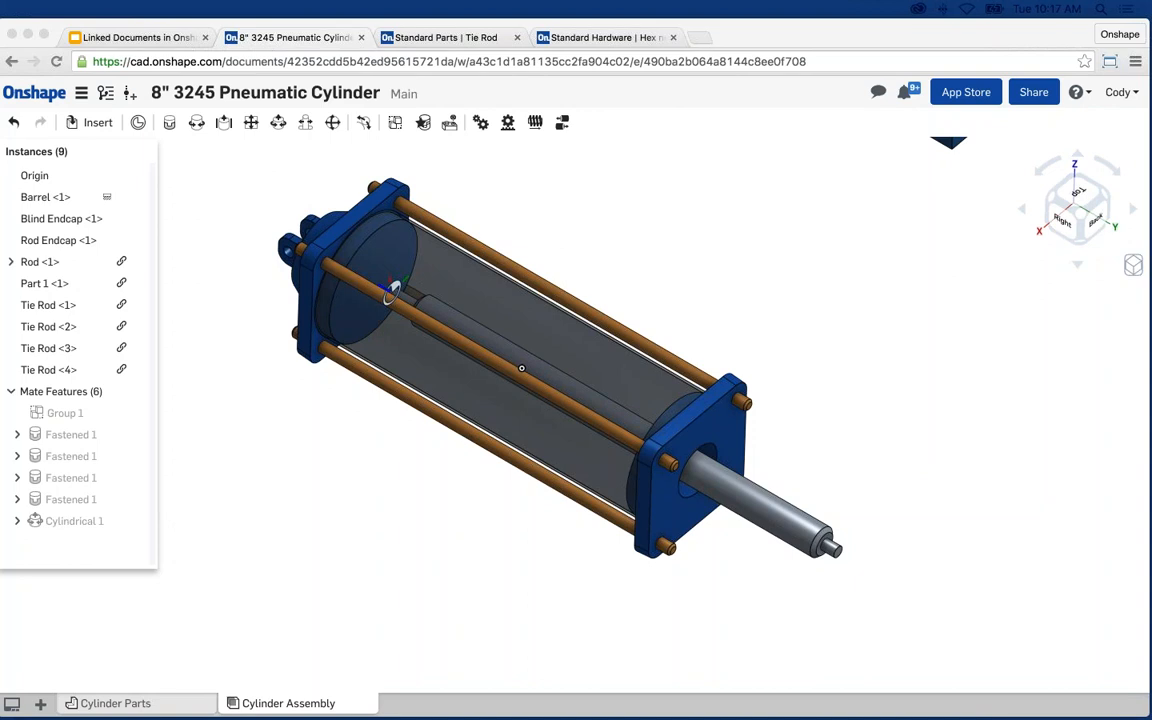
# - Check which versions of the Standard Parts document are available for insertion, and close the insertion without adding a part
pyautogui.click(235, 351)
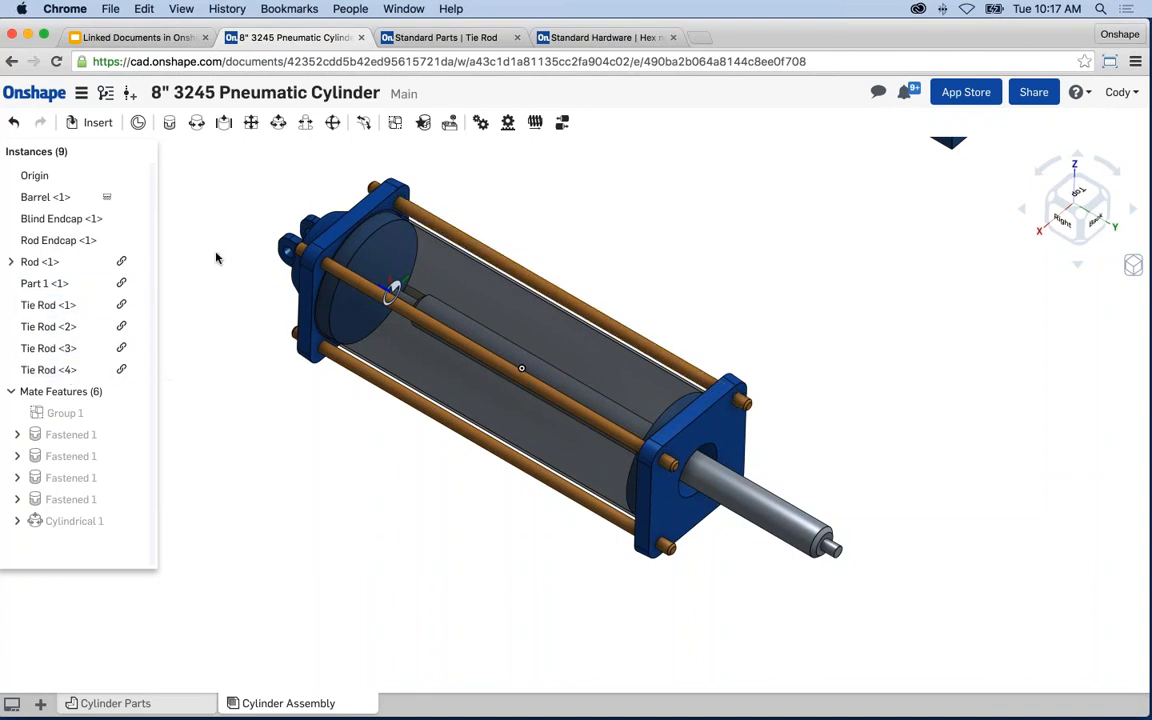
pyautogui.click(90, 122)
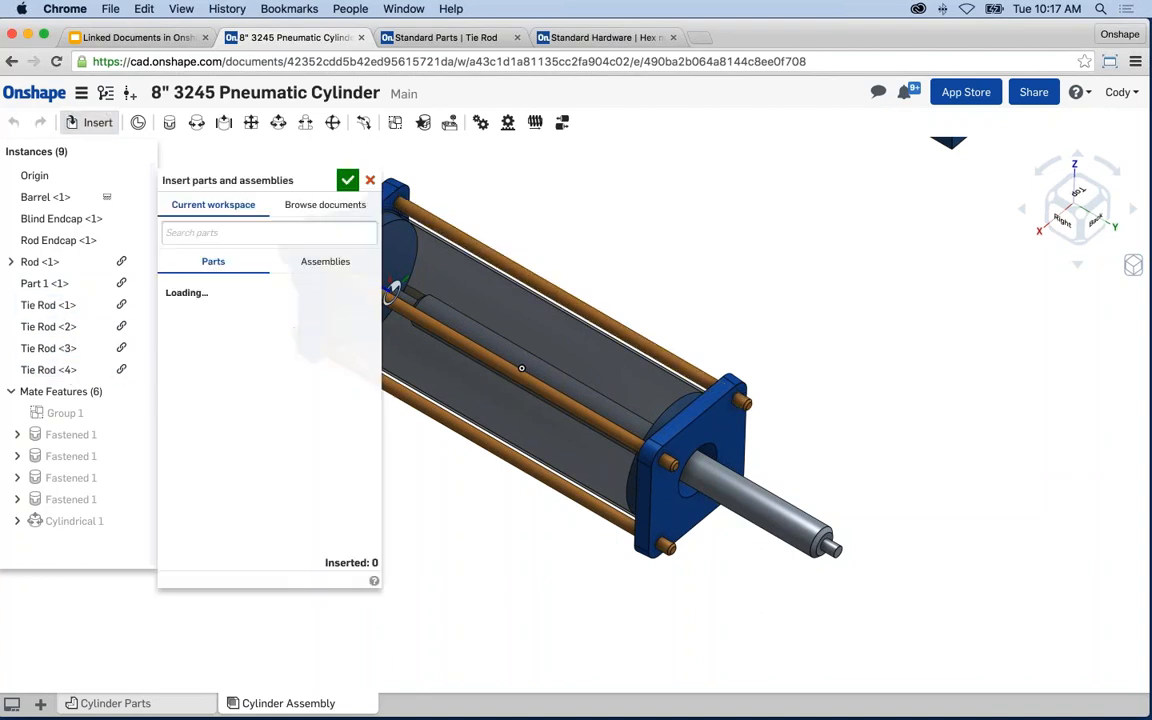
pyautogui.click(305, 216)
pyautogui.click(188, 288)
pyautogui.click(285, 295)
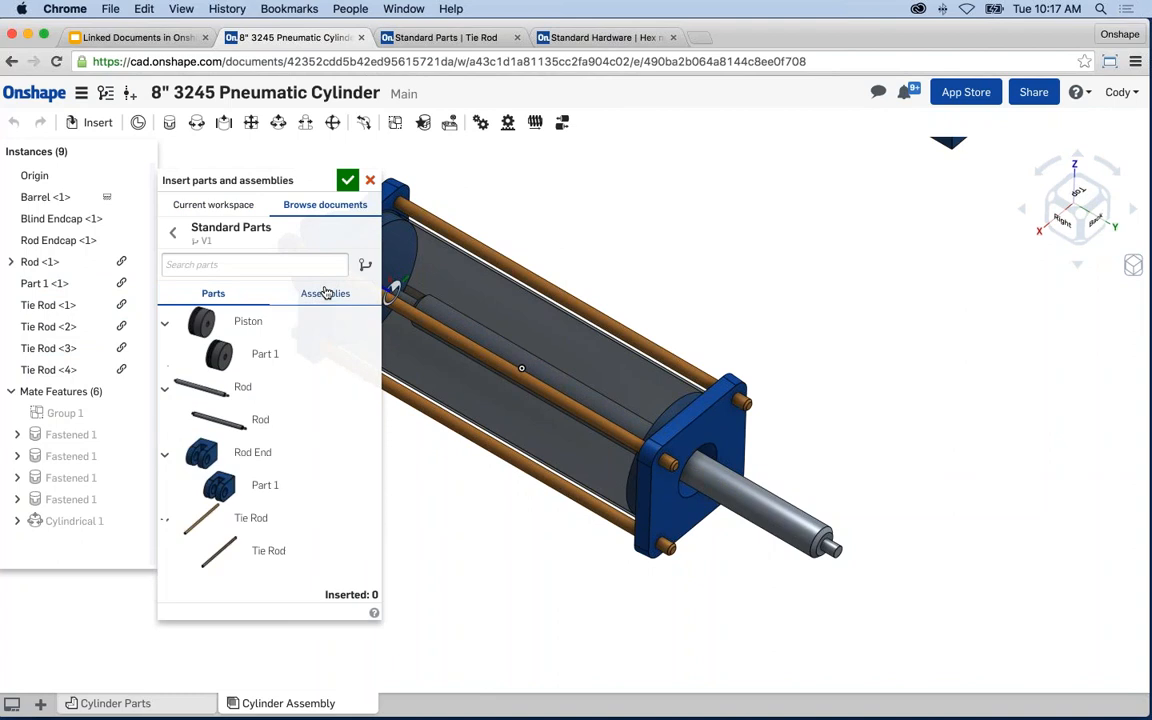
pyautogui.click(364, 268)
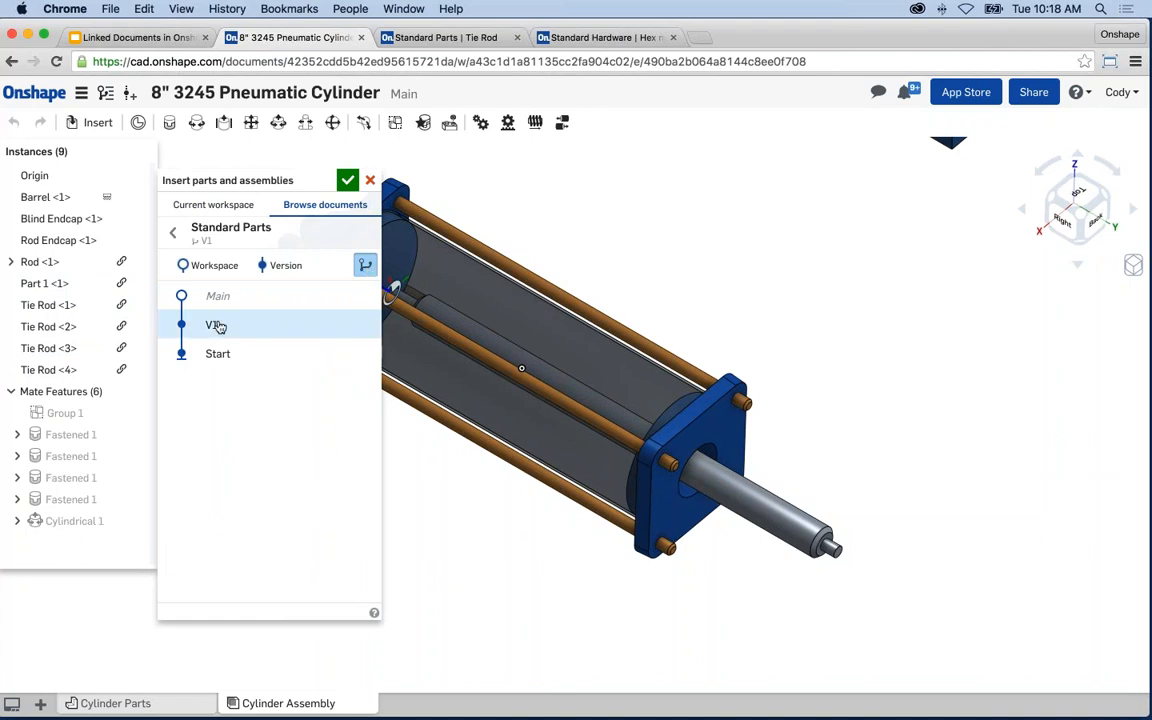
pyautogui.click(366, 266)
pyautogui.click(366, 266)
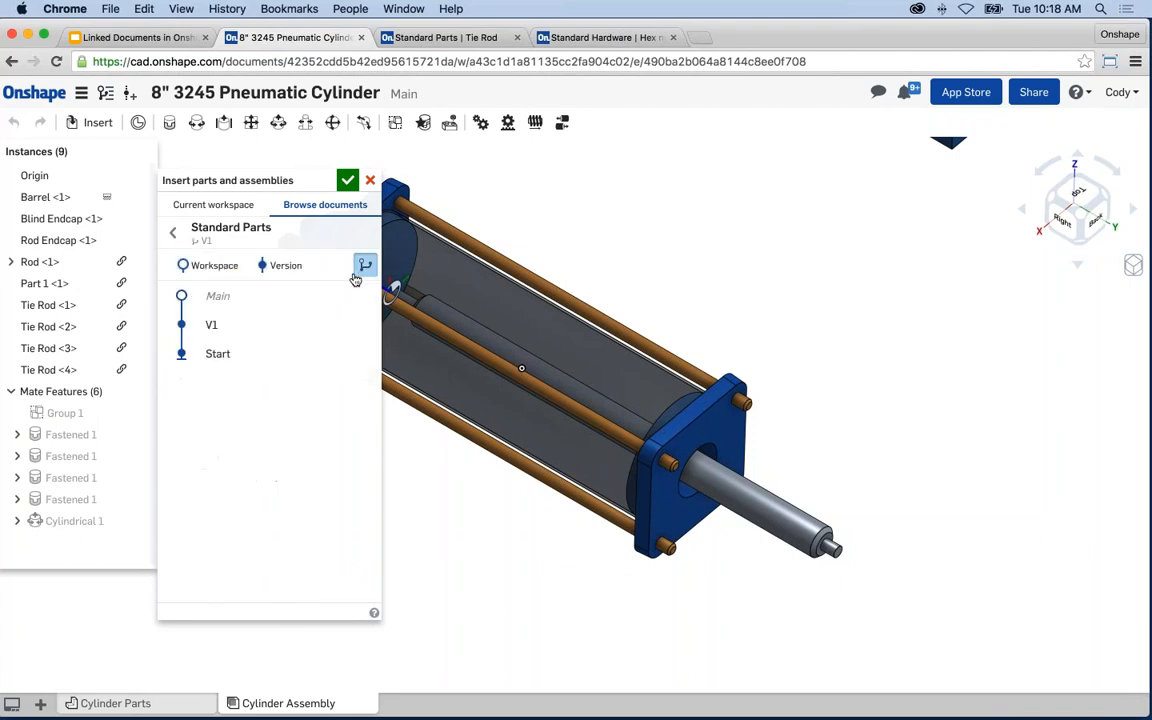
pyautogui.click(370, 180)
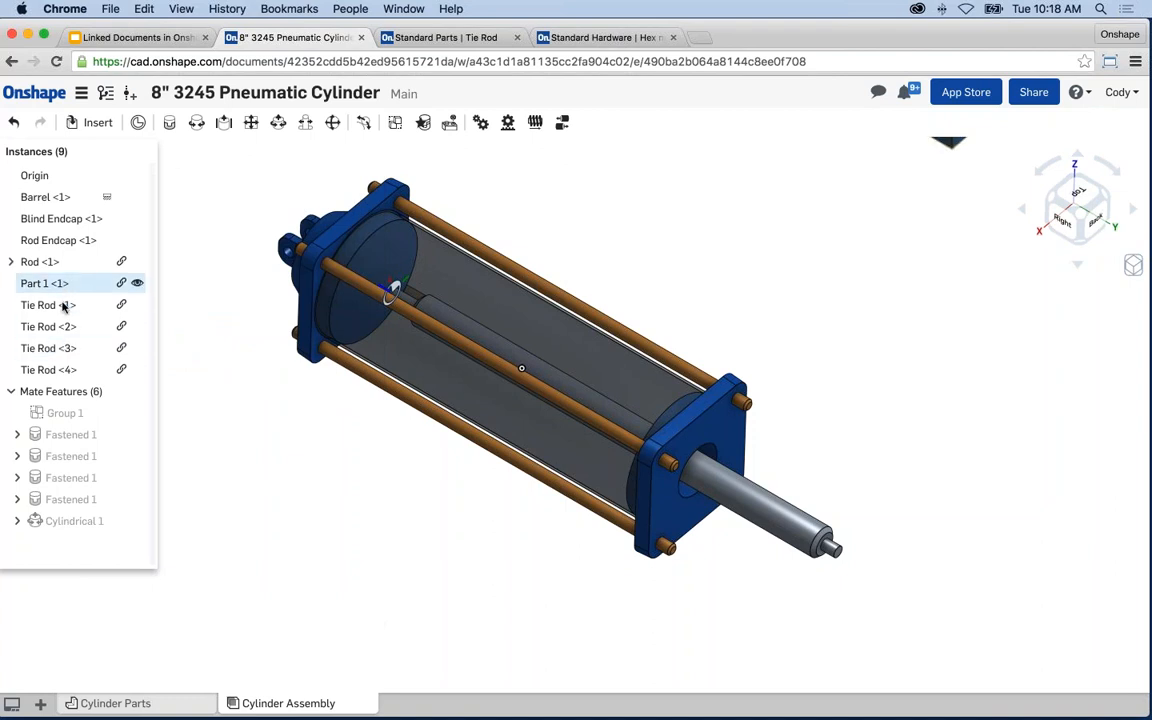
# - Add a Fastened mate between the hole in the rod end's rear face and the shoulder at the rod's protruding tip
pyautogui.moveTo(239, 219); pyautogui.dragTo(262, 224, button='middle')
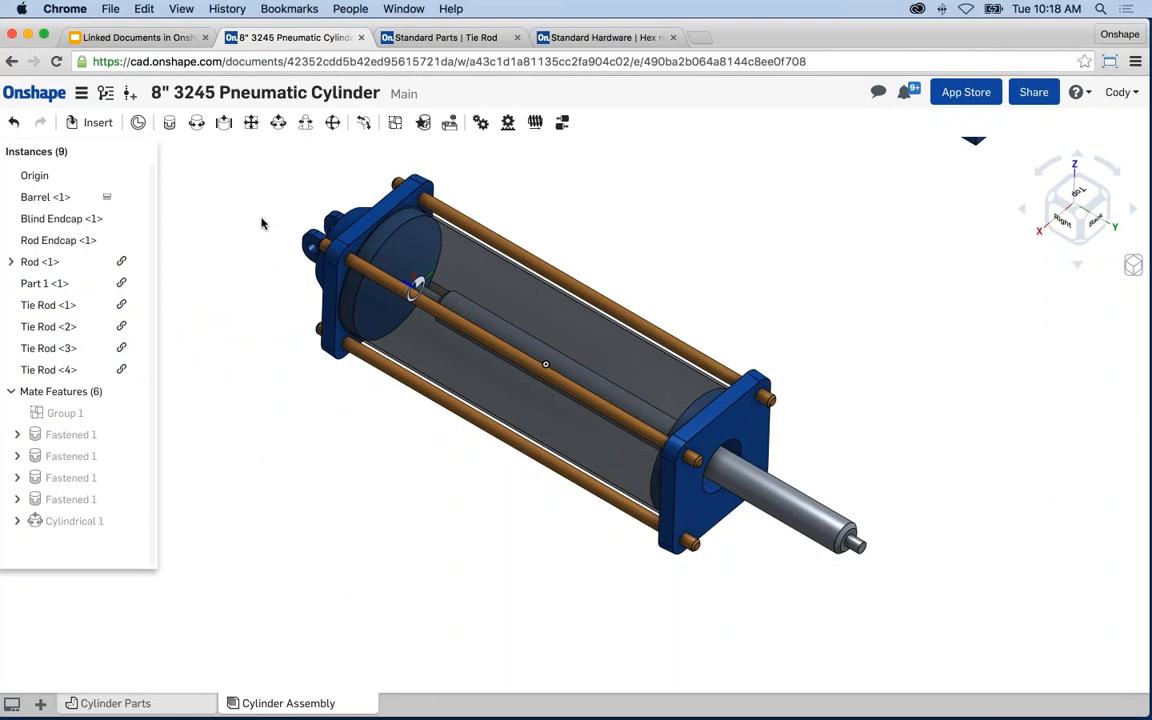
pyautogui.scroll(-1, 676, 288)
pyautogui.moveTo(645, 314); pyautogui.dragTo(573, 365, button='middle')
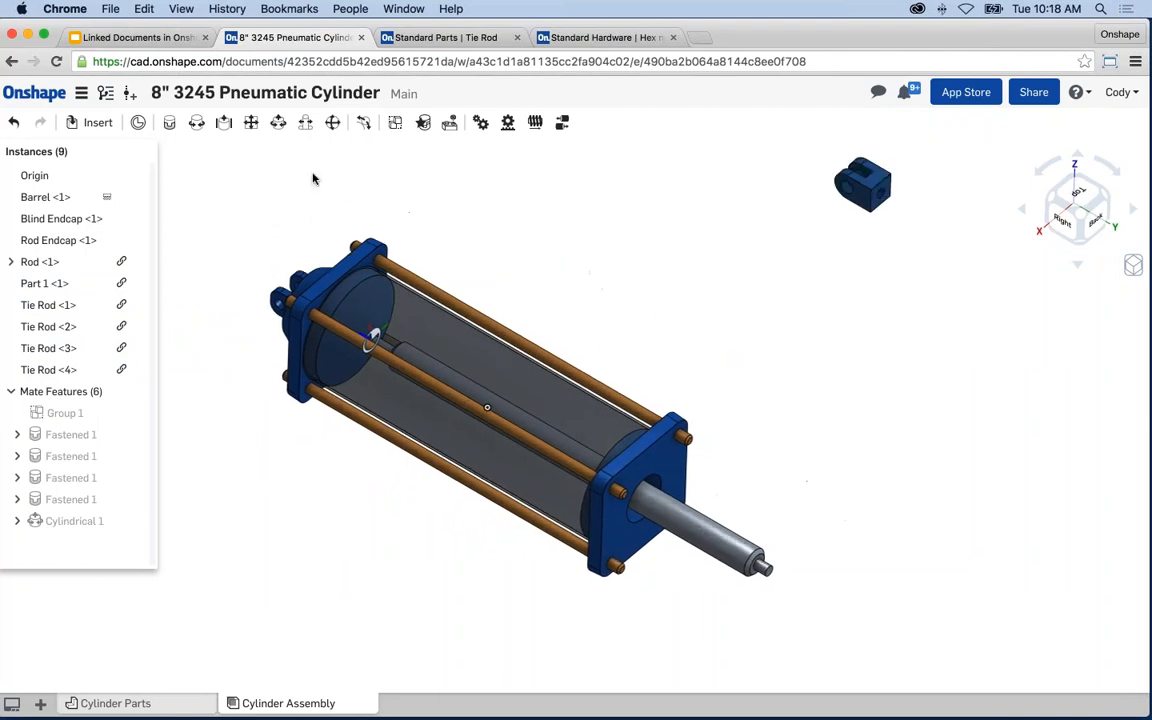
pyautogui.click(169, 122)
pyautogui.scroll(1, 878, 224)
pyautogui.scroll(4, 878, 224)
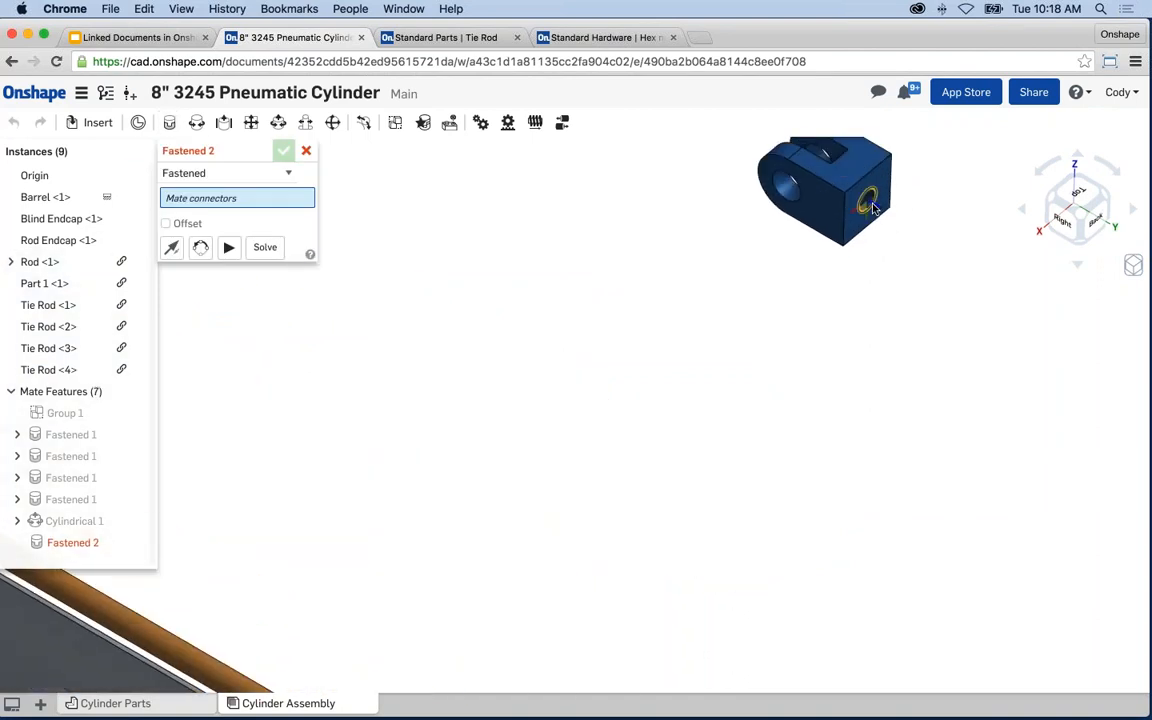
pyautogui.click(873, 208)
pyautogui.scroll(-5, 838, 386)
pyautogui.scroll(4, 751, 584)
pyautogui.scroll(2, 751, 584)
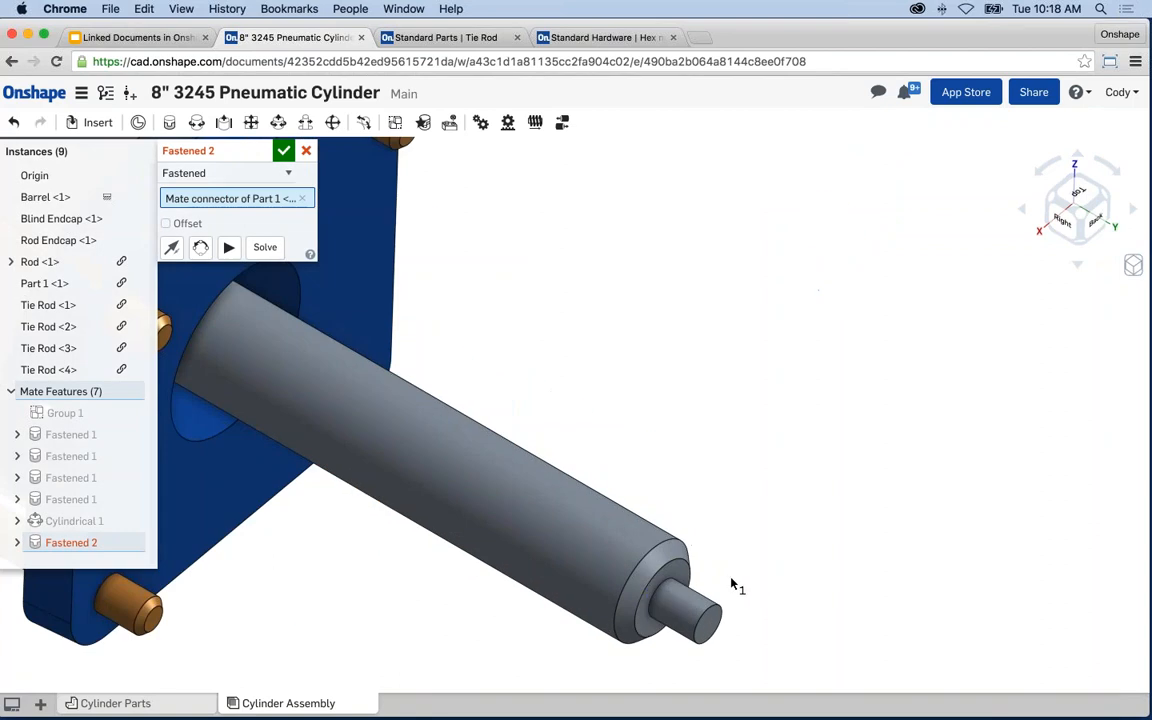
pyautogui.click(677, 585)
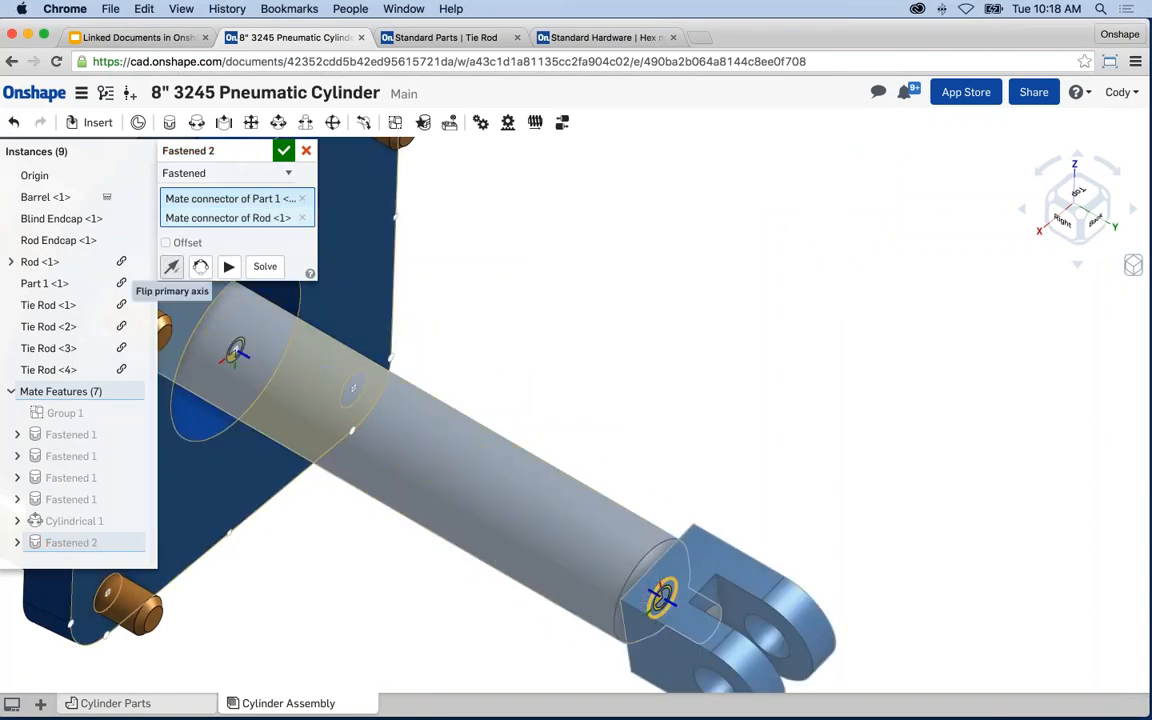
pyautogui.press('Return')
pyautogui.scroll(-3, 656, 385)
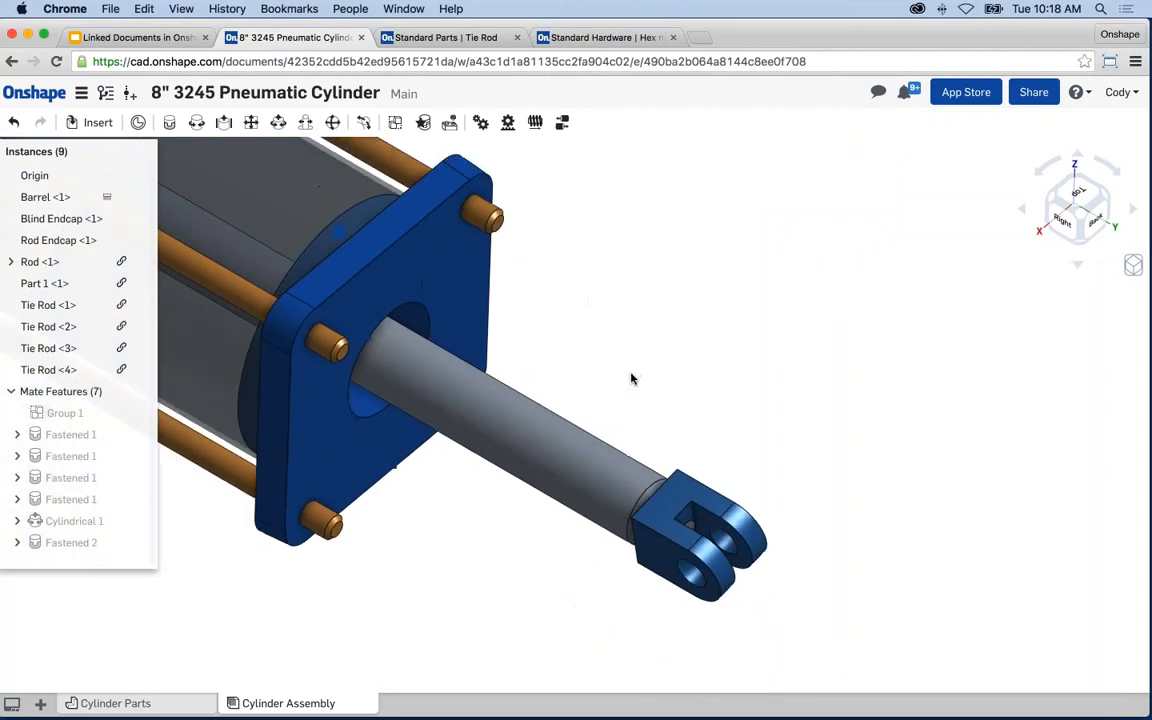
pyautogui.moveTo(733, 386); pyautogui.dragTo(828, 388, button='middle')
pyautogui.scroll(-1, 758, 388)
pyautogui.moveTo(716, 348); pyautogui.dragTo(908, 333, button='middle')
pyautogui.scroll(-2, 822, 359)
pyautogui.scroll(-2, 730, 600)
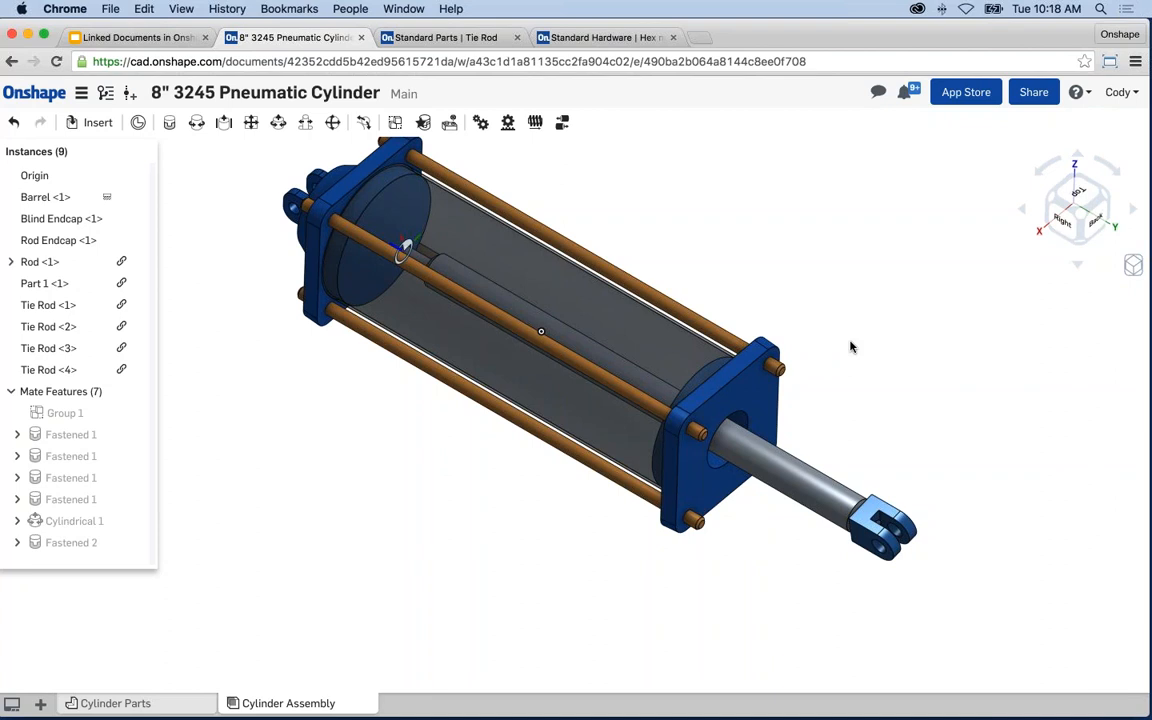
pyautogui.moveTo(861, 410); pyautogui.dragTo(855, 441, button='middle')
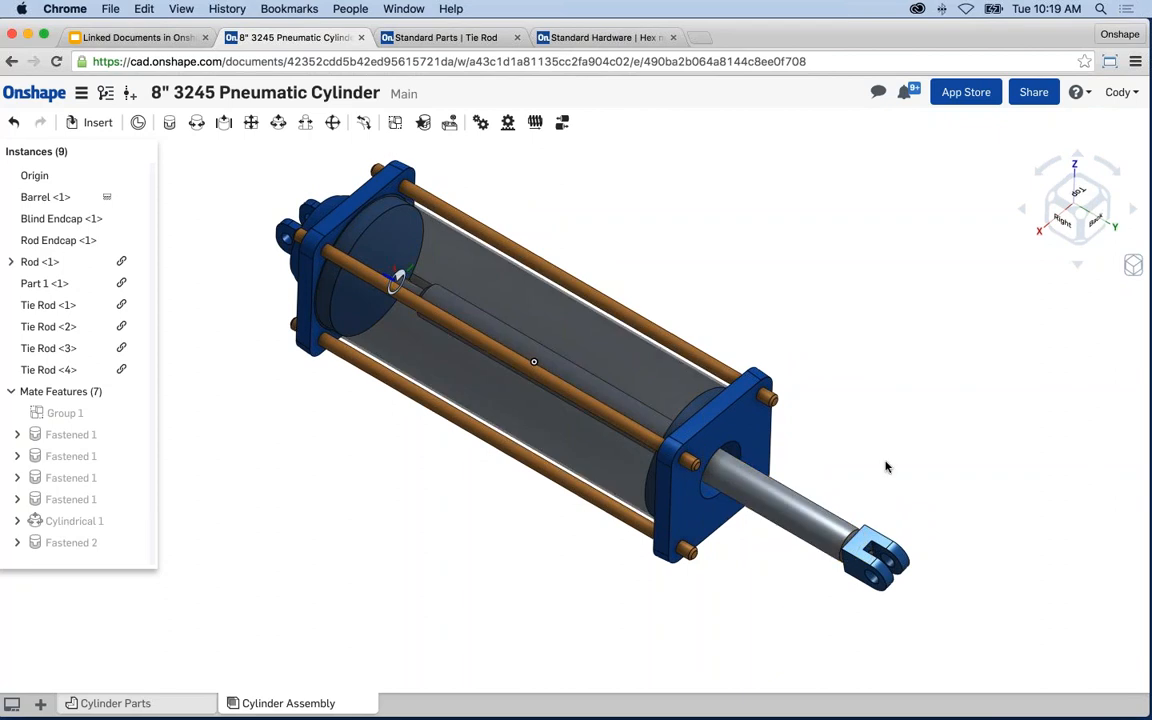
pyautogui.moveTo(801, 376); pyautogui.dragTo(797, 384, button='middle')
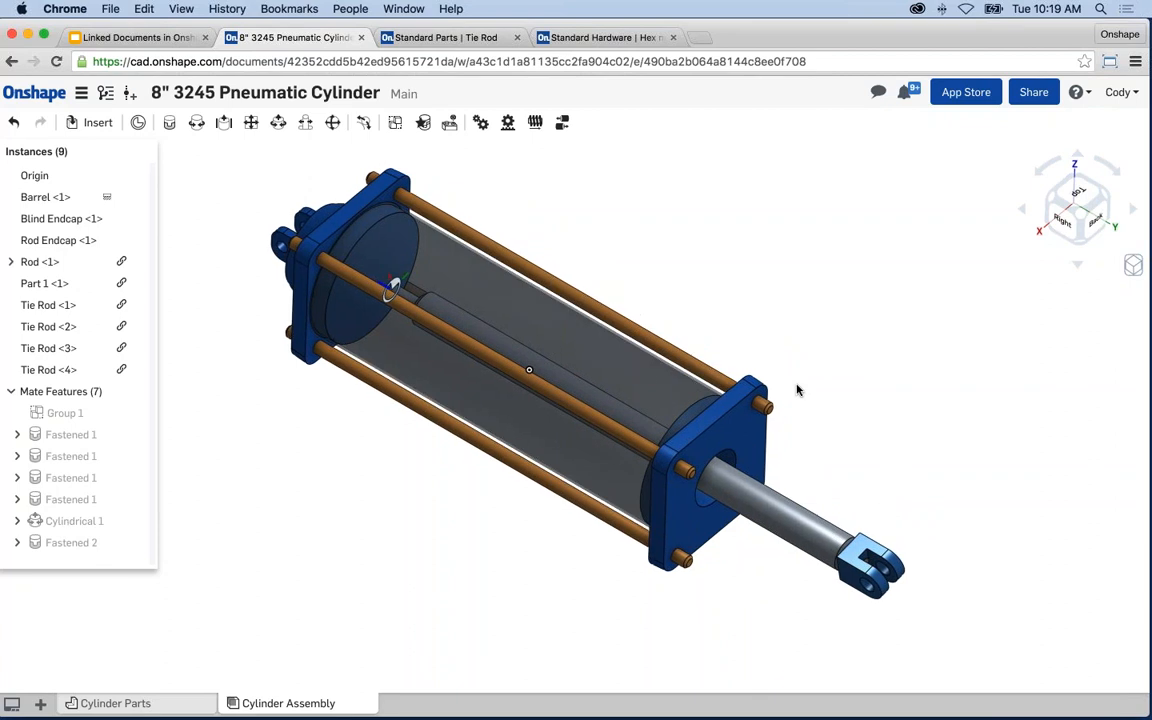
pyautogui.click(466, 38)
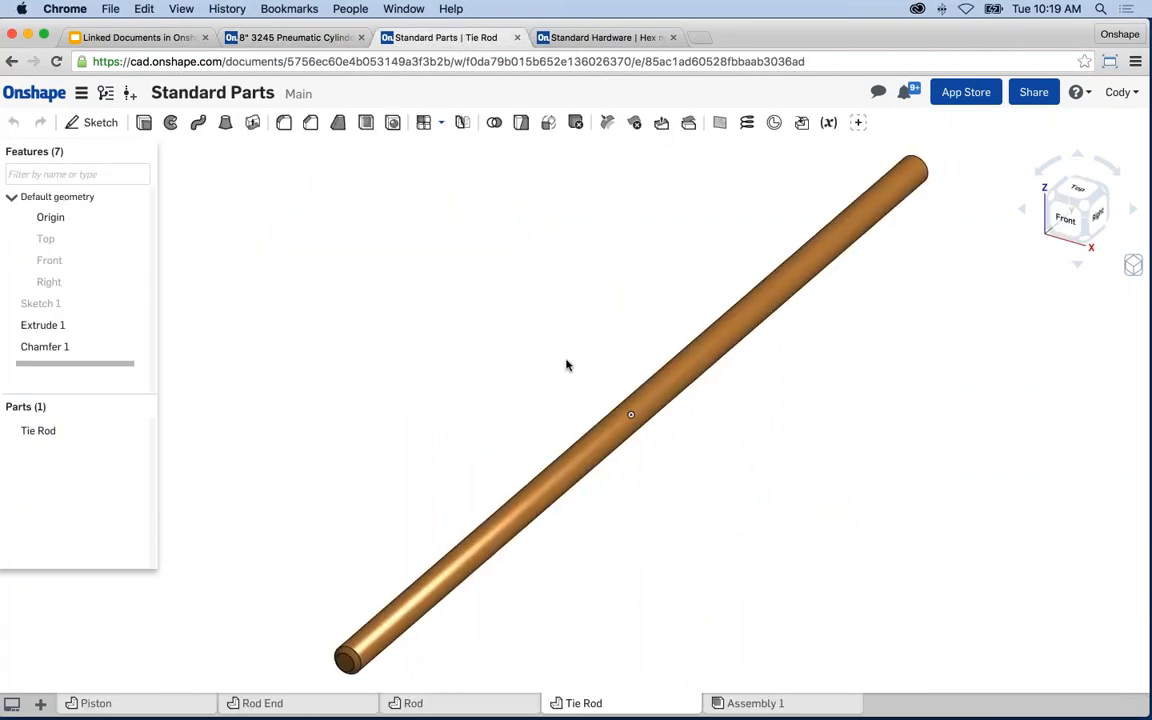
pyautogui.press('super+Tab')
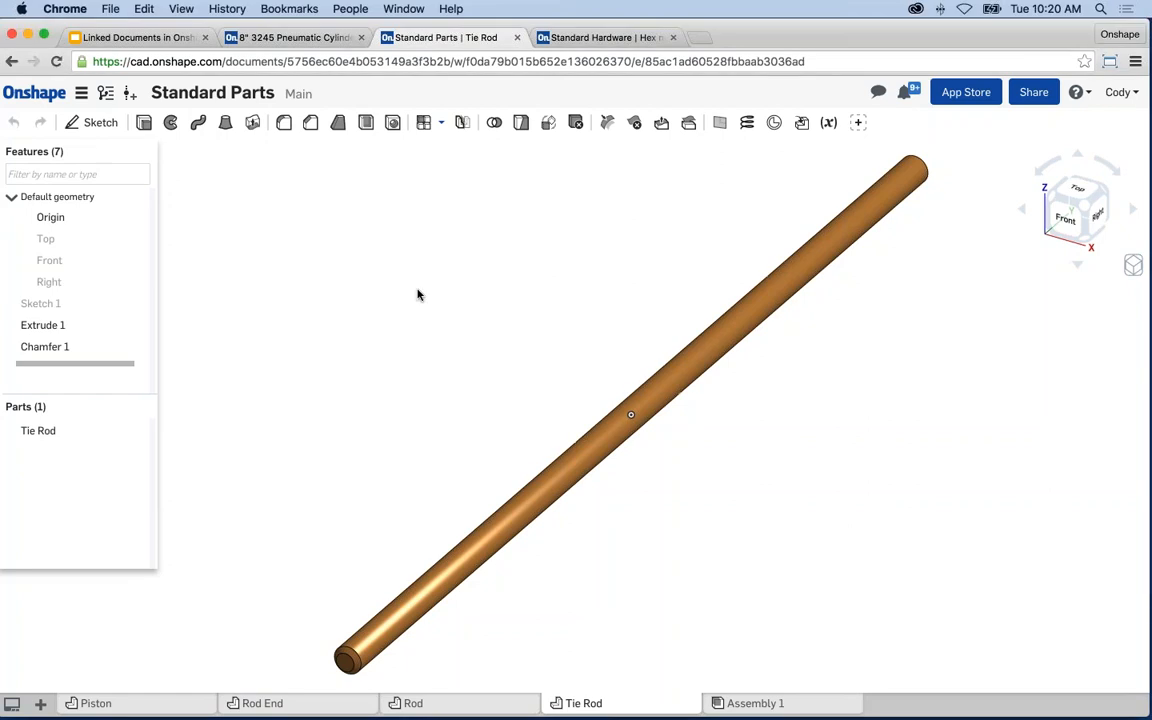
pyautogui.click(322, 42)
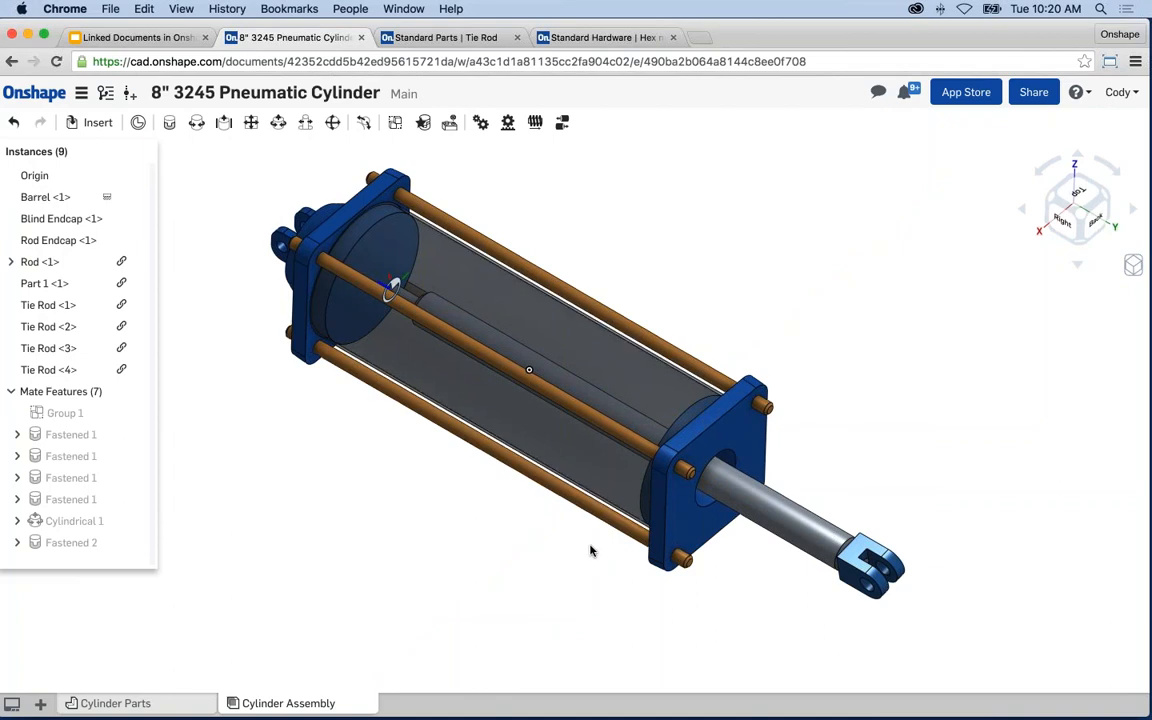
# - Switch to the Standard Parts document and inspect the Tie Rod's Sketch 1, leaving it as it is
pyautogui.click(463, 38)
pyautogui.hotkey('shift', '4')
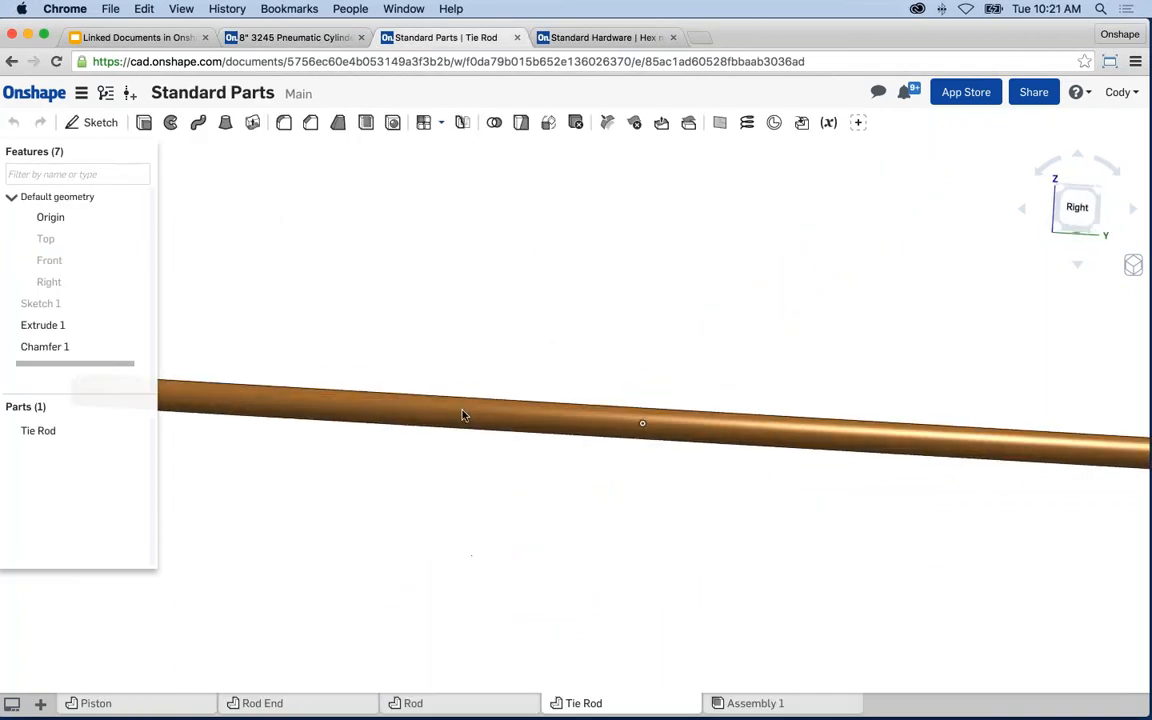
pyautogui.rightClick(47, 305)
pyautogui.click(69, 329)
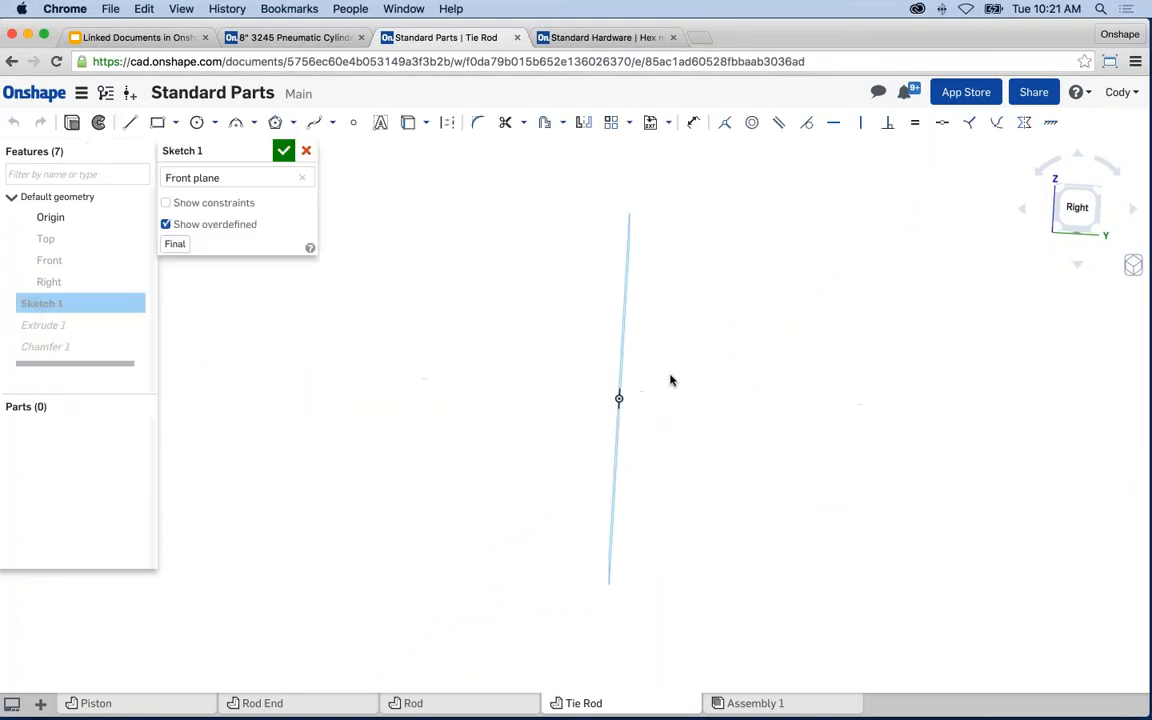
pyautogui.moveTo(671, 380); pyautogui.dragTo(565, 346, button='right')
pyautogui.click(283, 150)
# - Set the symmetric depth of the Tie Rod's Extrude 1 to 30 in
pyautogui.rightClick(65, 325)
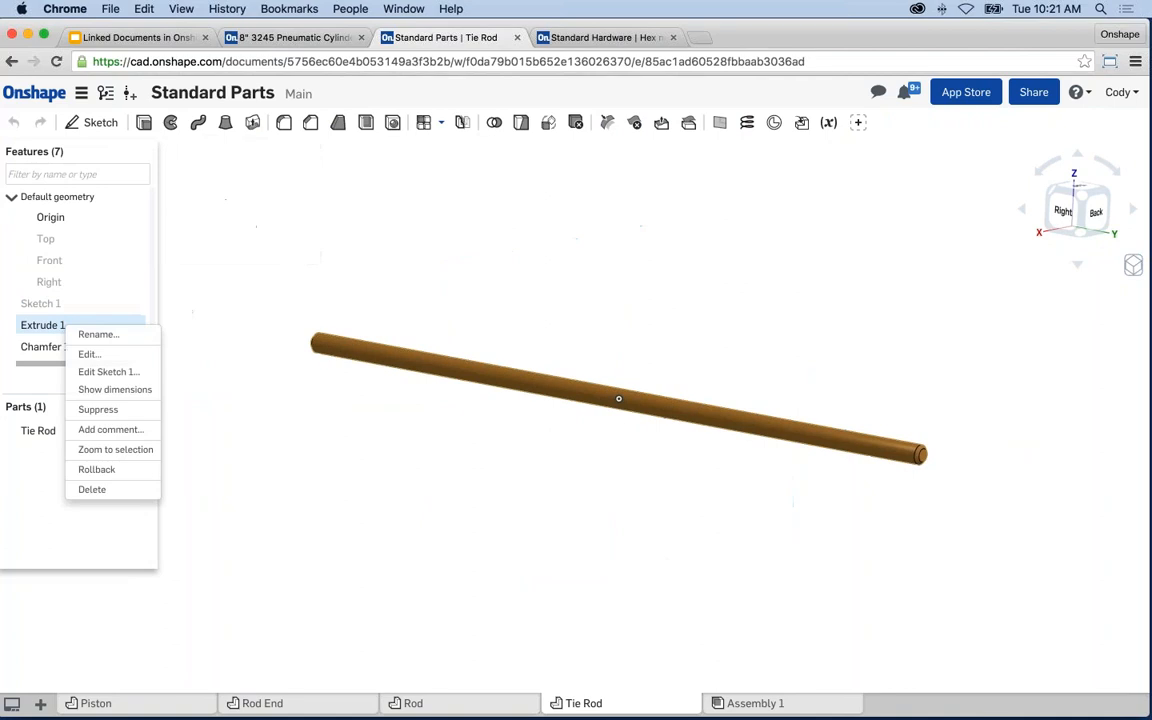
pyautogui.click(89, 354)
pyautogui.click(270, 265)
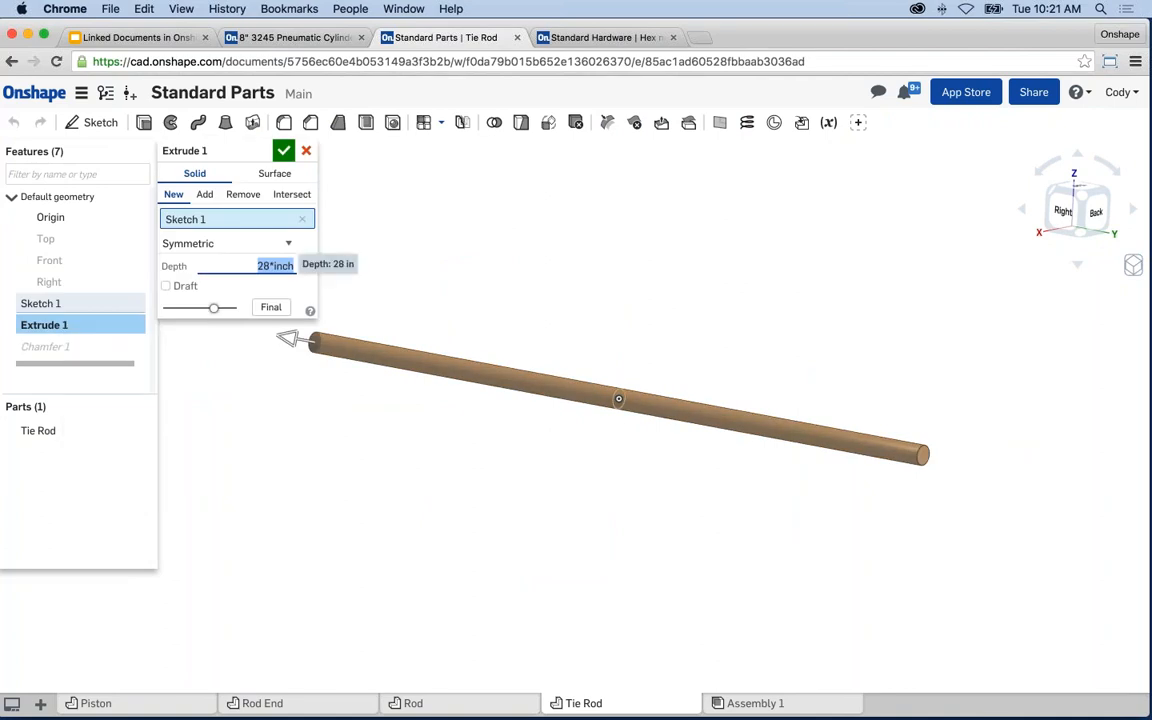
pyautogui.write('30')
pyautogui.press('Return')
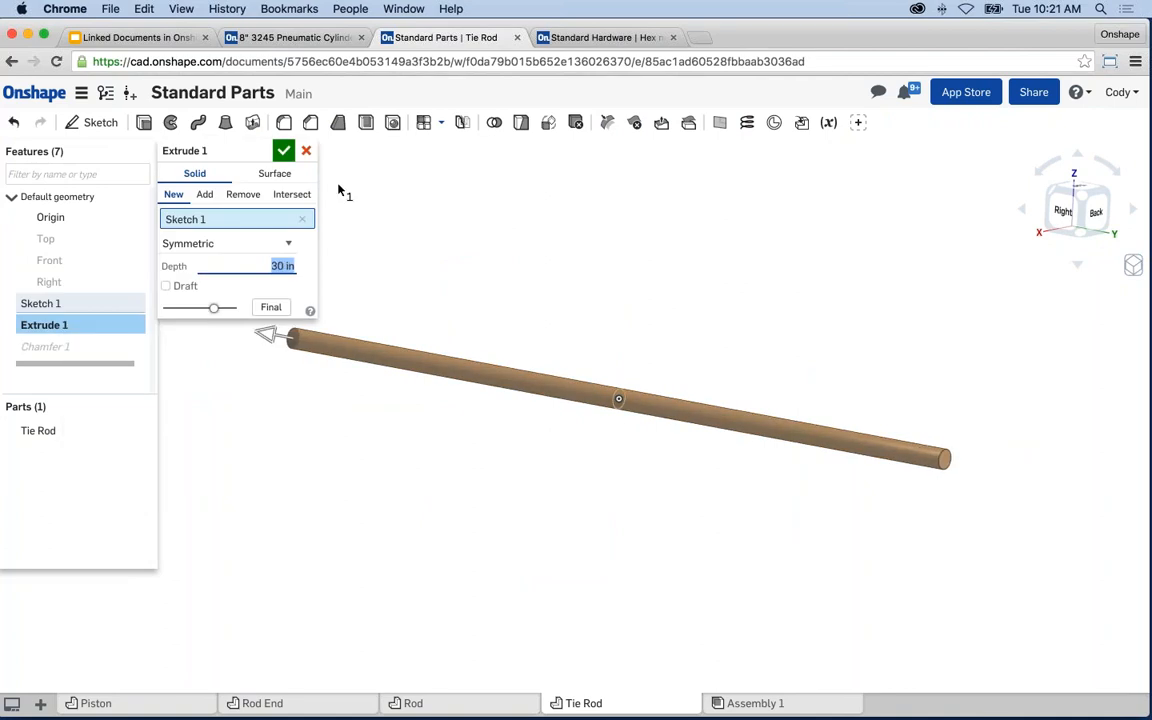
# - Set the distance of the Tie Rod's end chamfer, Chamfer 1, to 0.06 in
pyautogui.moveTo(447, 301); pyautogui.dragTo(528, 334, button='right')
pyautogui.scroll(8, 303, 424)
pyautogui.scroll(-1, 525, 429)
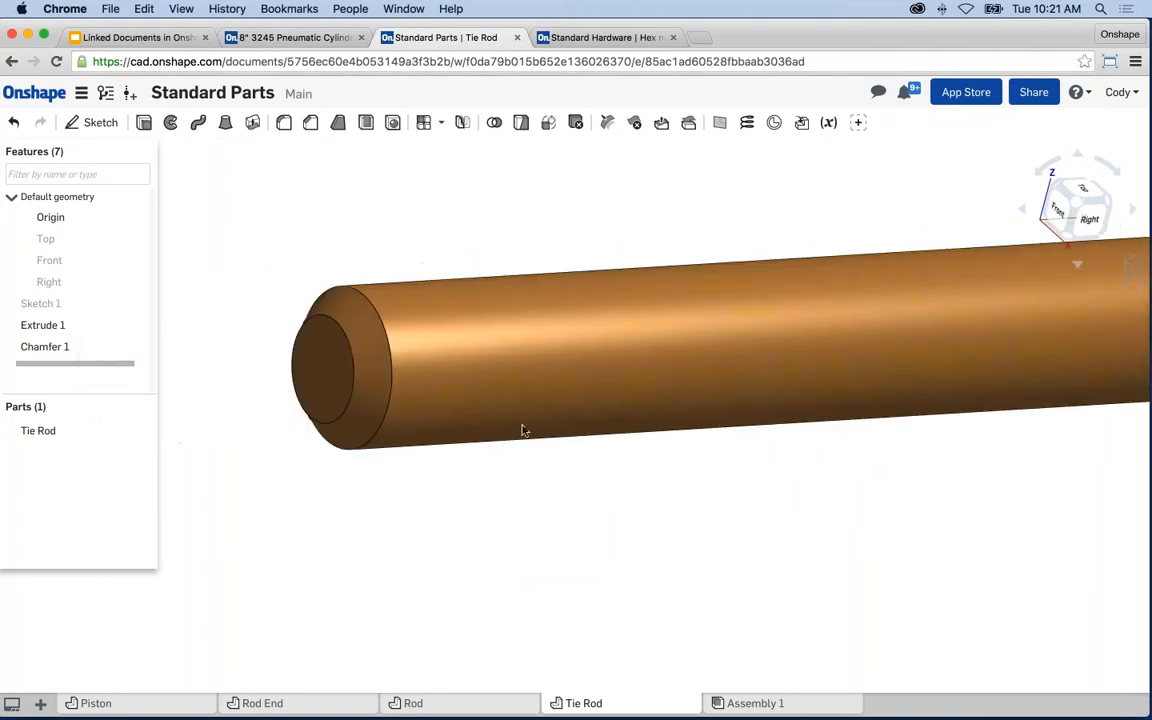
pyautogui.rightClick(380, 330)
pyautogui.click(400, 334)
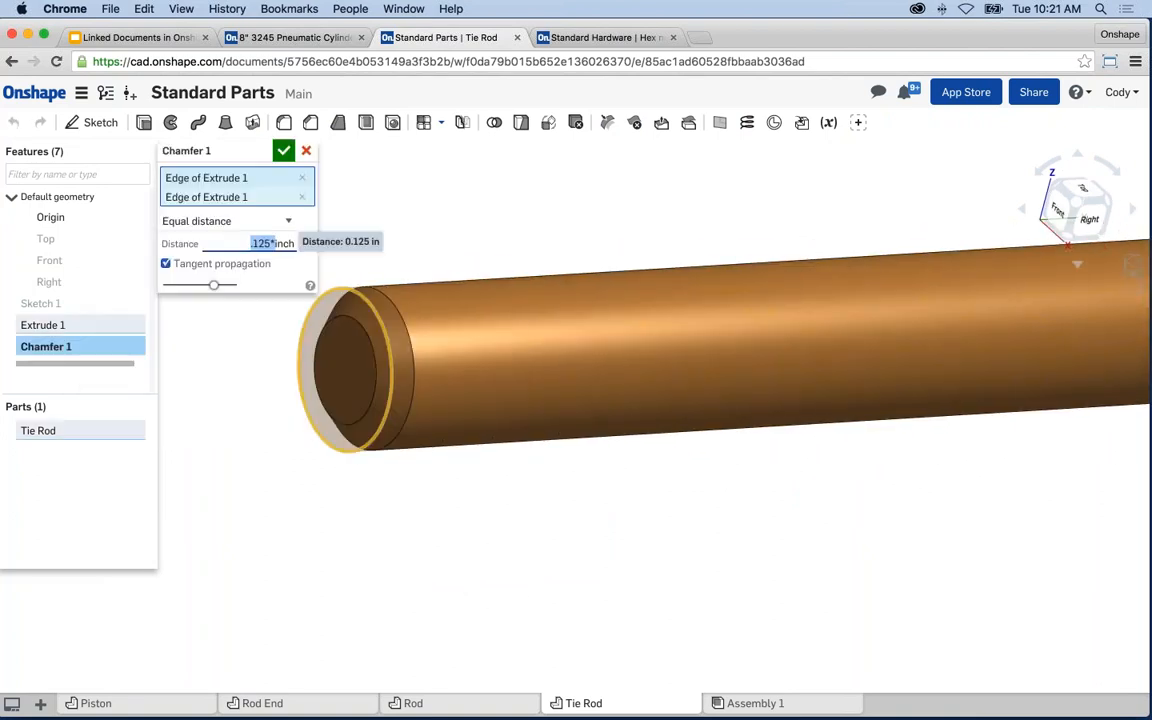
pyautogui.press('BackSpace')
pyautogui.write('.06')
pyautogui.press('Return')
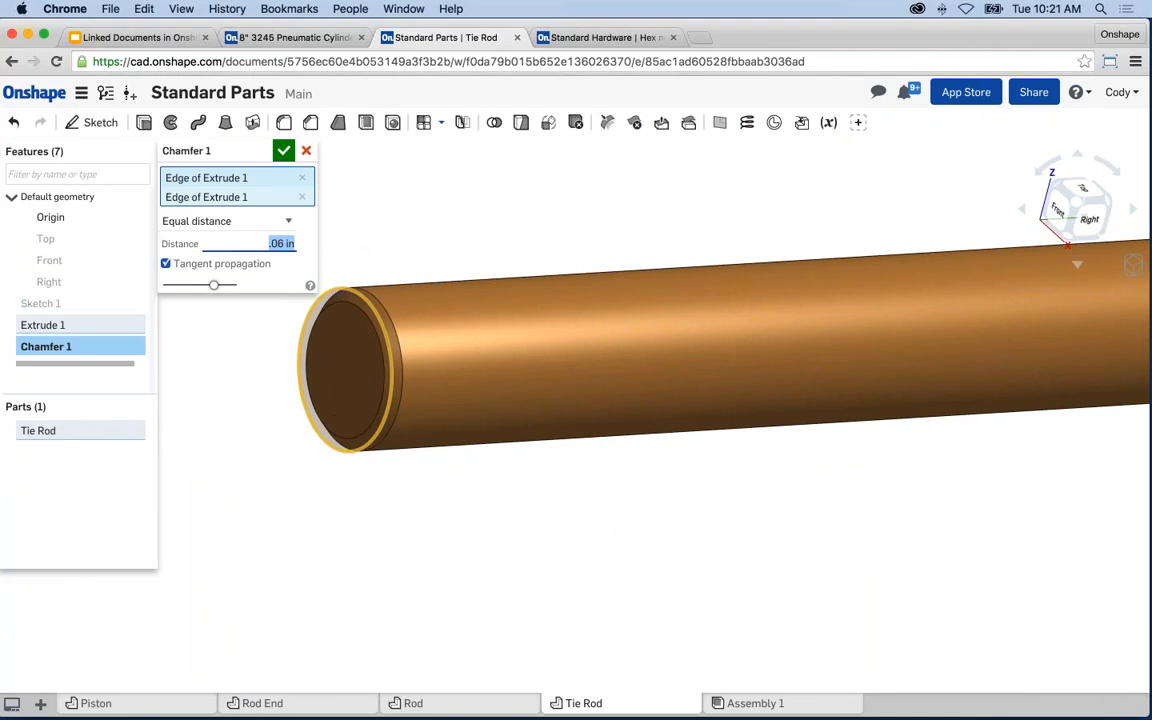
# - Accept the edit to the Tie Rod's end chamfer, Chamfer 1
pyautogui.click(283, 150)
pyautogui.scroll(-5, 576, 237)
pyautogui.press('f')
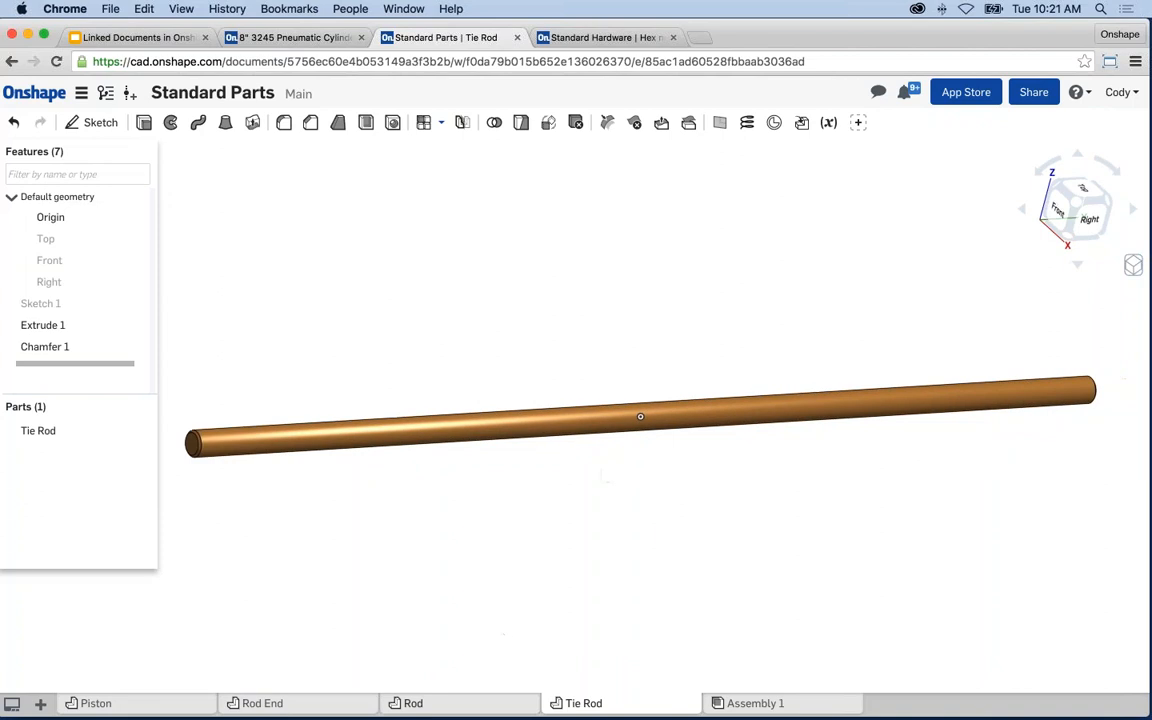
# - Open the Rod part studio and set the distance of its end chamfer, Chamfer 1, to 0.125 in
pyautogui.click(411, 702)
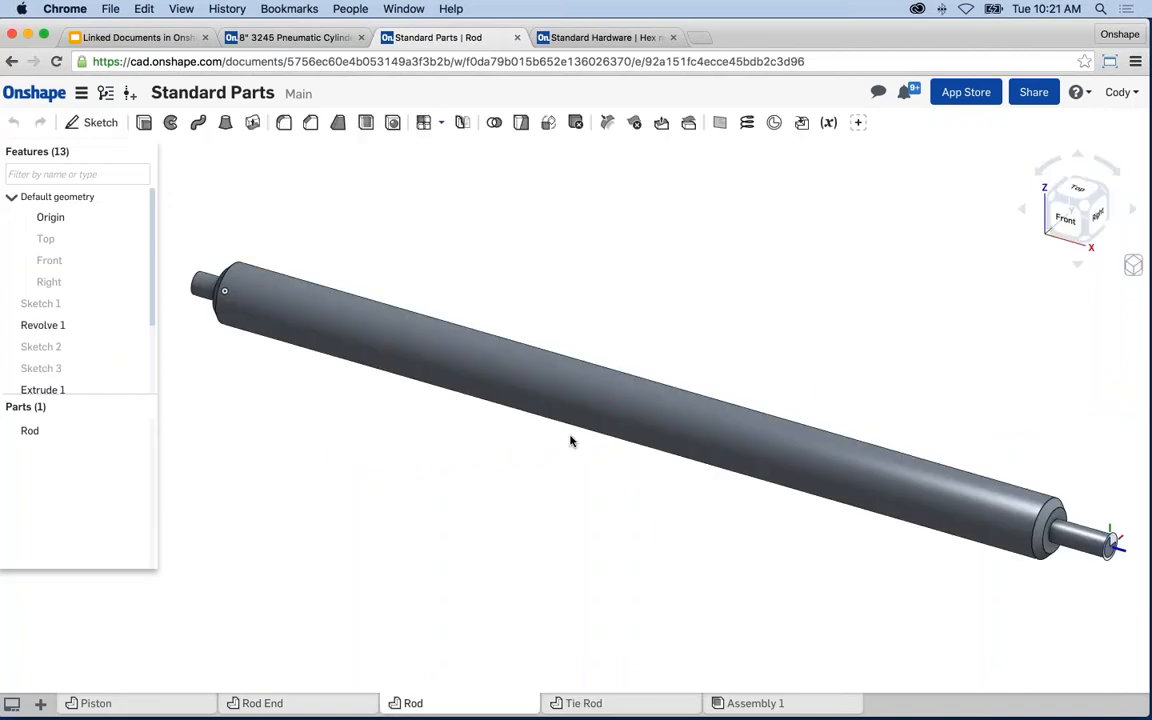
pyautogui.moveTo(262, 355); pyautogui.dragTo(330, 455, button='right')
pyautogui.scroll(5, 352, 447)
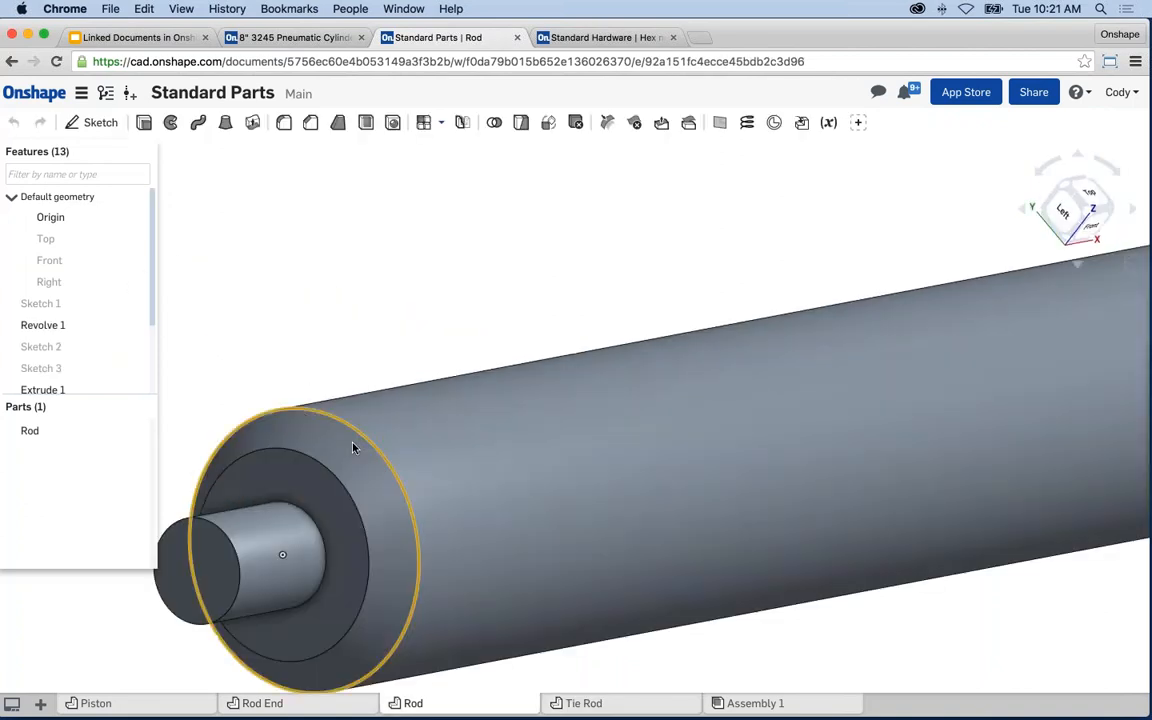
pyautogui.rightClick(279, 457)
pyautogui.click(310, 466)
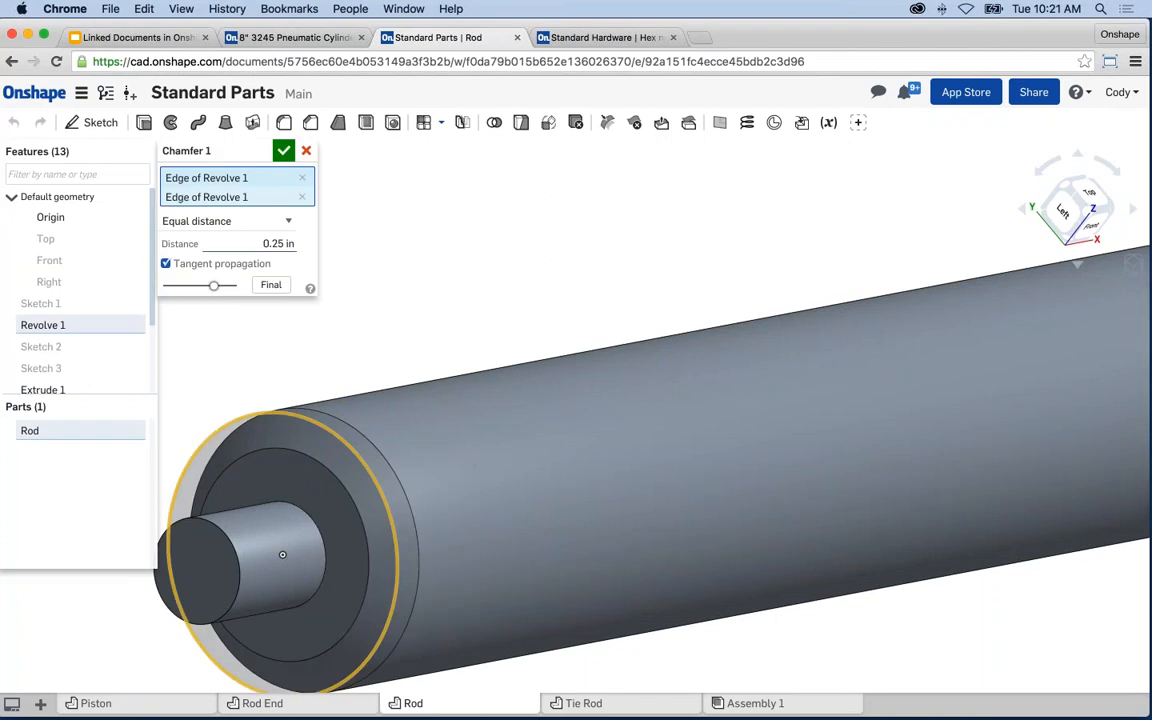
pyautogui.write('.125')
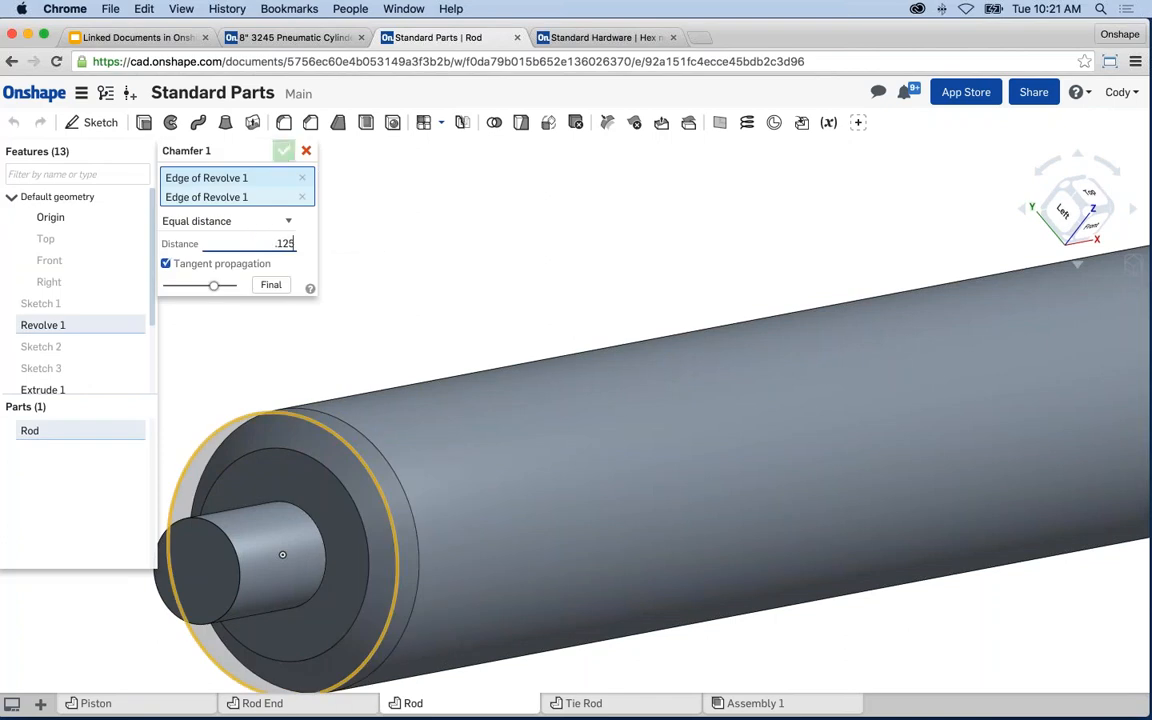
pyautogui.press('Return')
pyautogui.click(286, 154)
# - Change the Rod's appearance to a darker blue-gray colour
pyautogui.rightClick(88, 432)
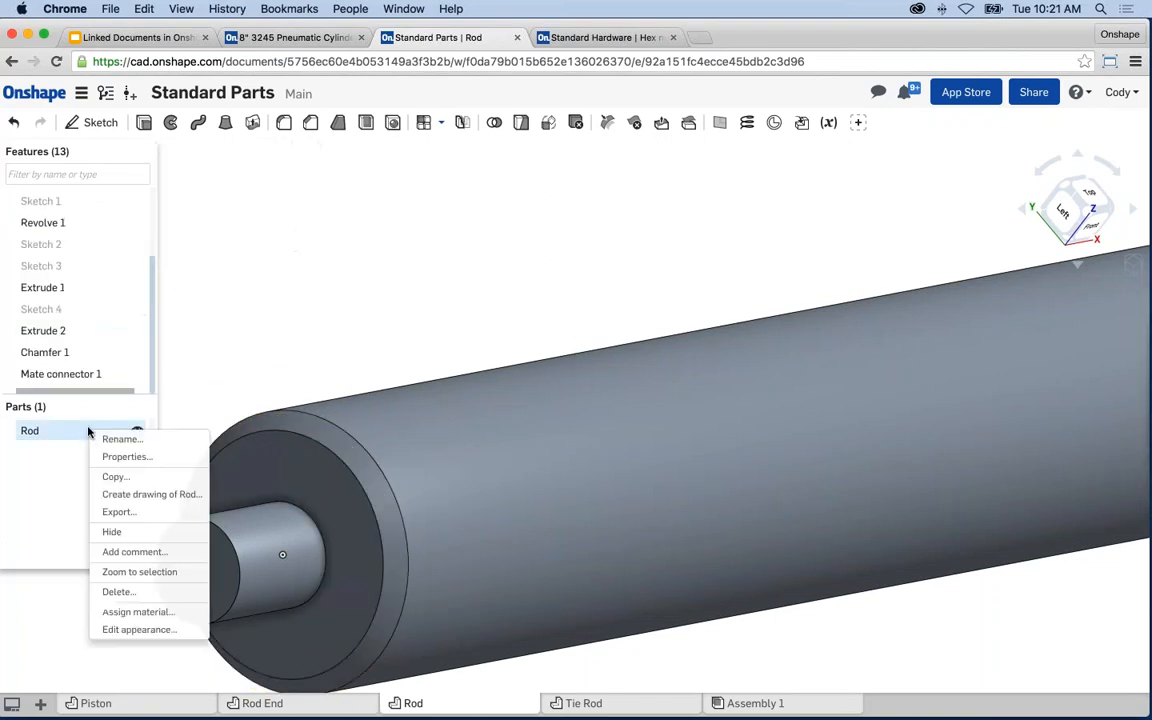
pyautogui.click(170, 627)
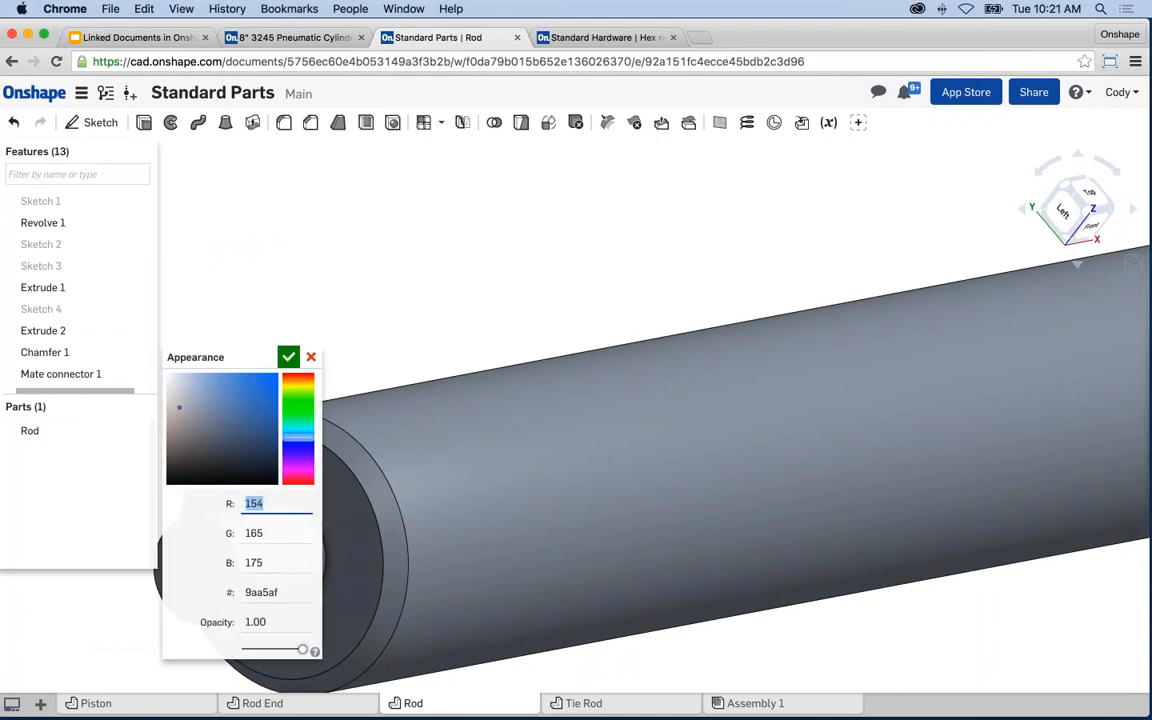
pyautogui.click(182, 431)
pyautogui.click(288, 357)
# - Set the blind depth of the Rod's Extrude 2, the narrow stub on its end, to 1.5 in
pyautogui.scroll(-10, 530, 249)
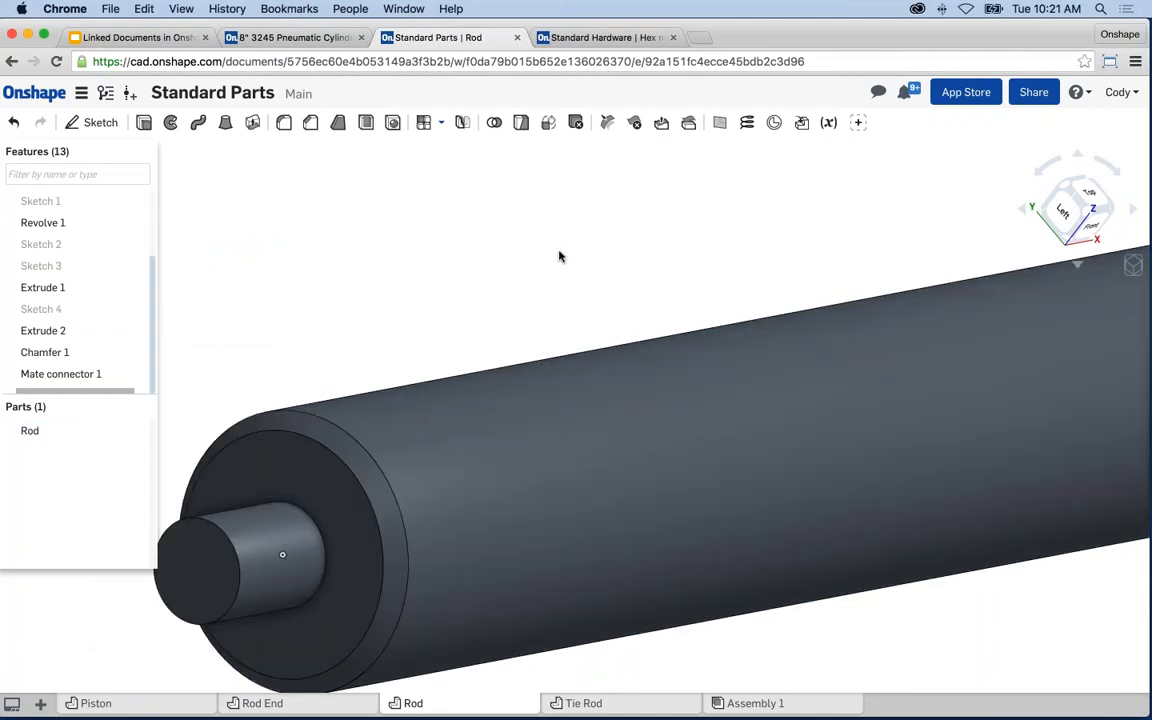
pyautogui.scroll(5, 640, 358)
pyautogui.scroll(5, 640, 358)
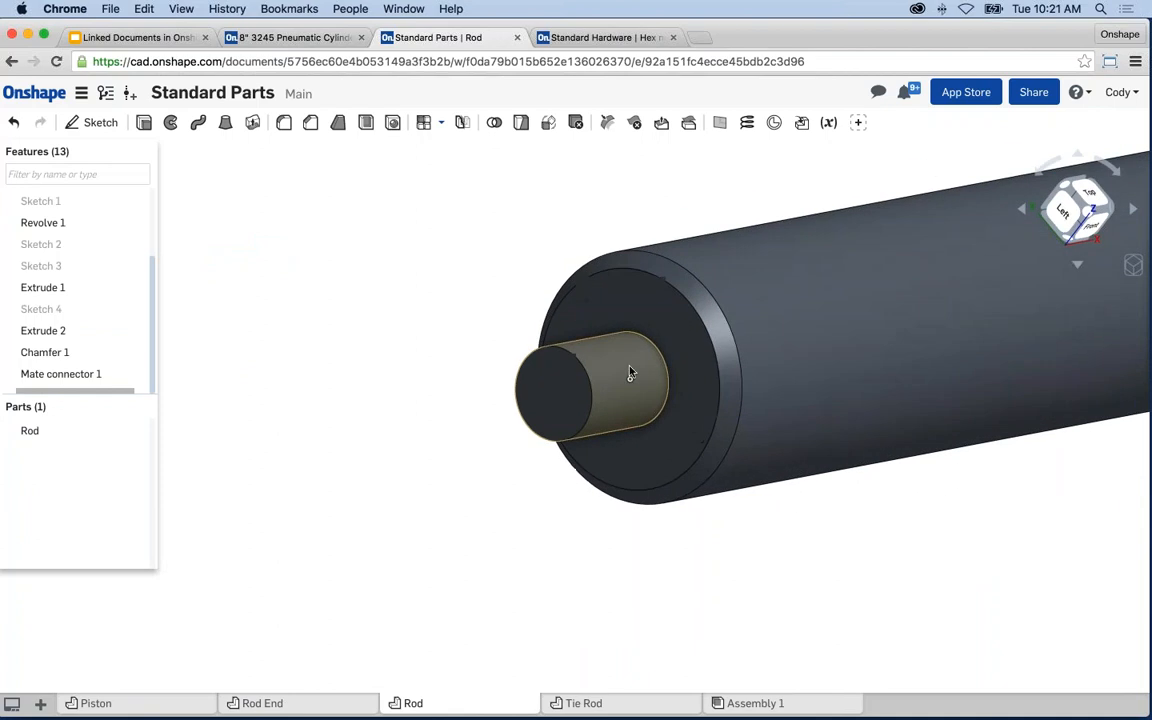
pyautogui.rightClick(612, 368)
pyautogui.click(648, 376)
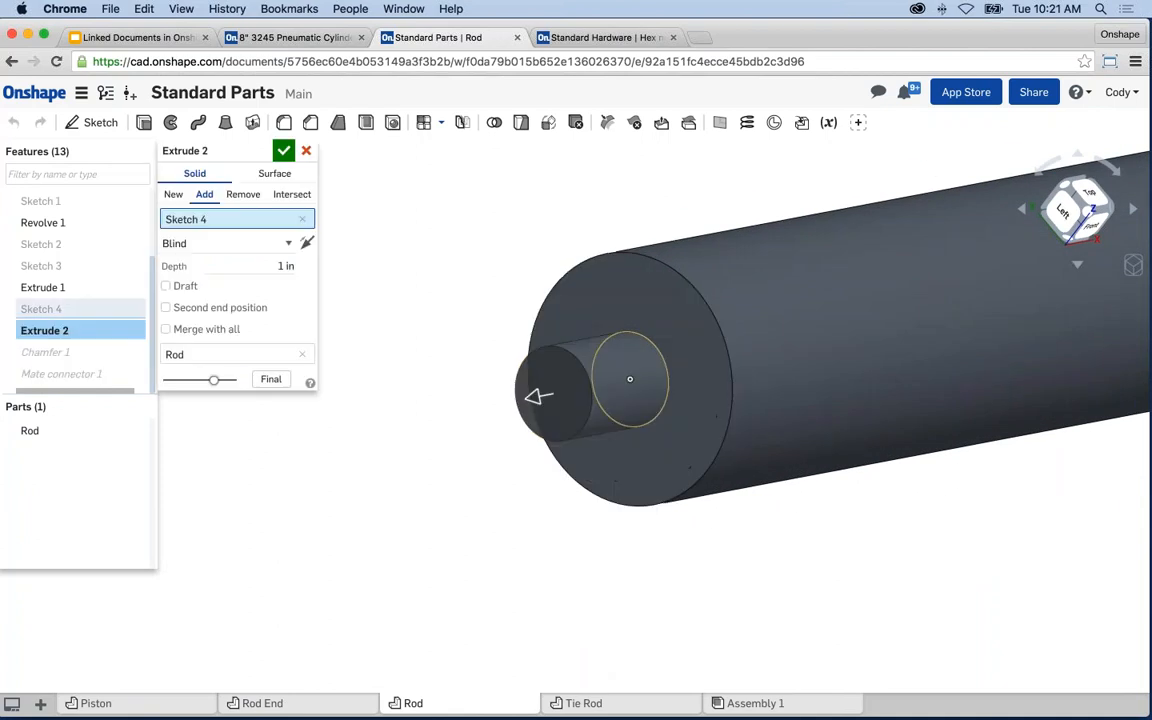
pyautogui.write('1.5')
pyautogui.press('Return')
pyautogui.click(285, 151)
pyautogui.scroll(-5, 470, 332)
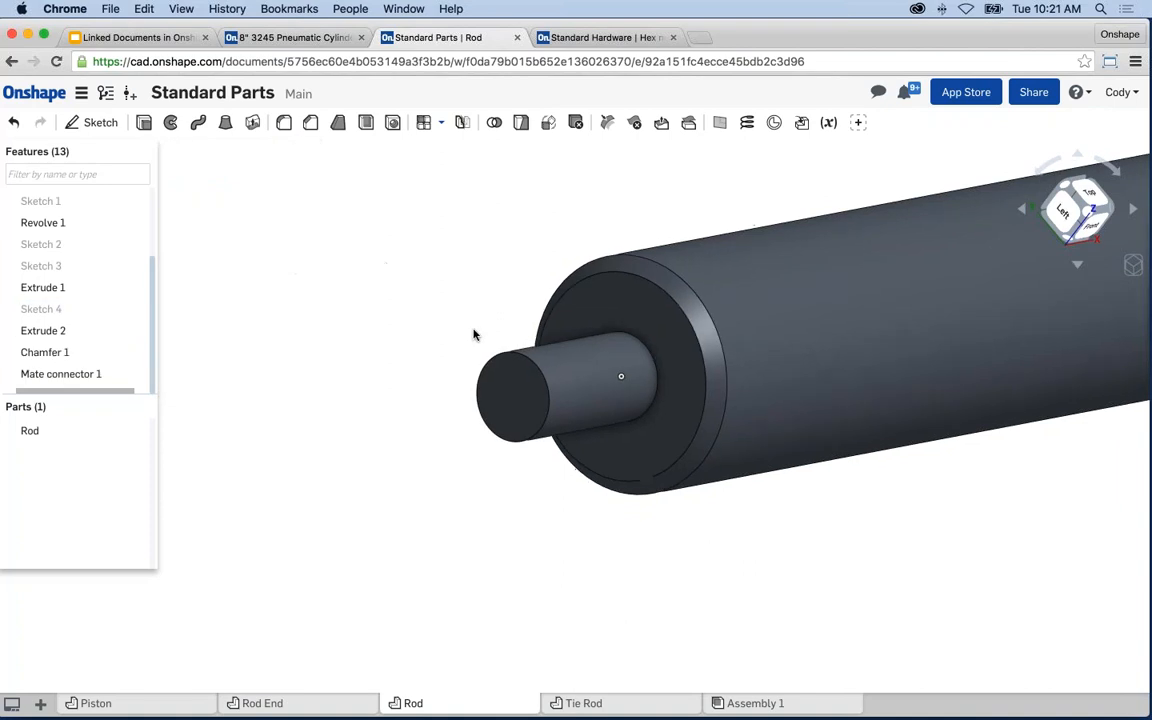
# - Open the Rod End part studio and set the slot-width dimension in Sketch 2 to 1 in
pyautogui.click(278, 706)
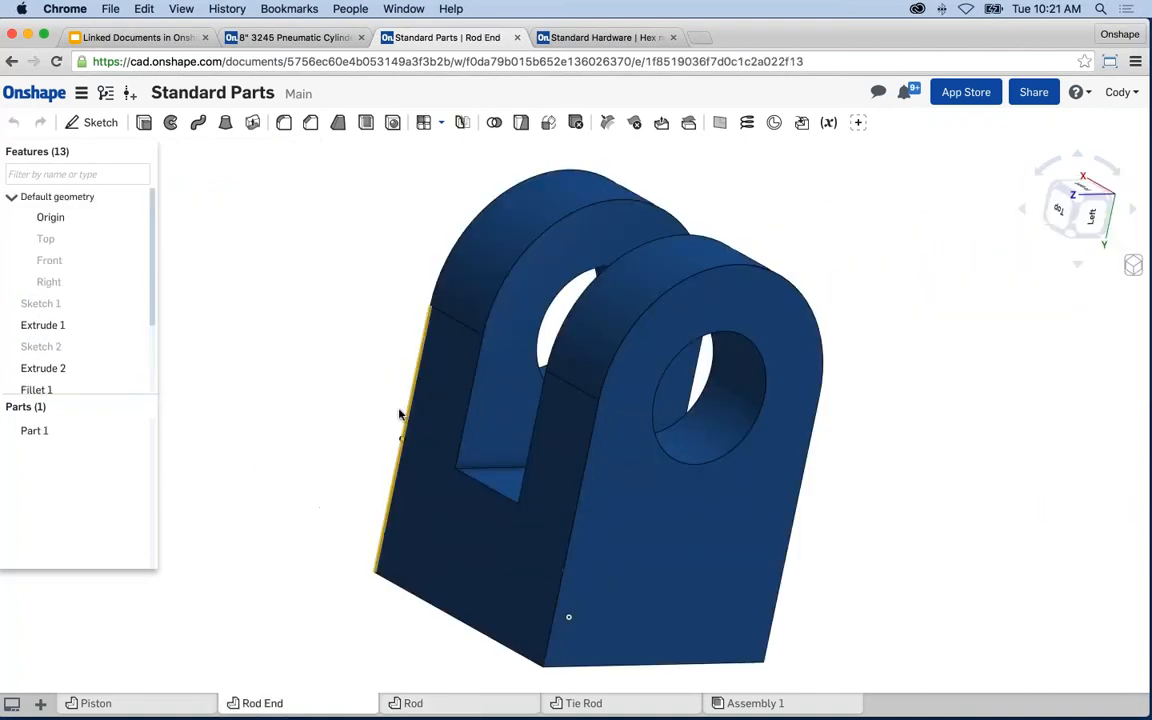
pyautogui.moveTo(407, 446); pyautogui.dragTo(492, 452, button='right')
pyautogui.rightClick(499, 456)
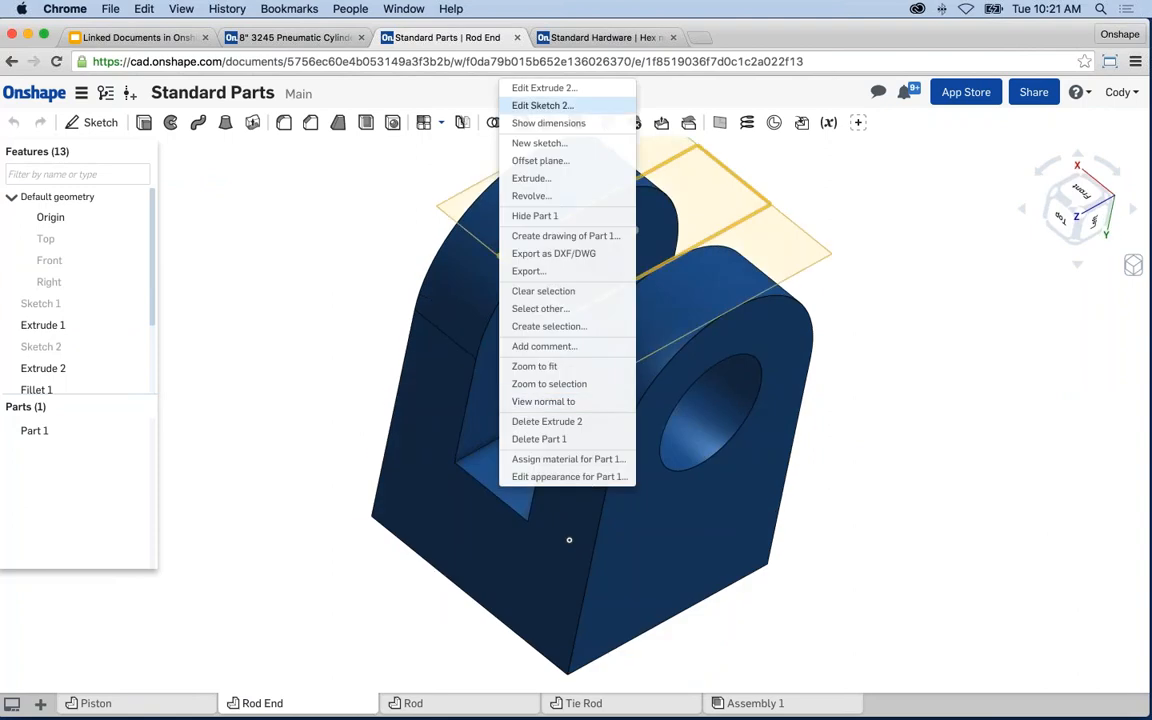
pyautogui.click(565, 106)
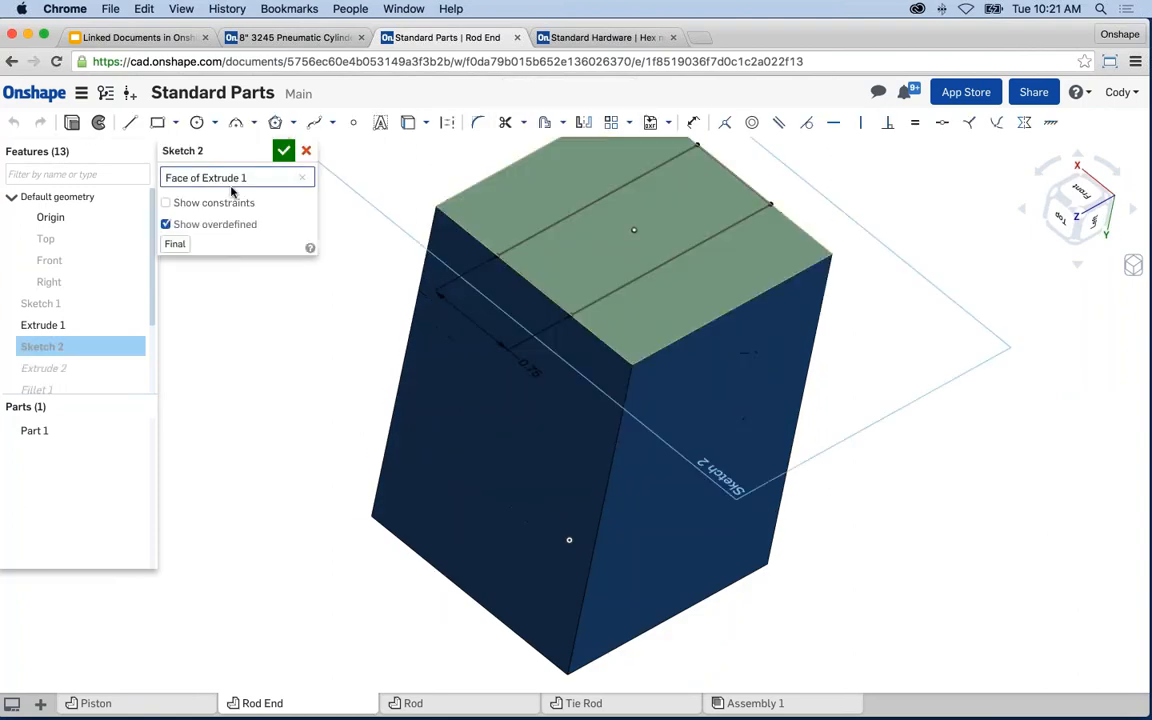
pyautogui.click(284, 150)
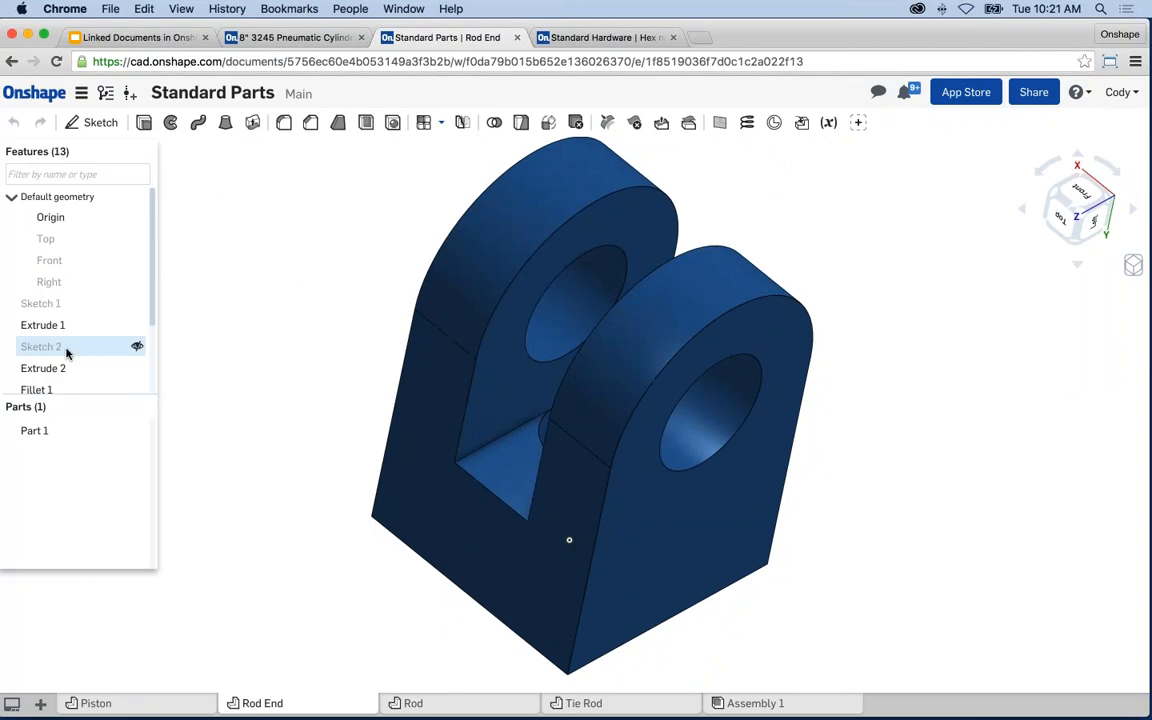
pyautogui.rightClick(59, 347)
pyautogui.click(78, 375)
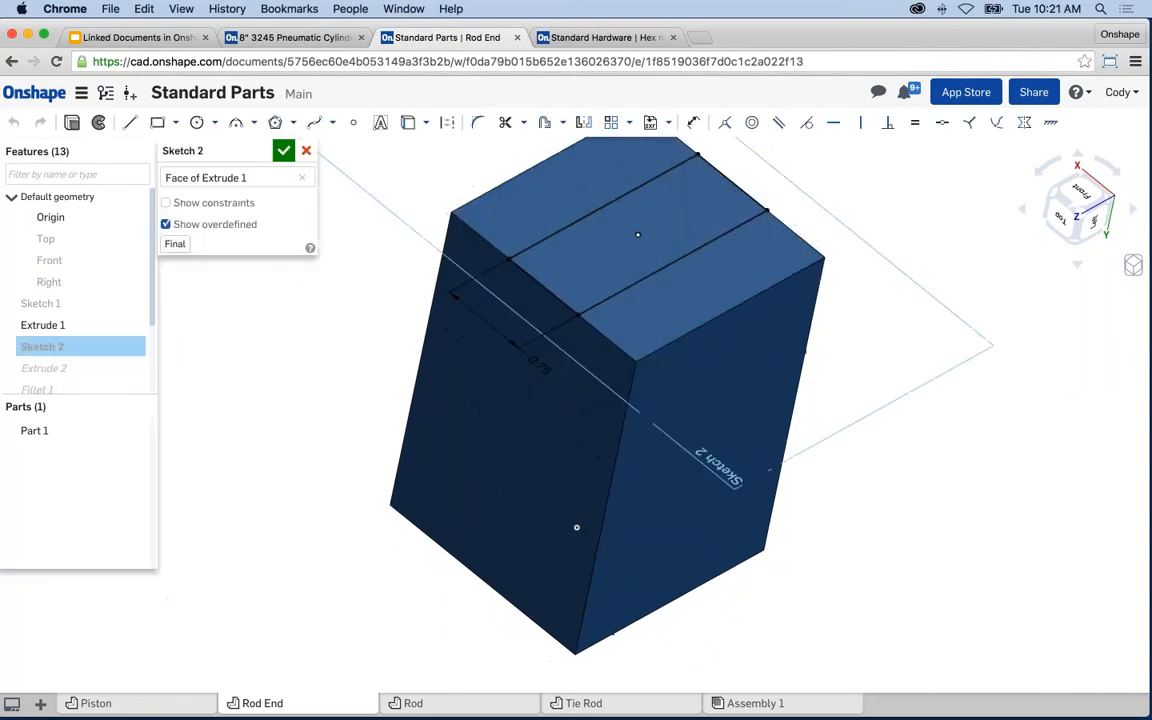
pyautogui.doubleClick(500, 442)
pyautogui.write('1')
pyautogui.press('Return')
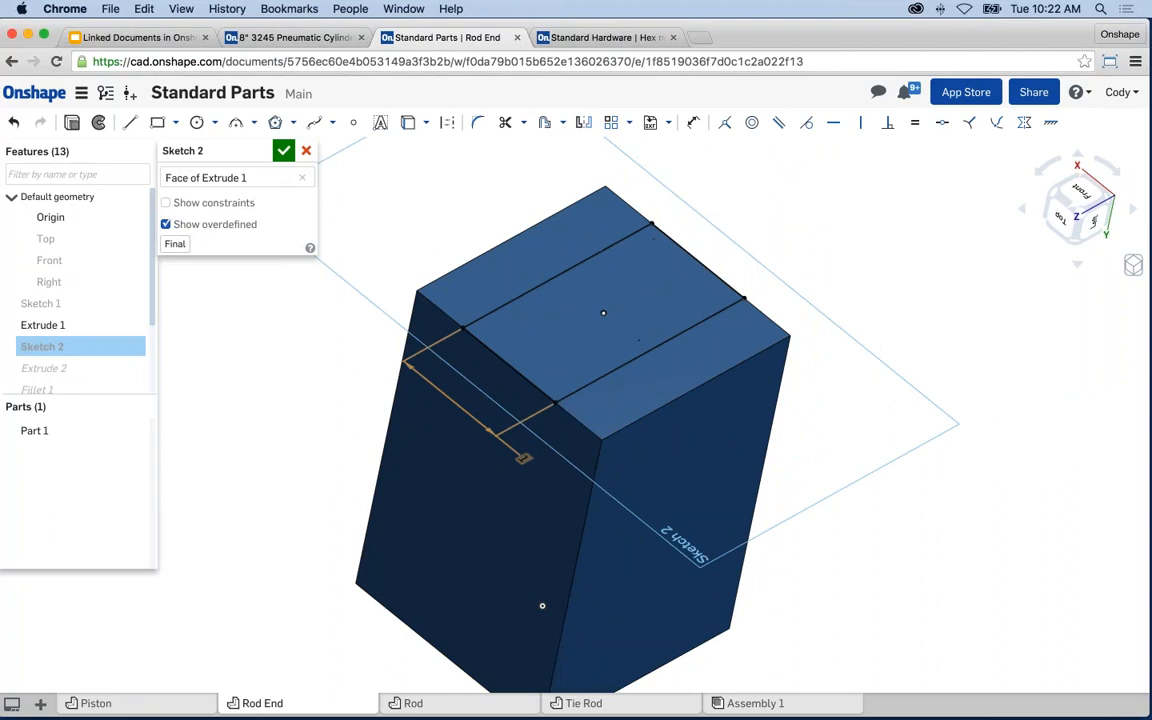
pyautogui.click(284, 150)
pyautogui.scroll(3, 545, 371)
pyautogui.moveTo(560, 434)
pyautogui.mouseDown(button='right')
pyautogui.moveTo(608, 442)
pyautogui.moveTo(568, 429)
pyautogui.mouseUp(button='right')
pyautogui.scroll(-3, 570, 428)
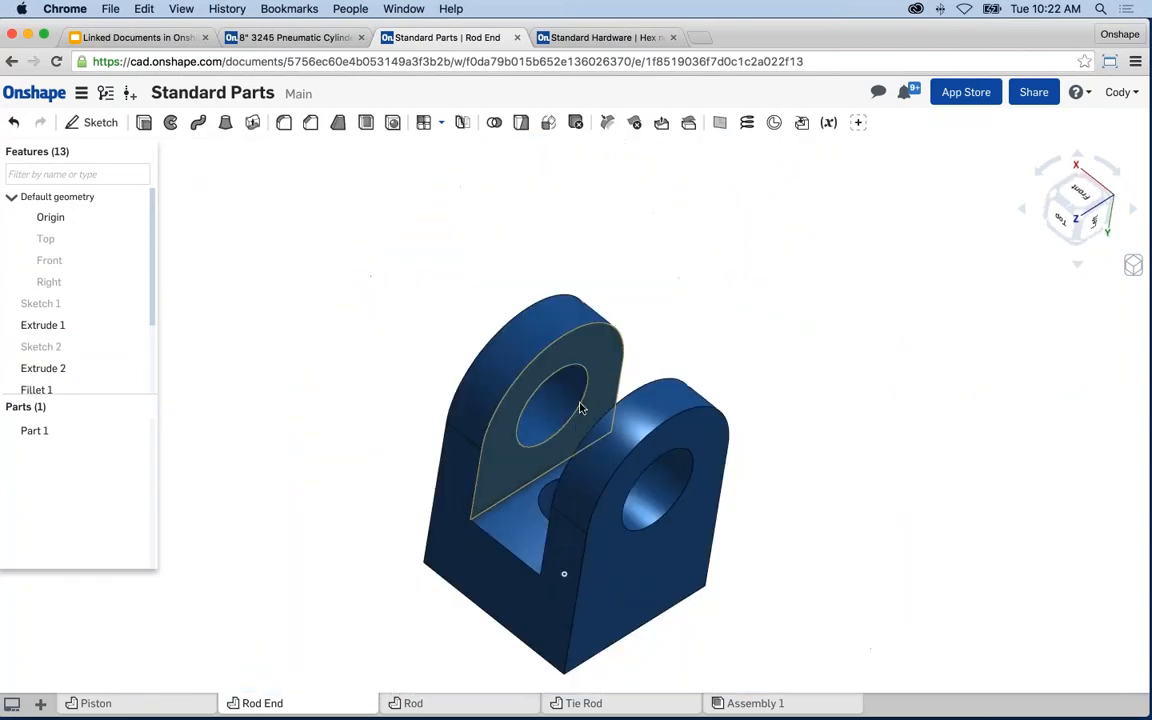
# - Change the appearance of the Rod End's Part 1 from blue to a light blue-gray
pyautogui.moveTo(575, 423); pyautogui.dragTo(590, 352, button='middle')
pyautogui.rightClick(36, 430)
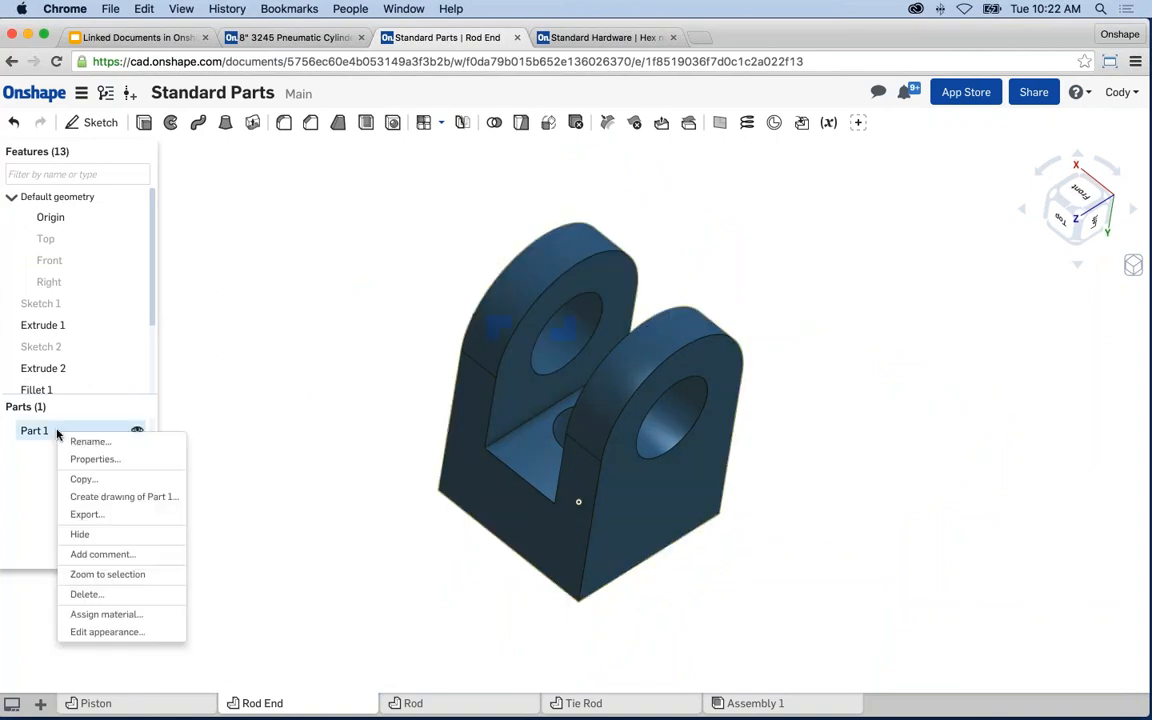
pyautogui.click(107, 632)
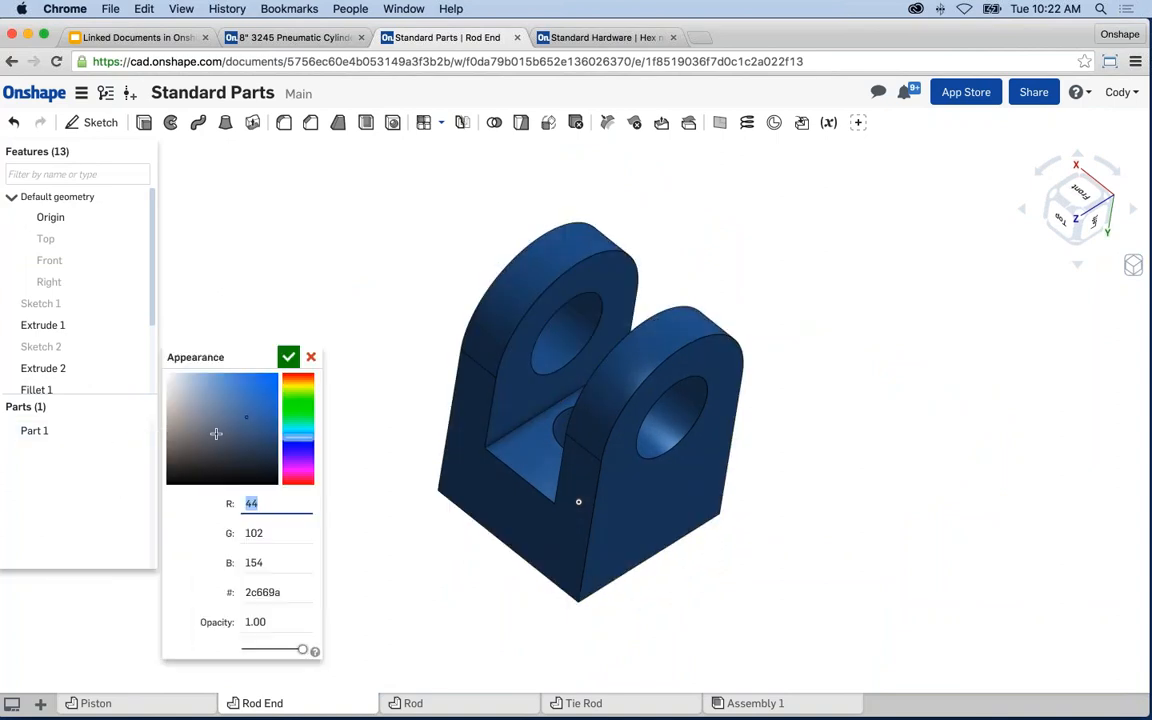
pyautogui.click(178, 408)
pyautogui.click(288, 357)
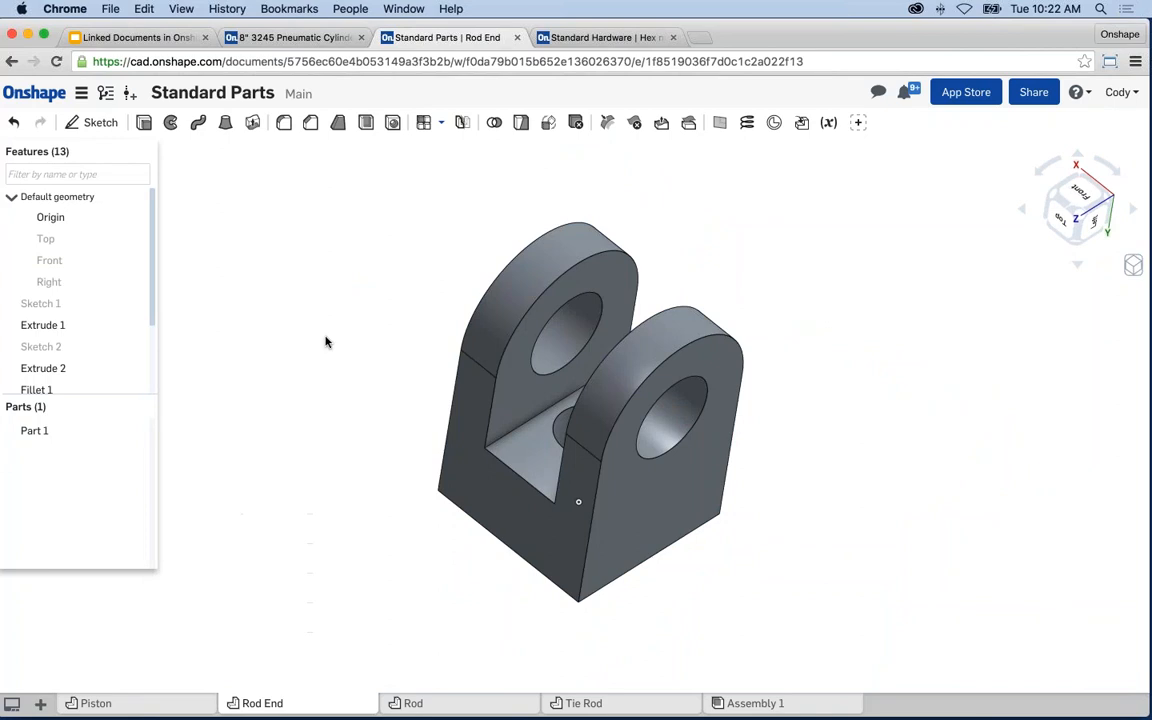
pyautogui.moveTo(522, 376); pyautogui.dragTo(512, 372, button='middle')
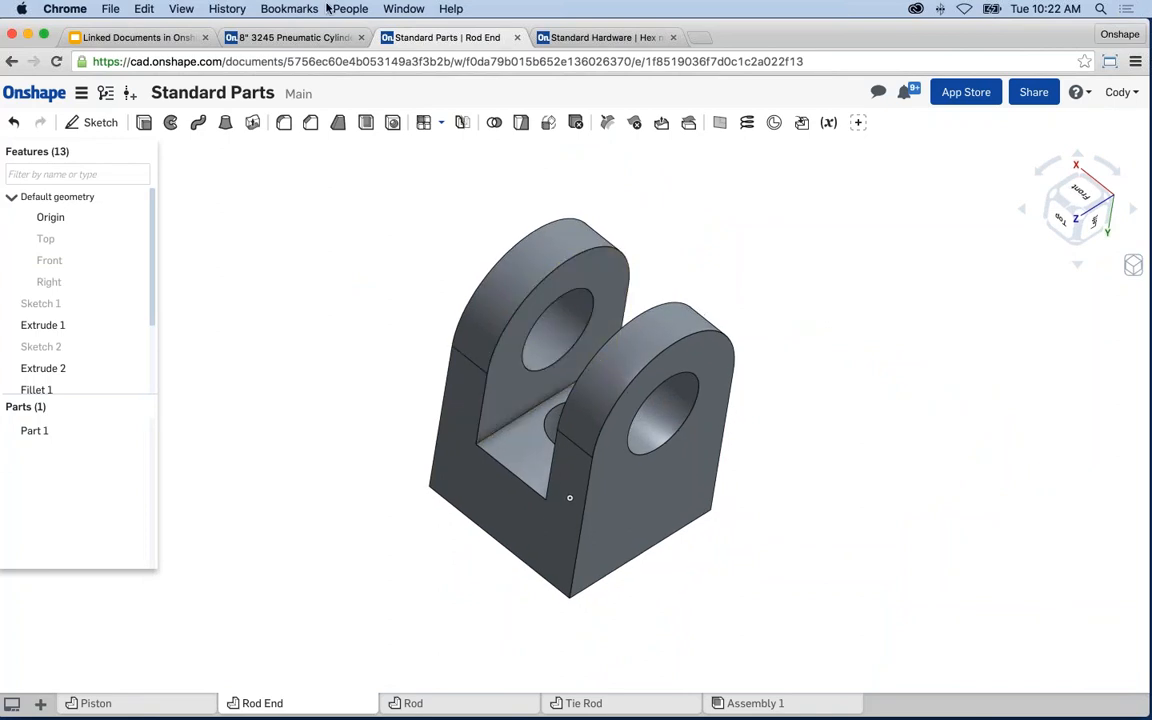
# - Switch to the 8" 3245 Pneumatic Cylinder assembly, measure the rod end's slot between its inner faces, and examine the linked parts
pyautogui.click(328, 38)
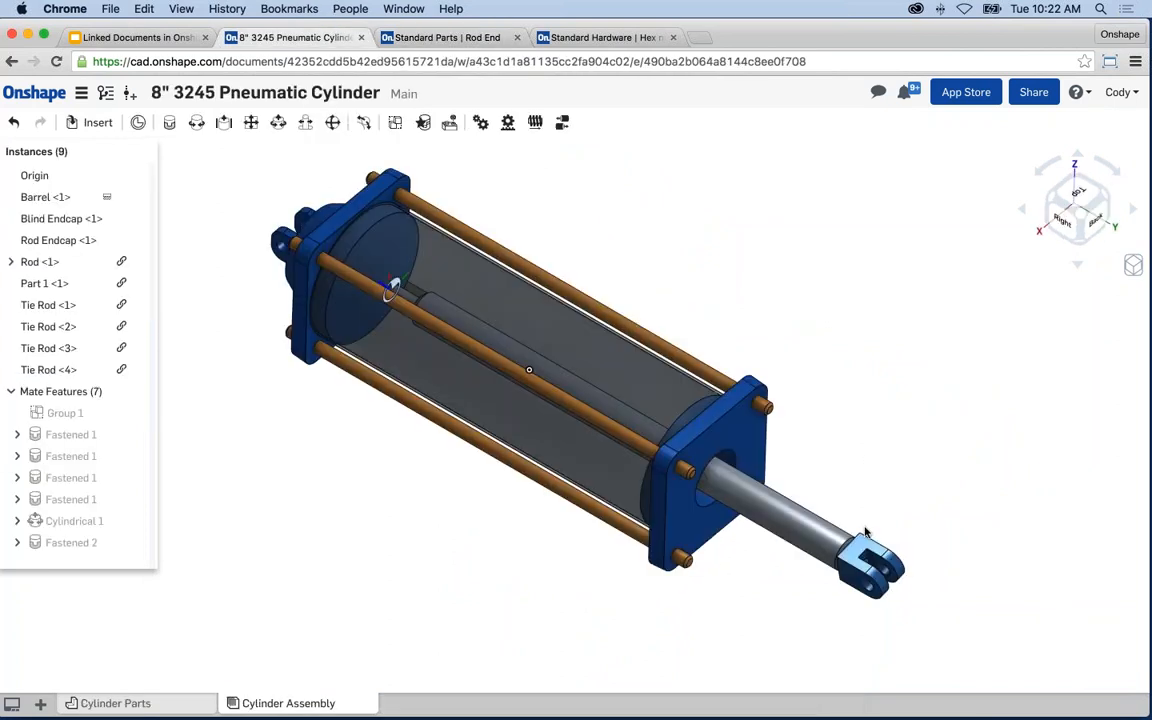
pyautogui.scroll(10, 868, 540)
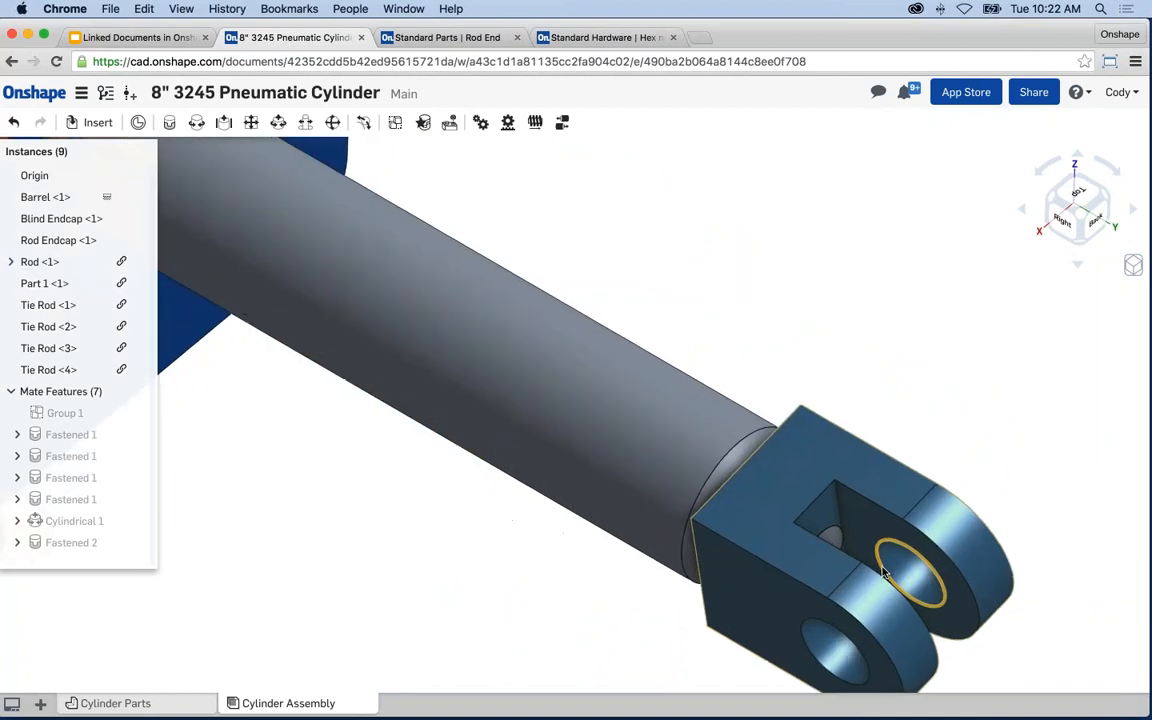
pyautogui.moveTo(882, 573); pyautogui.dragTo(845, 497, button='middle')
pyautogui.moveTo(845, 497); pyautogui.dragTo(857, 442, button='right')
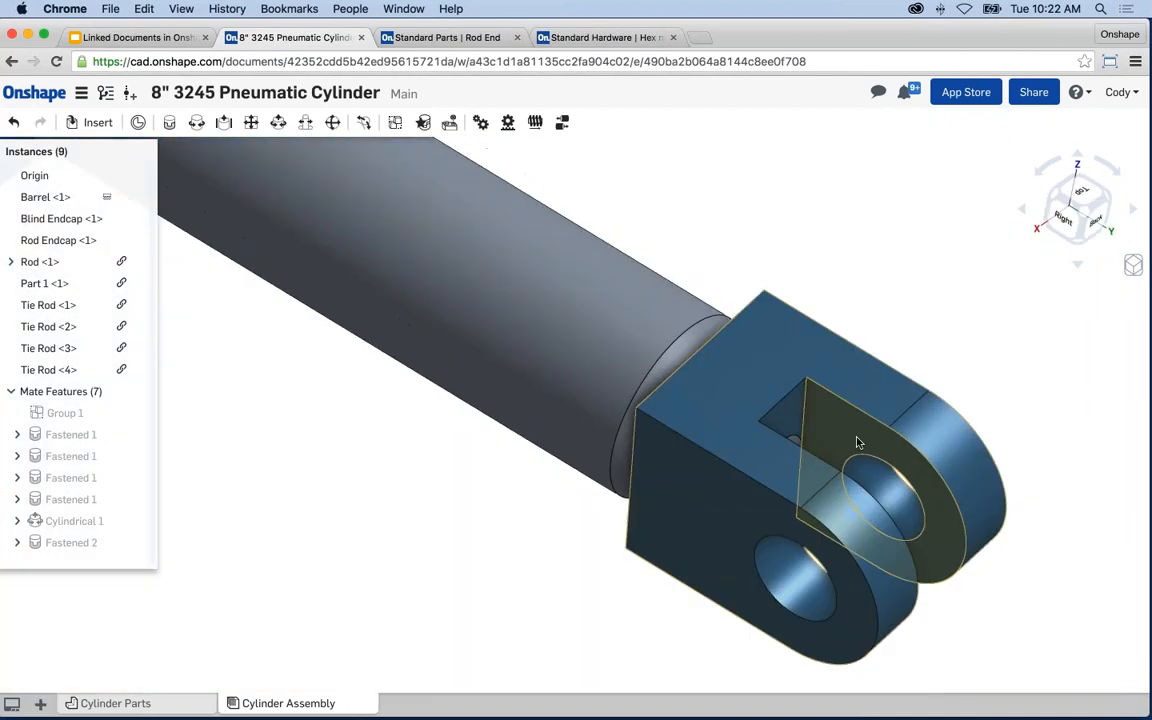
pyautogui.click(857, 437)
pyautogui.moveTo(870, 281); pyautogui.dragTo(740, 285, button='right')
pyautogui.click(522, 405)
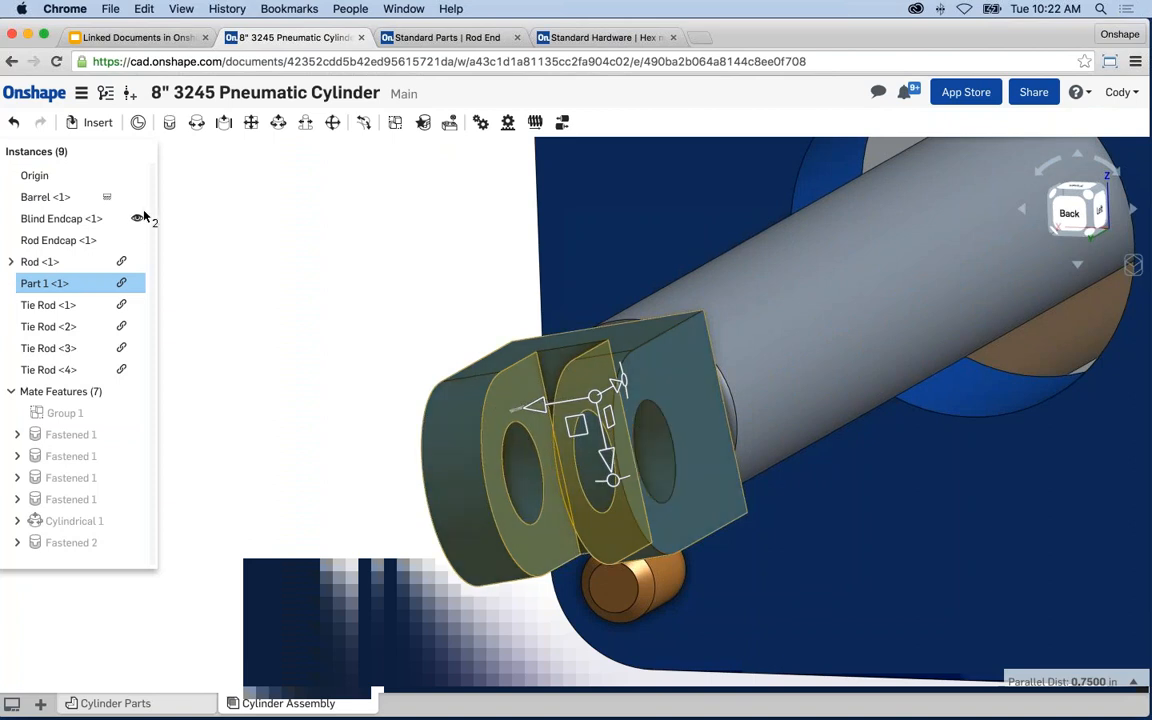
pyautogui.click(190, 246)
pyautogui.scroll(-5, 318, 314)
pyautogui.moveTo(314, 308); pyautogui.dragTo(395, 324, button='right')
pyautogui.scroll(-3, 395, 324)
pyautogui.scroll(4, 470, 343)
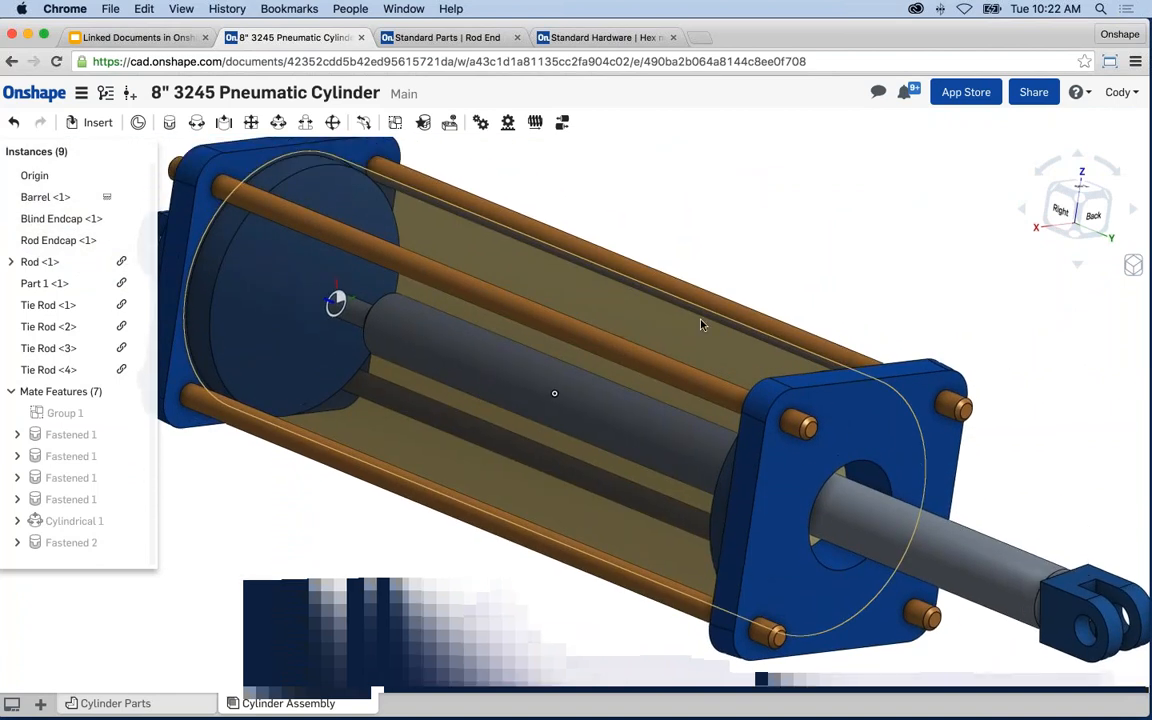
# - Switch to the Standard Parts document and create version V2 from Main
pyautogui.click(450, 38)
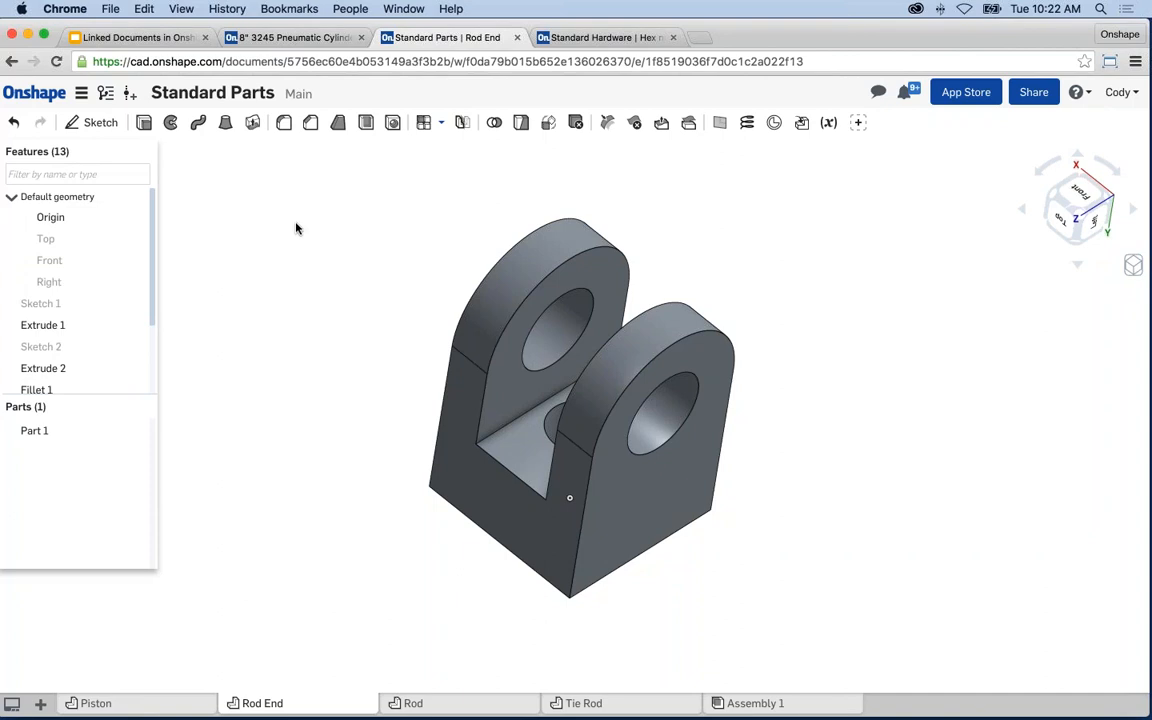
pyautogui.click(130, 95)
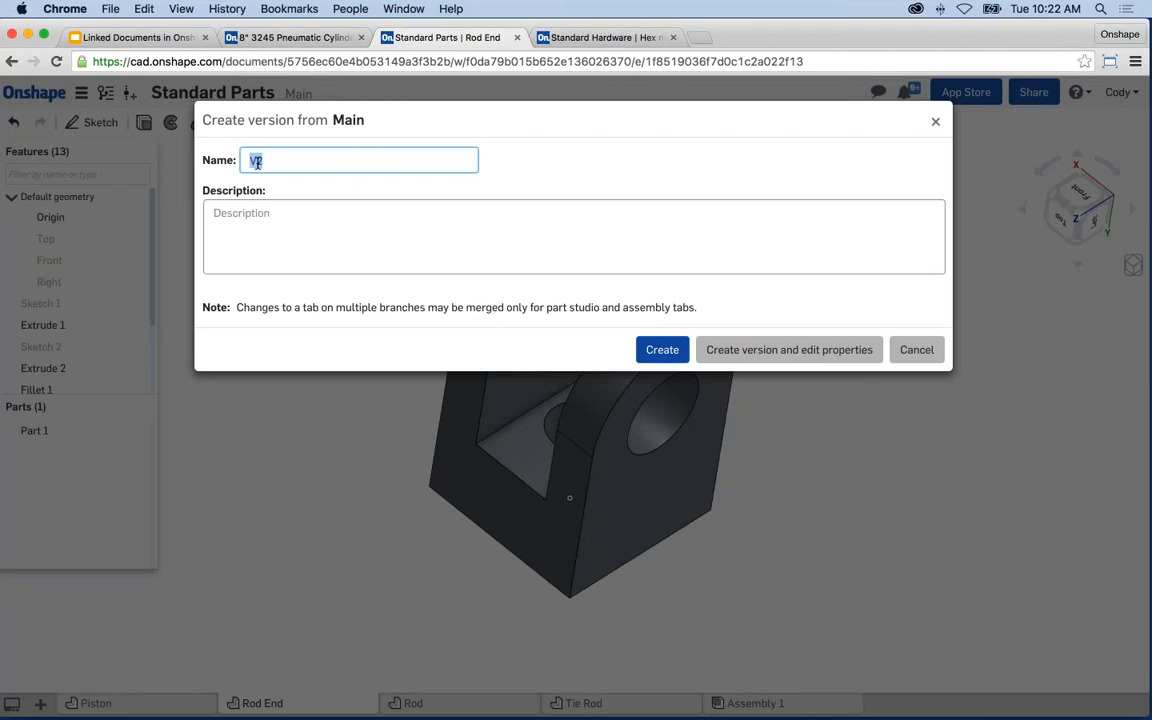
pyautogui.click(663, 350)
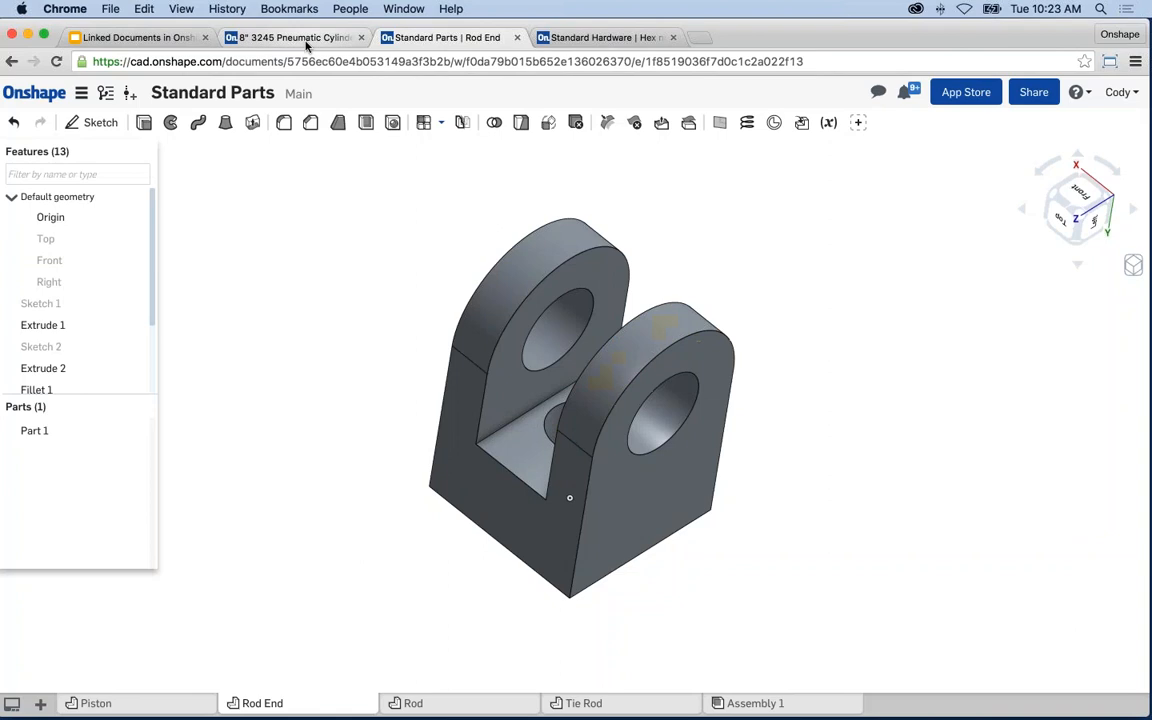
# - Switch to the 8" 3245 Pneumatic Cylinder assembly and examine its linked instances and the linked-document options for Rod <1>
pyautogui.click(306, 42)
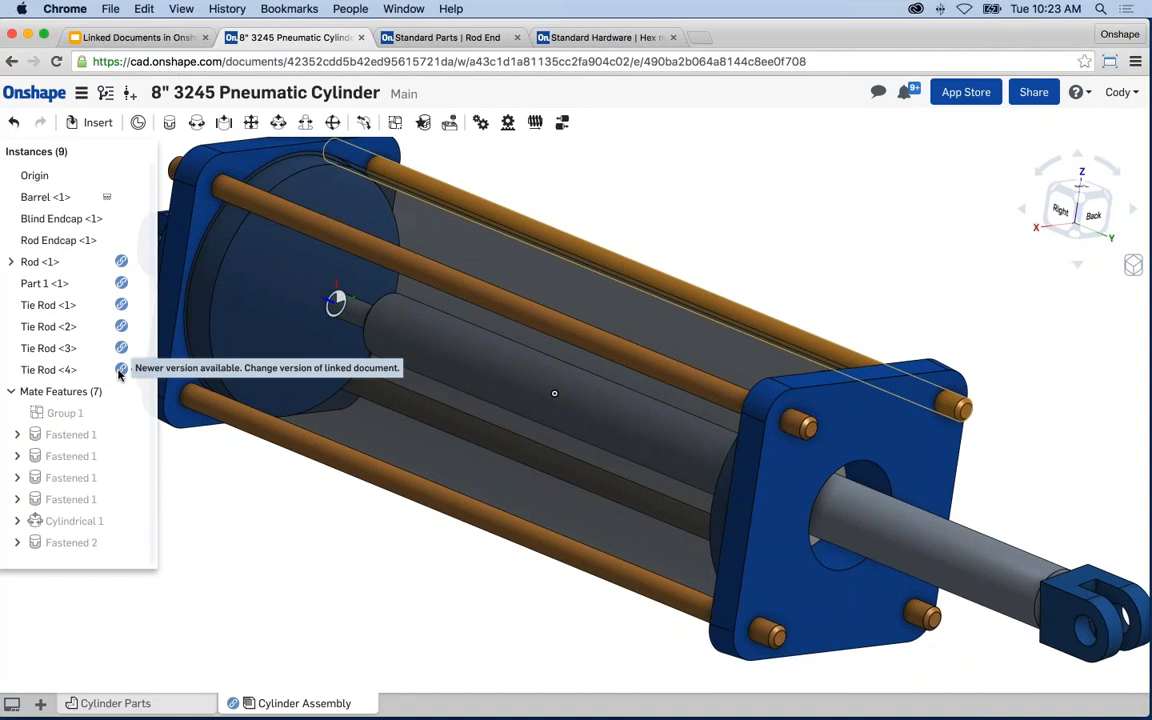
pyautogui.scroll(-1, 283, 491)
pyautogui.moveTo(296, 491); pyautogui.dragTo(331, 493, button='middle')
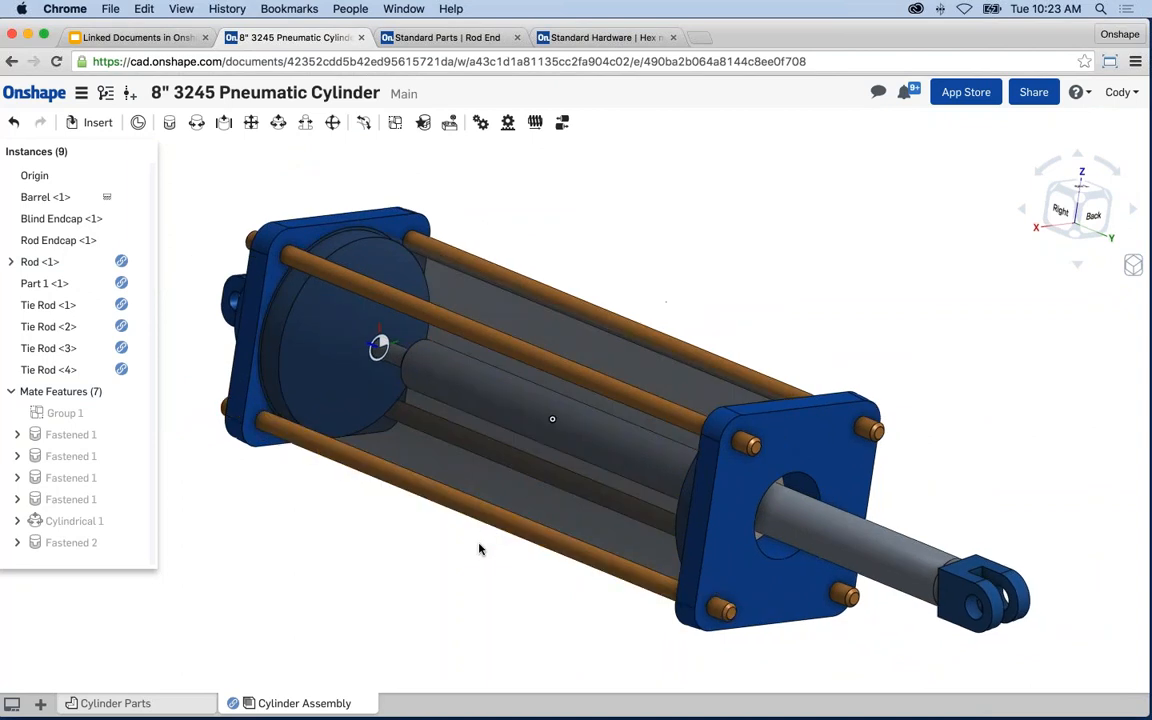
pyautogui.scroll(-1, 478, 544)
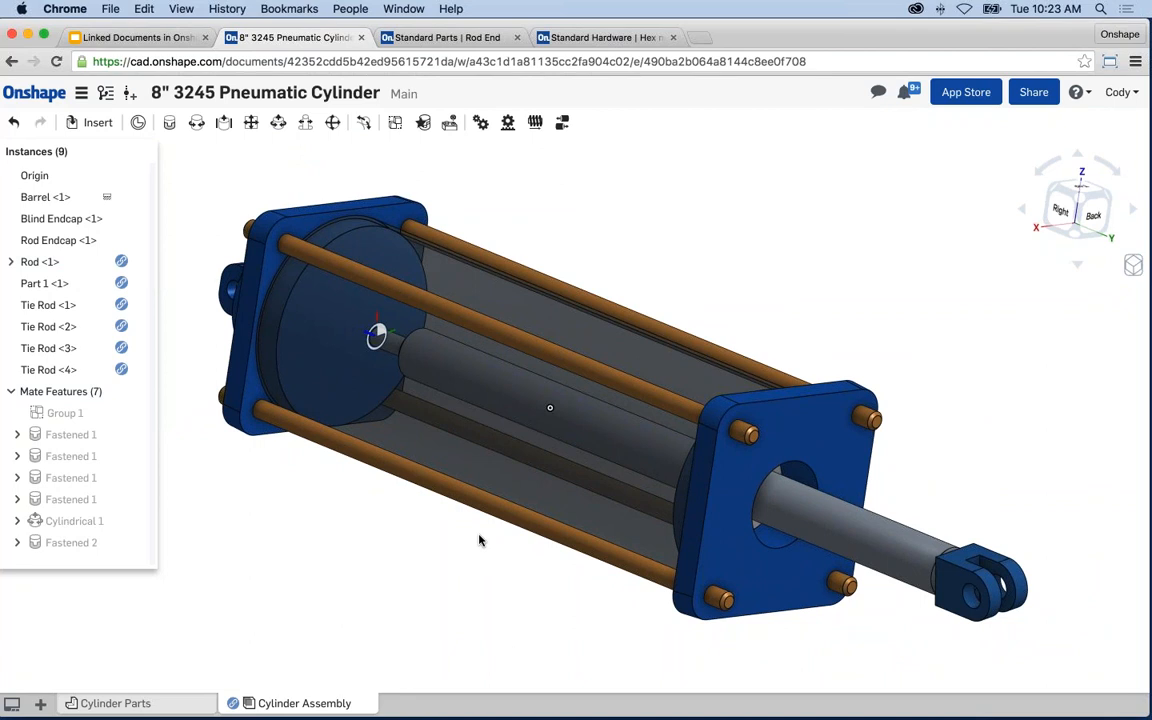
pyautogui.scroll(-2, 940, 503)
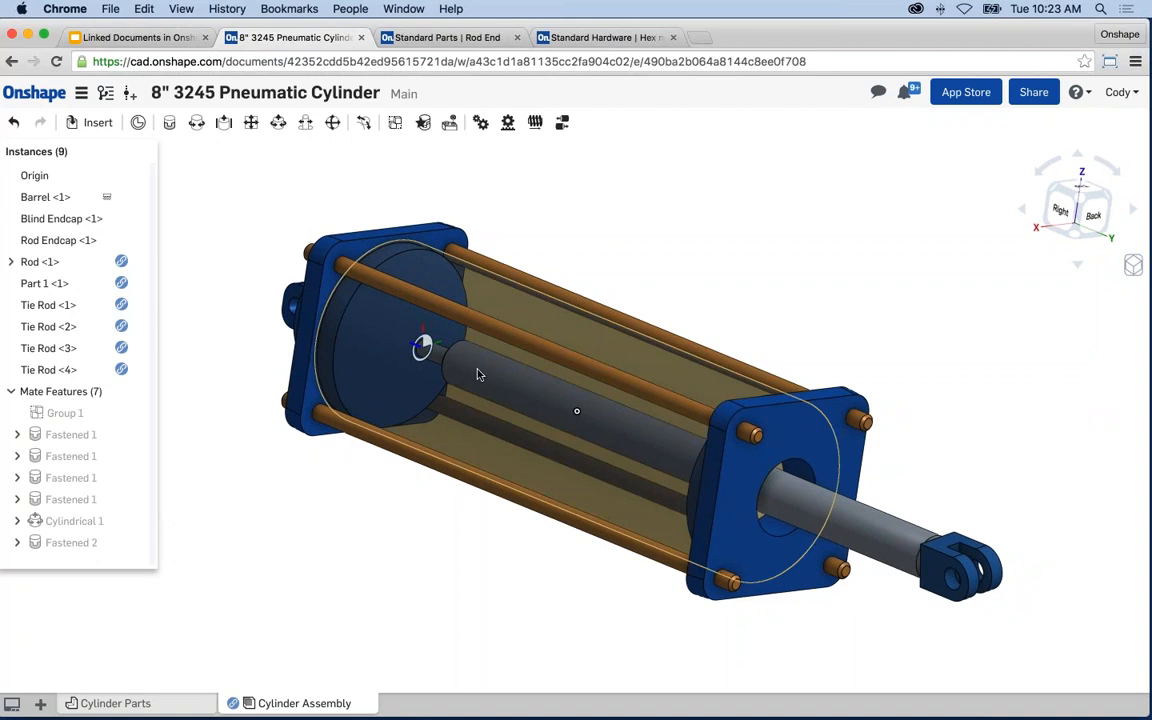
pyautogui.rightClick(83, 263)
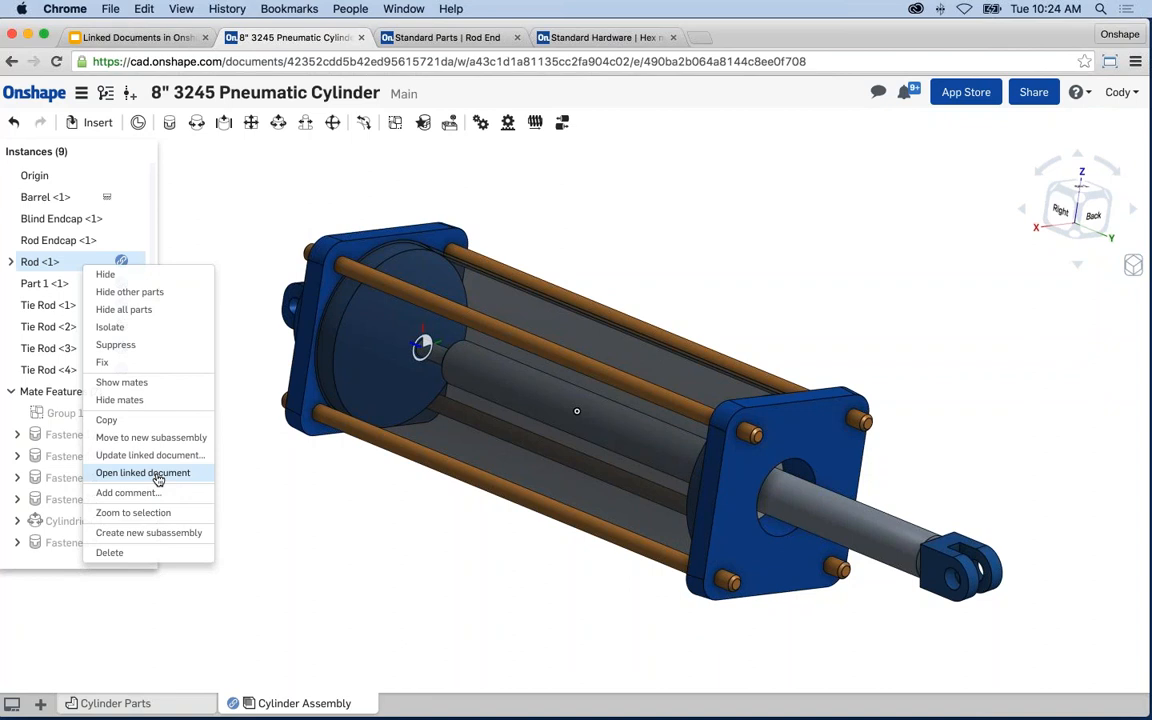
pyautogui.click(240, 190)
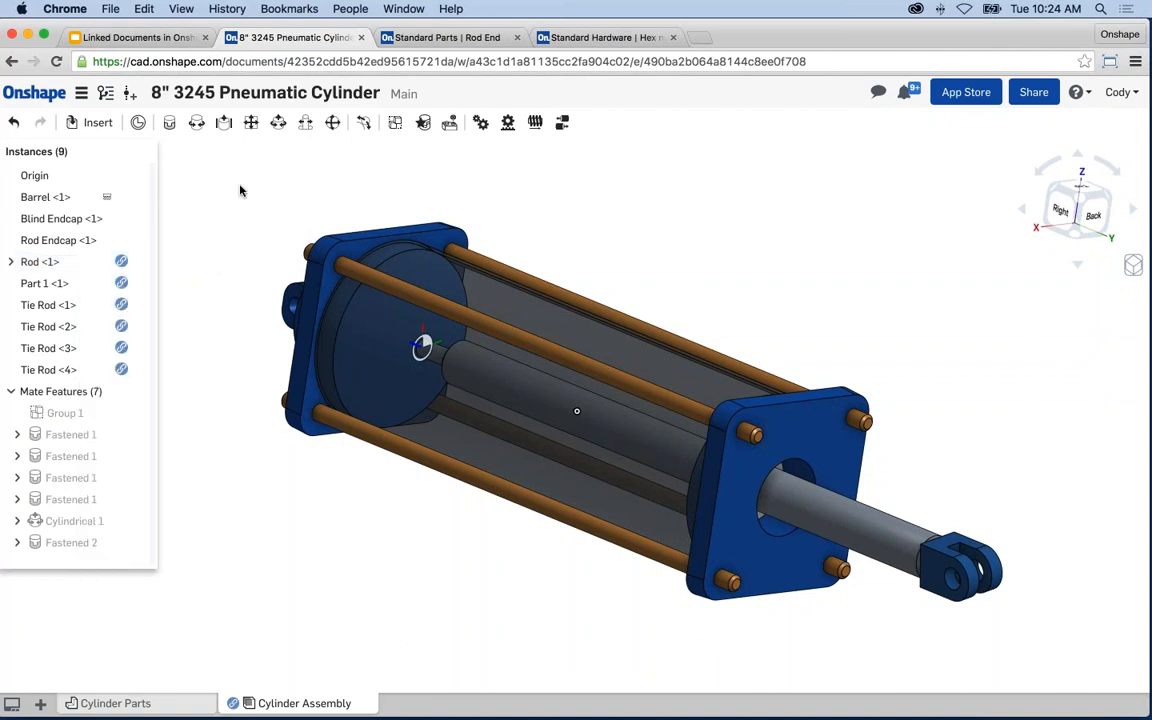
# - Select the linked instances from Rod <1> through Tie Rod <4> and open the linked document update for them
pyautogui.click(76, 262)
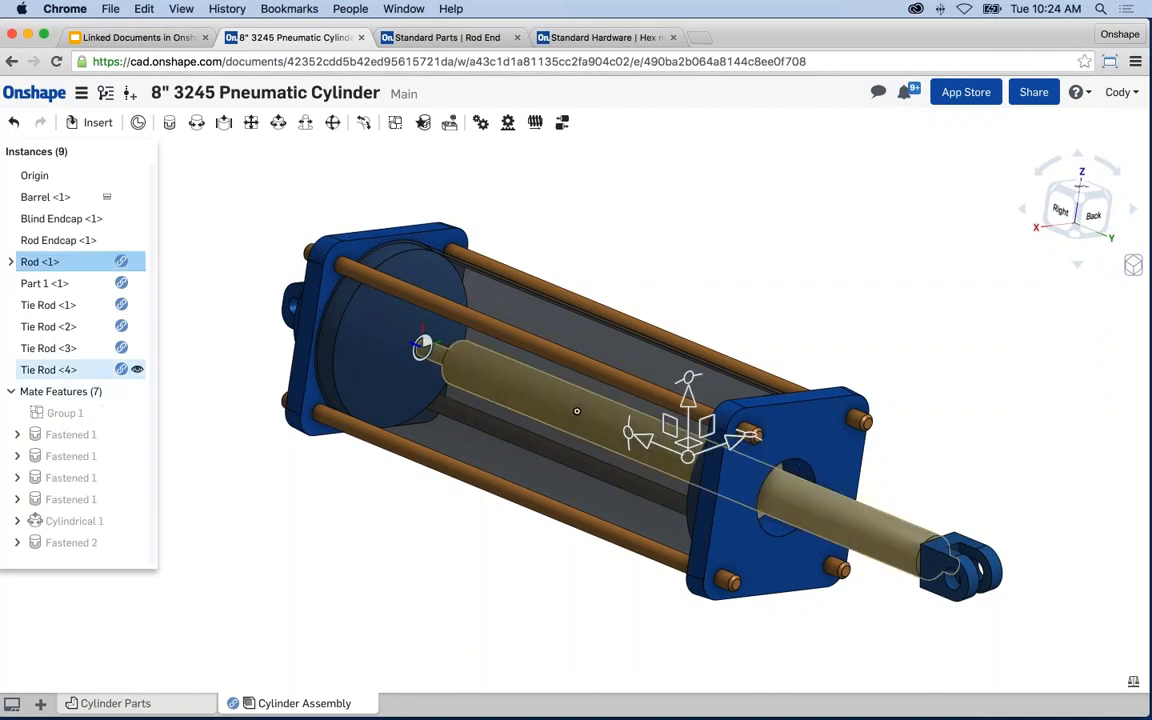
pyautogui.keyDown('shift'); pyautogui.click(60, 370); pyautogui.keyUp('shift')
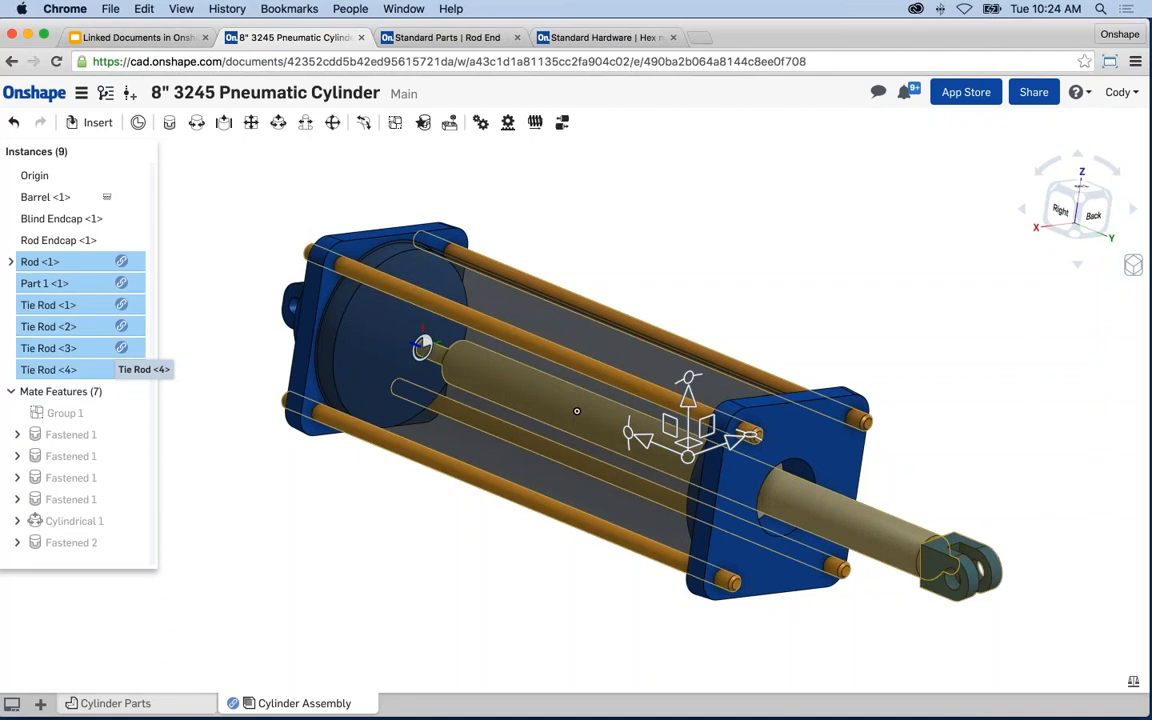
pyautogui.rightClick(73, 291)
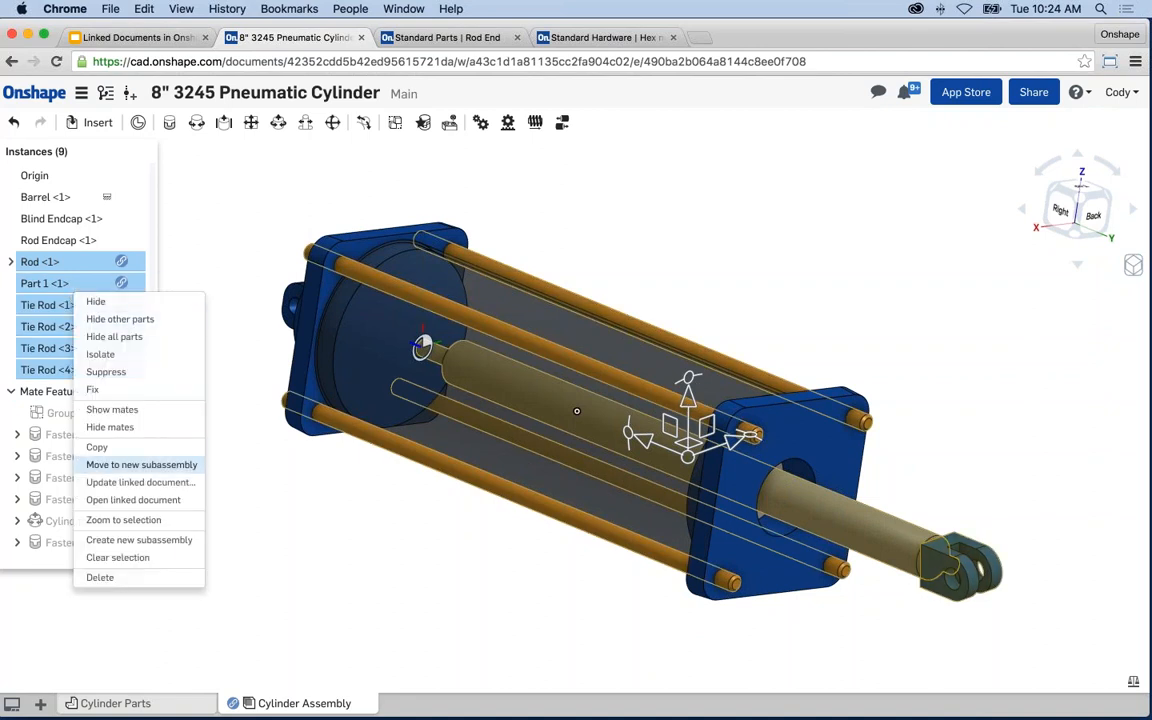
pyautogui.click(167, 484)
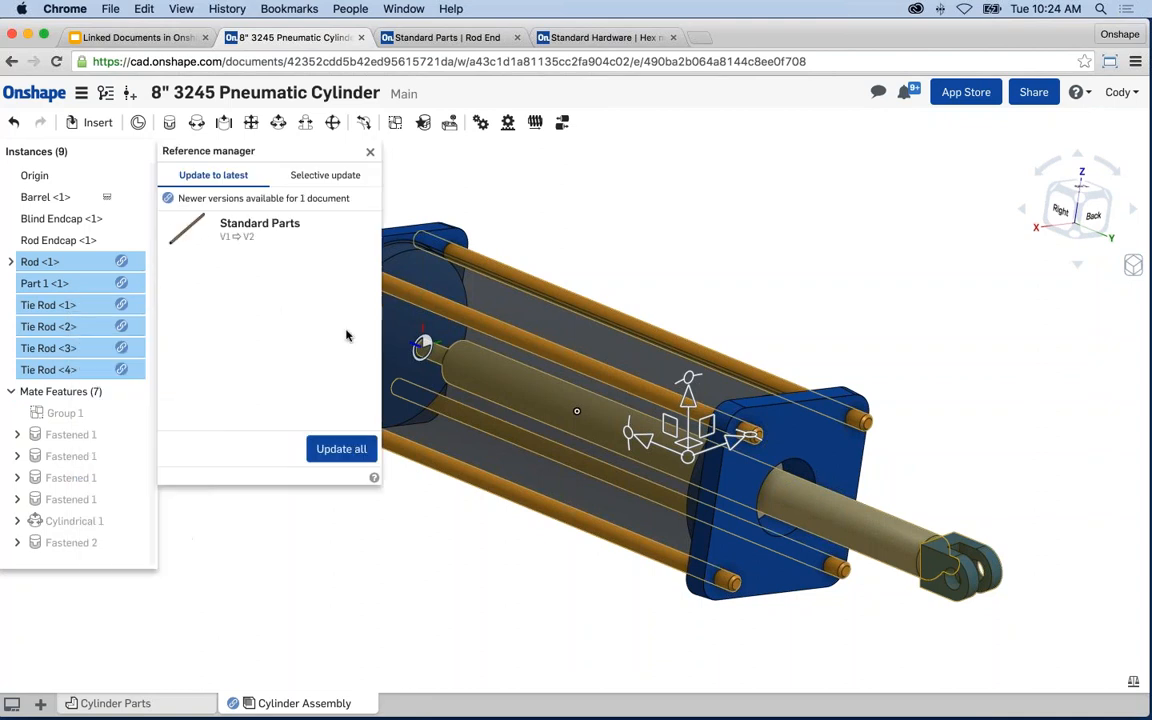
# - Compare the update-to-latest and selective update options, and view the version list of Standard Parts
pyautogui.click(305, 177)
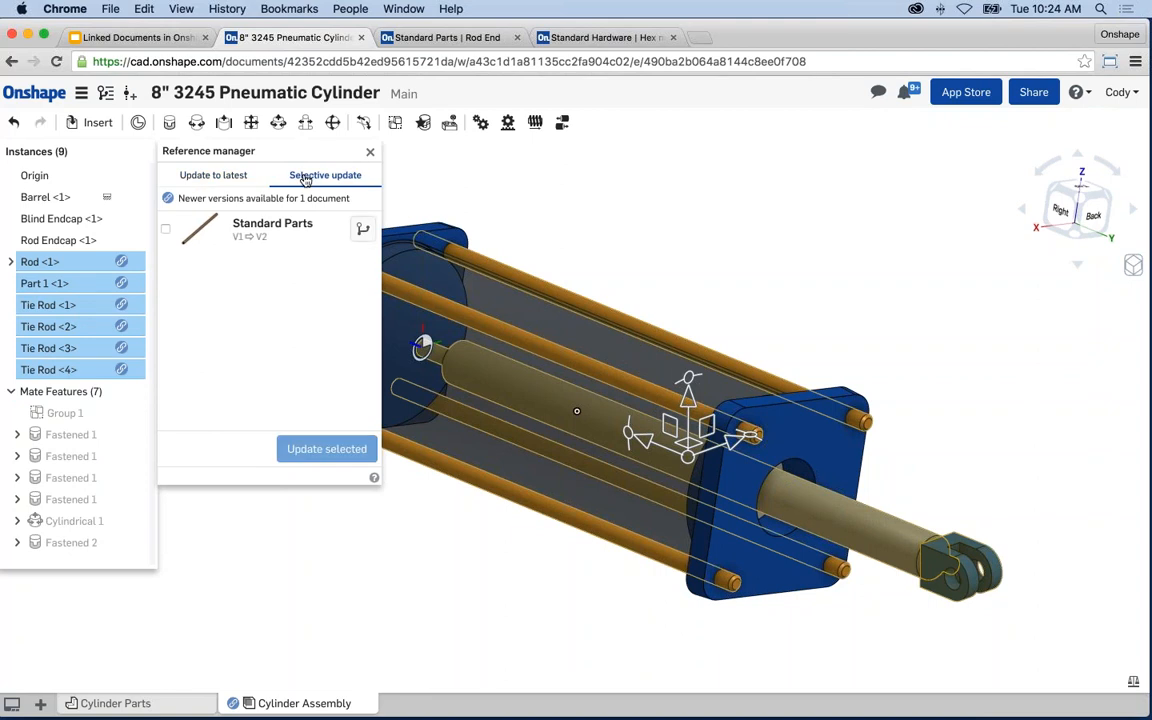
pyautogui.click(238, 181)
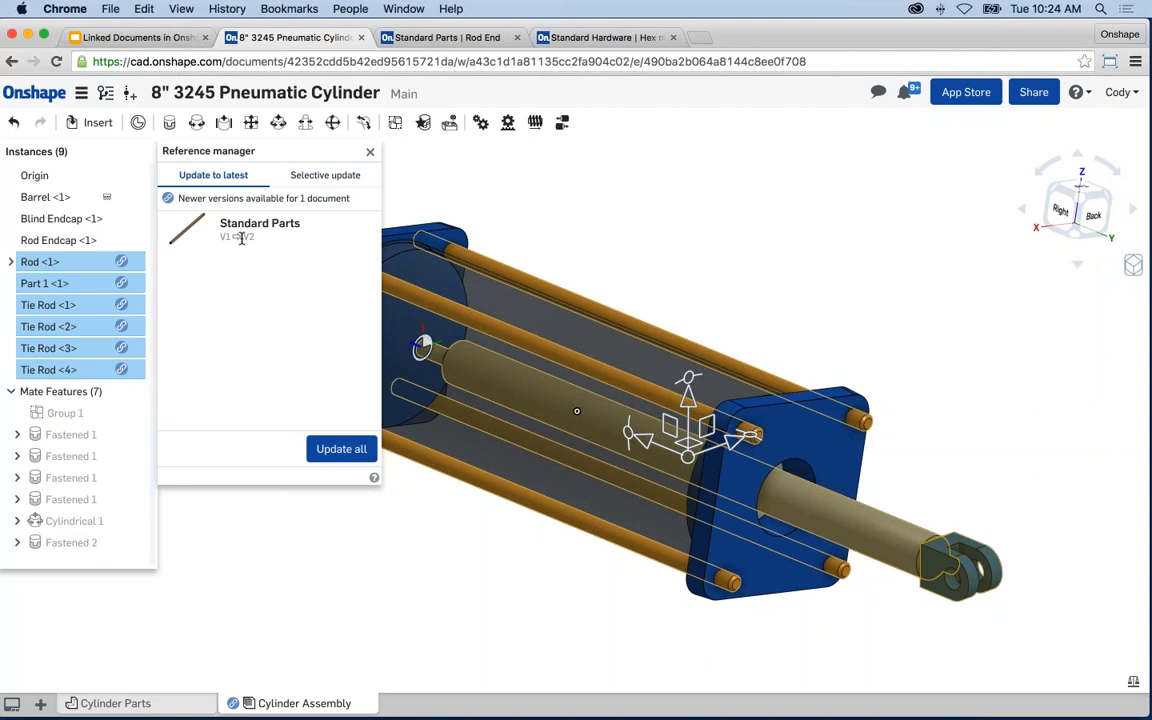
pyautogui.click(311, 175)
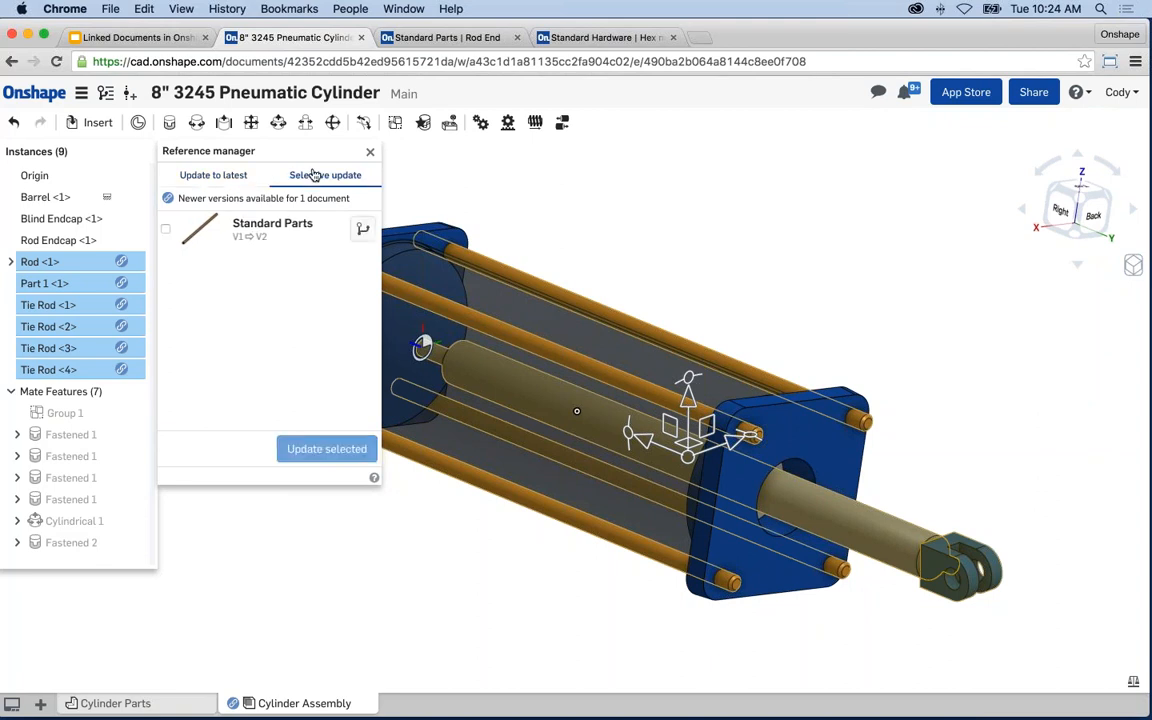
pyautogui.click(330, 226)
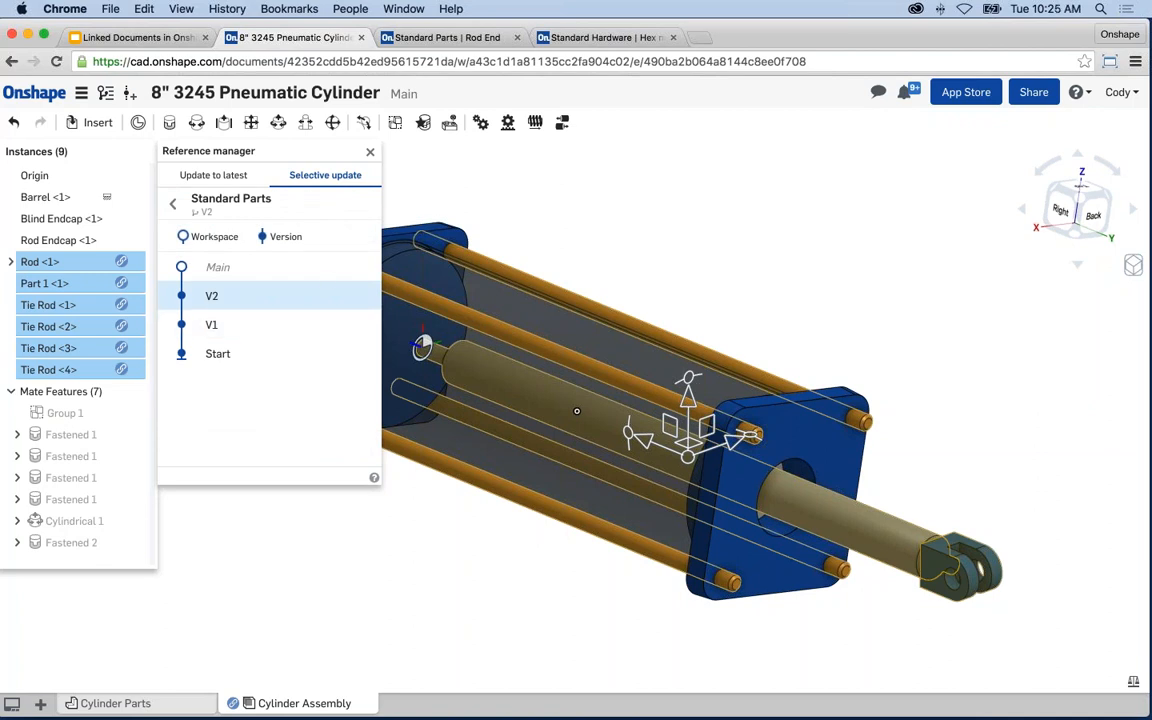
pyautogui.click(172, 203)
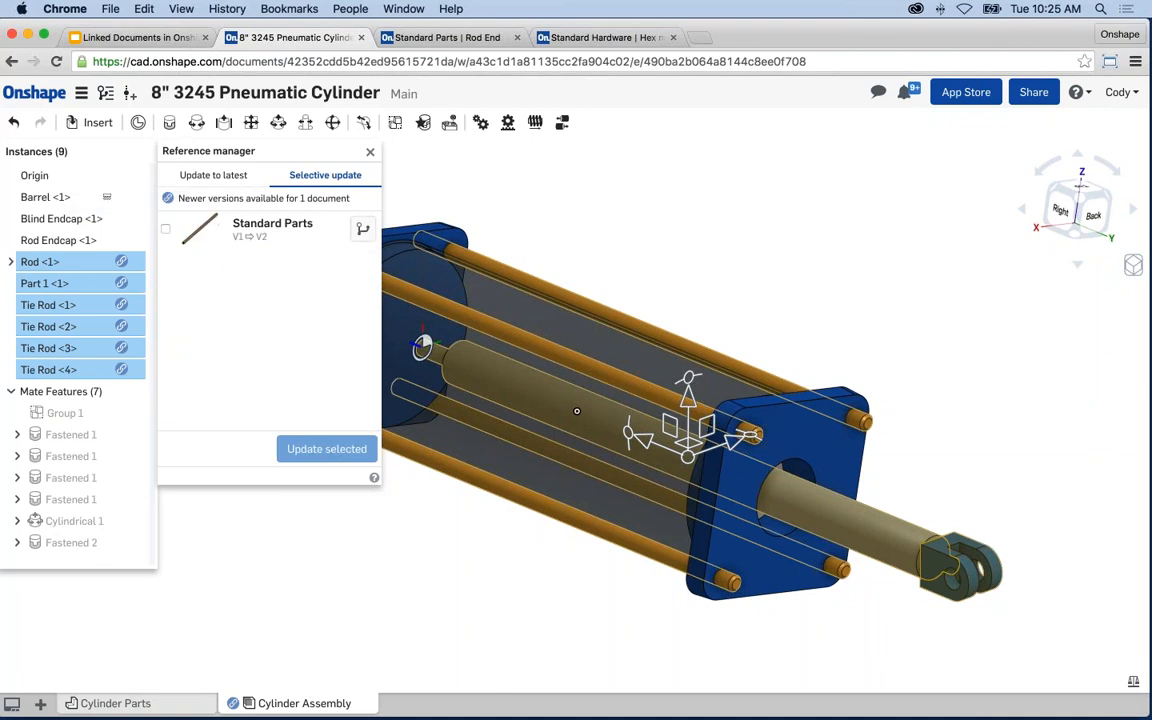
# - Update all Standard Parts references to the latest version, V2, and close the reference manager
pyautogui.click(216, 180)
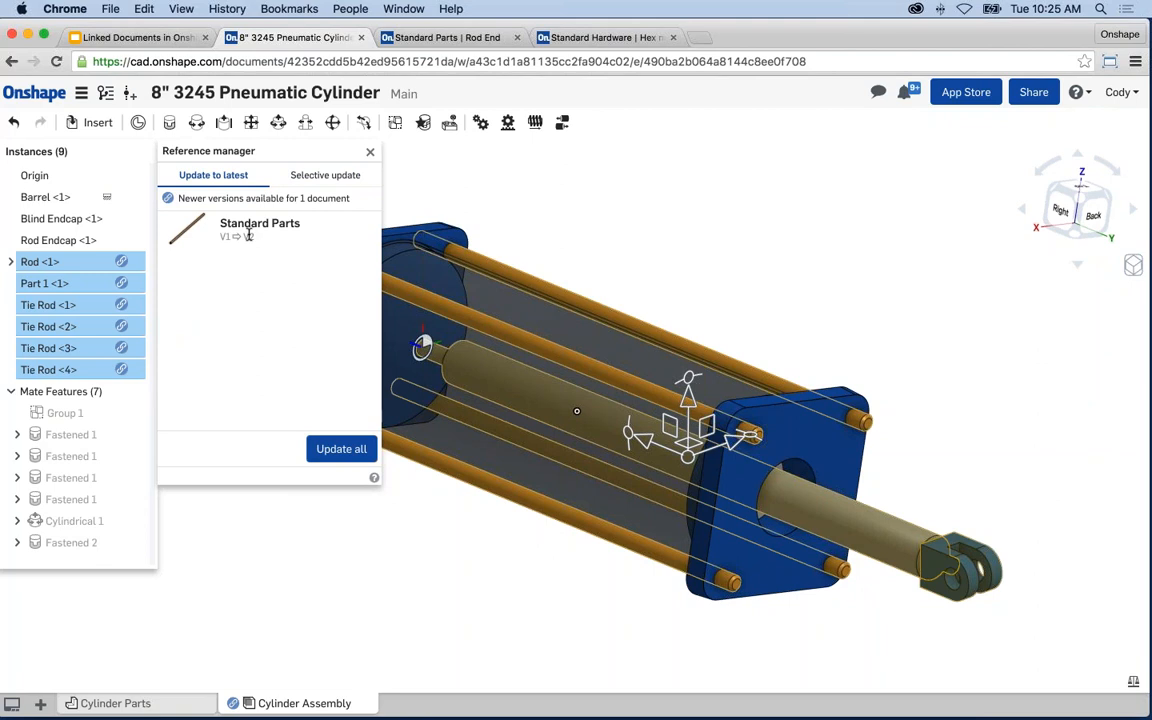
pyautogui.click(341, 448)
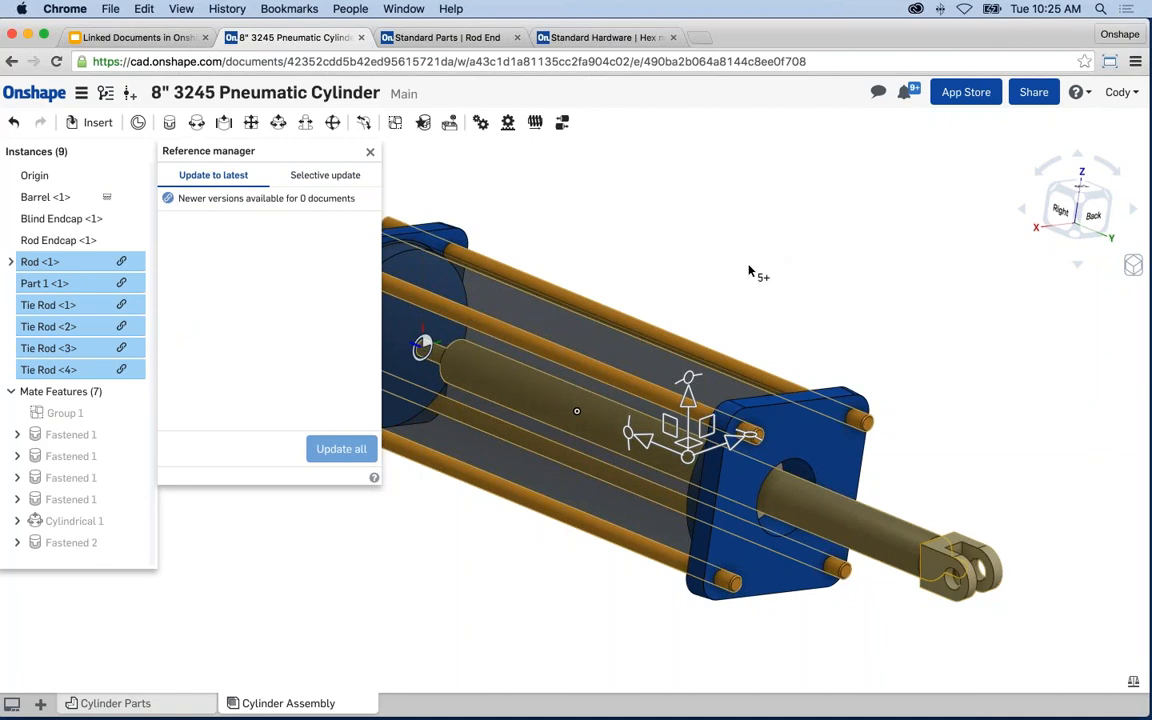
pyautogui.click(370, 151)
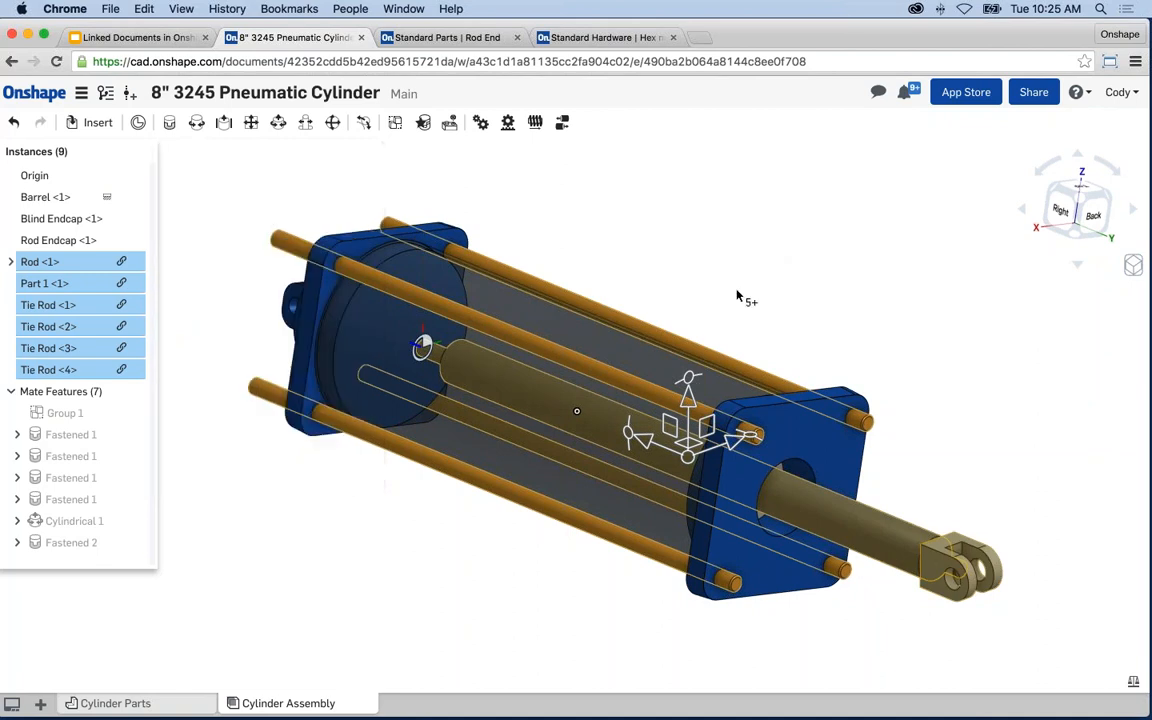
# - Measure the distance between the inner slot faces of the updated rod end, and inspect the whole cylinder assembly
pyautogui.moveTo(737, 296); pyautogui.dragTo(712, 261, button='middle')
pyautogui.click(828, 319)
pyautogui.scroll(6, 955, 550)
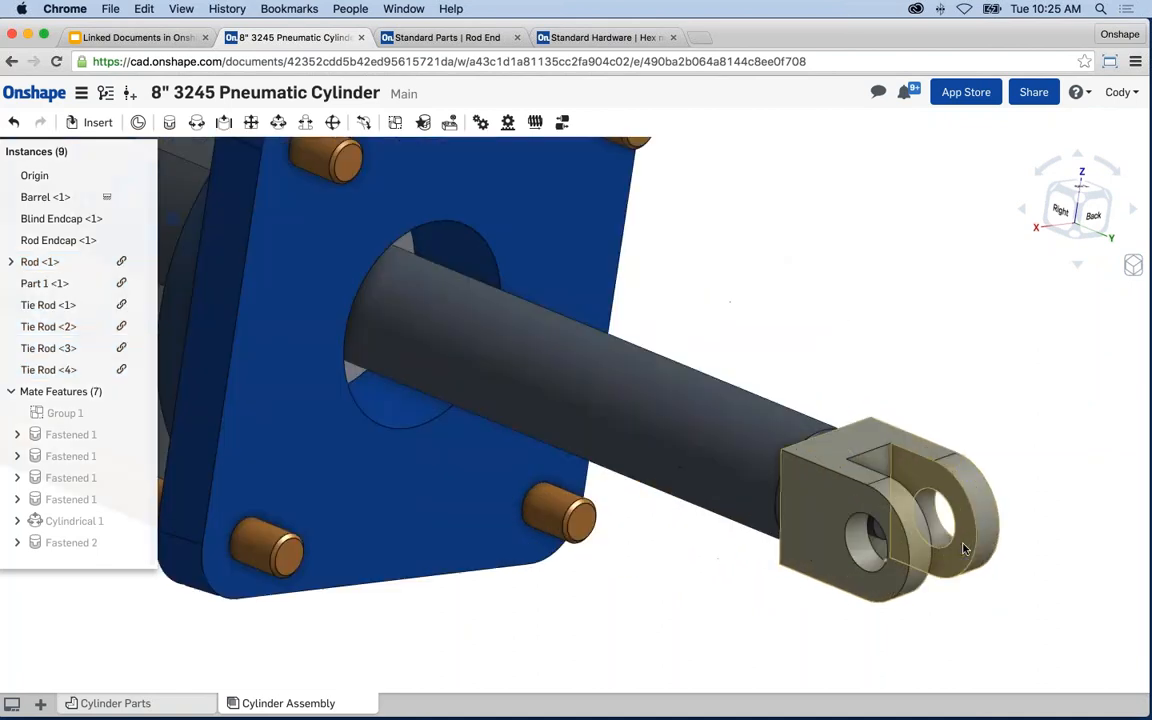
pyautogui.moveTo(929, 550); pyautogui.dragTo(911, 524, button='middle')
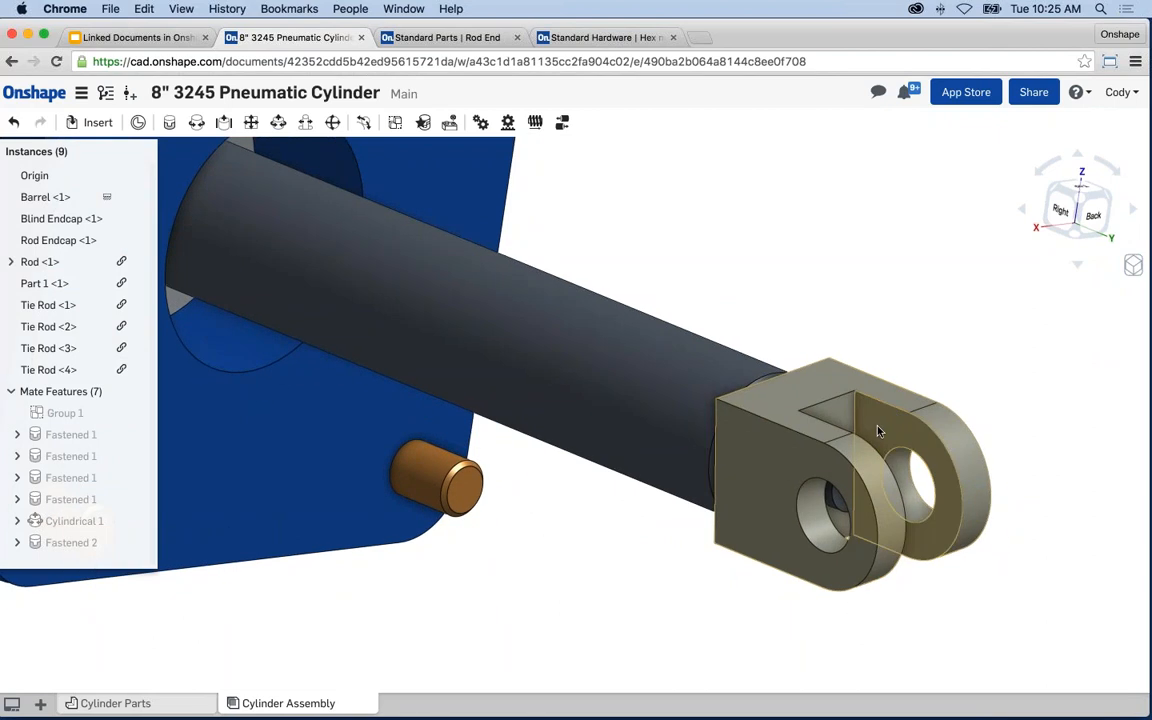
pyautogui.click(878, 430)
pyautogui.moveTo(890, 306); pyautogui.dragTo(797, 298, button='right')
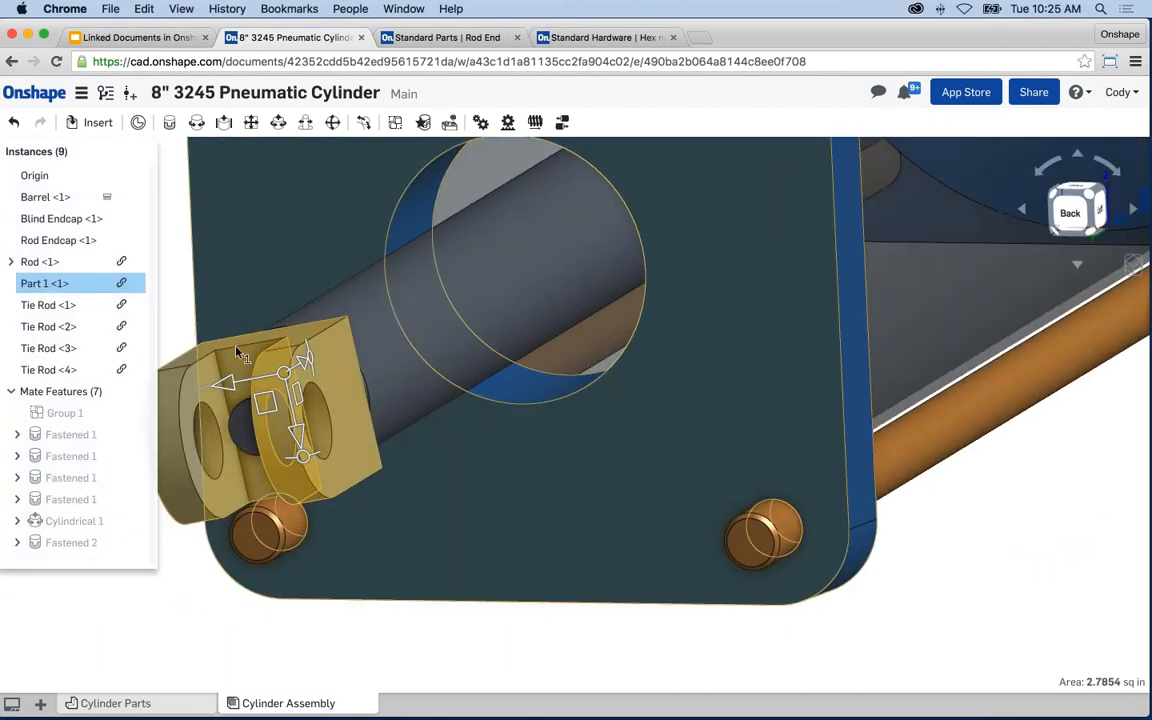
pyautogui.click(181, 332)
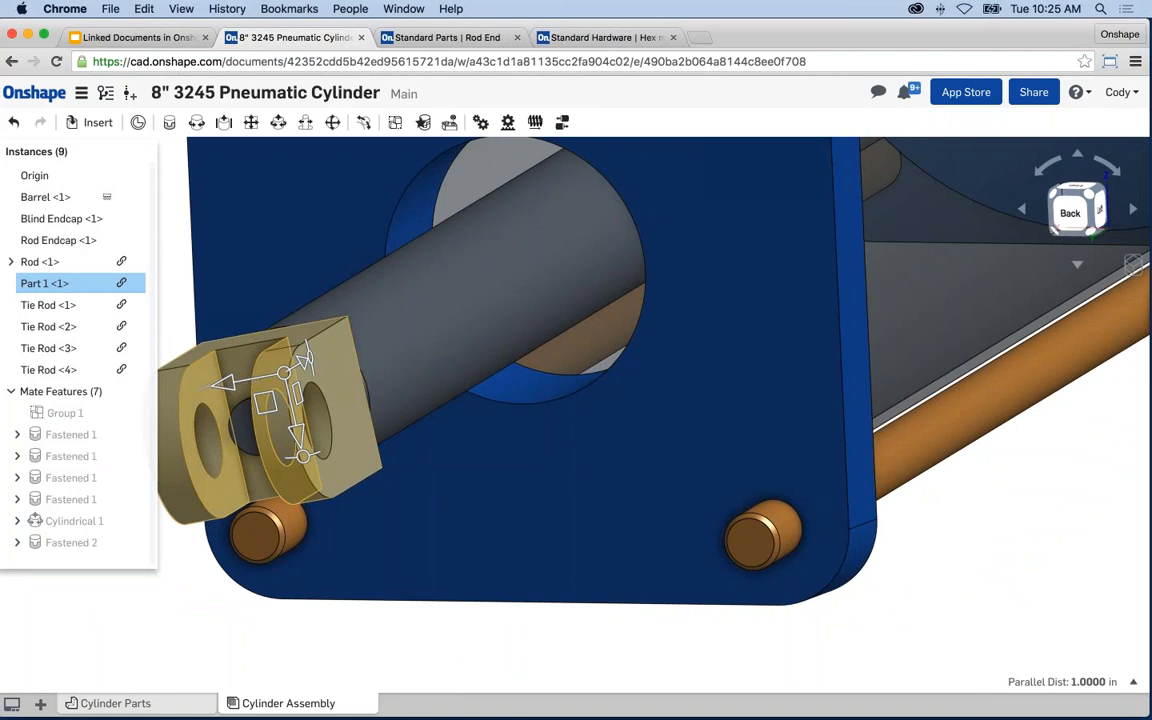
pyautogui.click(1049, 607)
pyautogui.scroll(-4, 1010, 582)
pyautogui.scroll(-1, 991, 560)
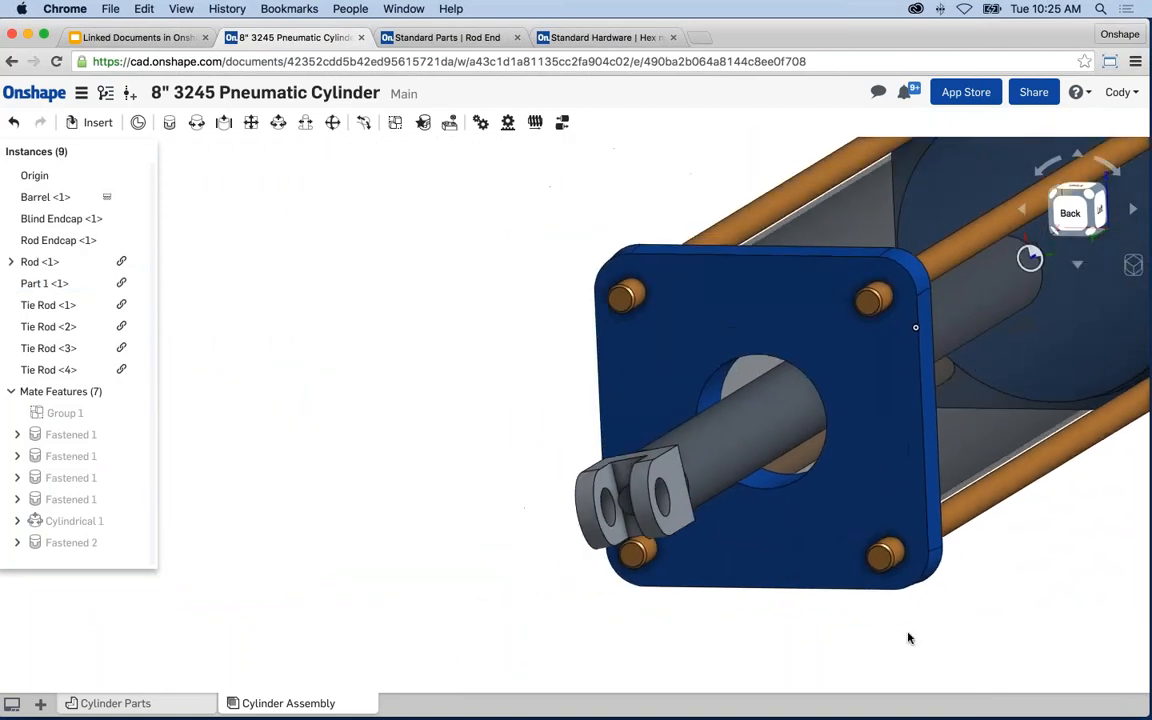
pyautogui.moveTo(902, 640); pyautogui.dragTo(938, 637, button='right')
pyautogui.scroll(-5, 938, 637)
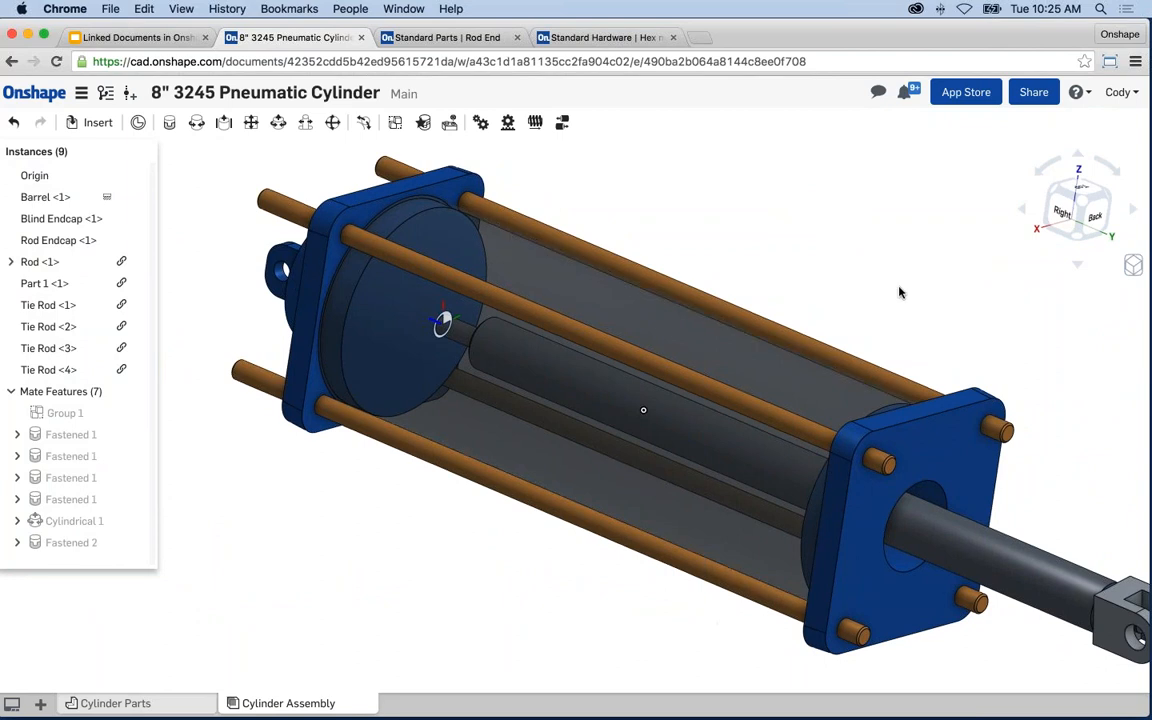
pyautogui.moveTo(897, 292); pyautogui.dragTo(883, 289, button='middle')
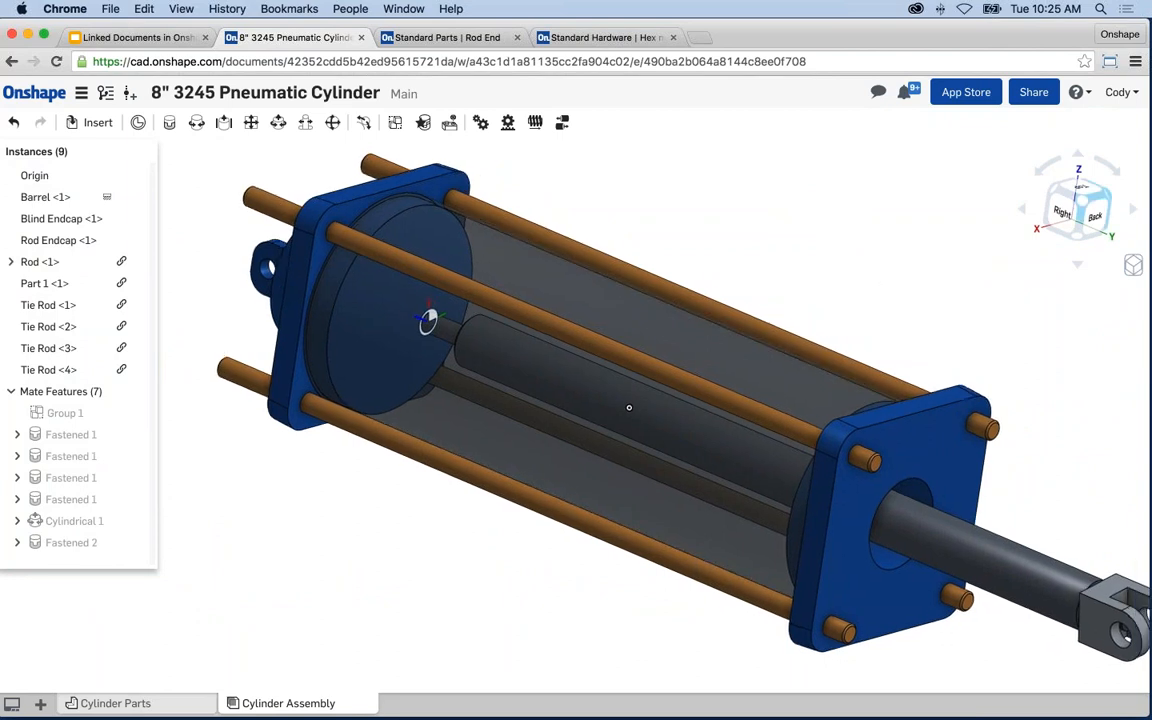
pyautogui.press('super+Tab')
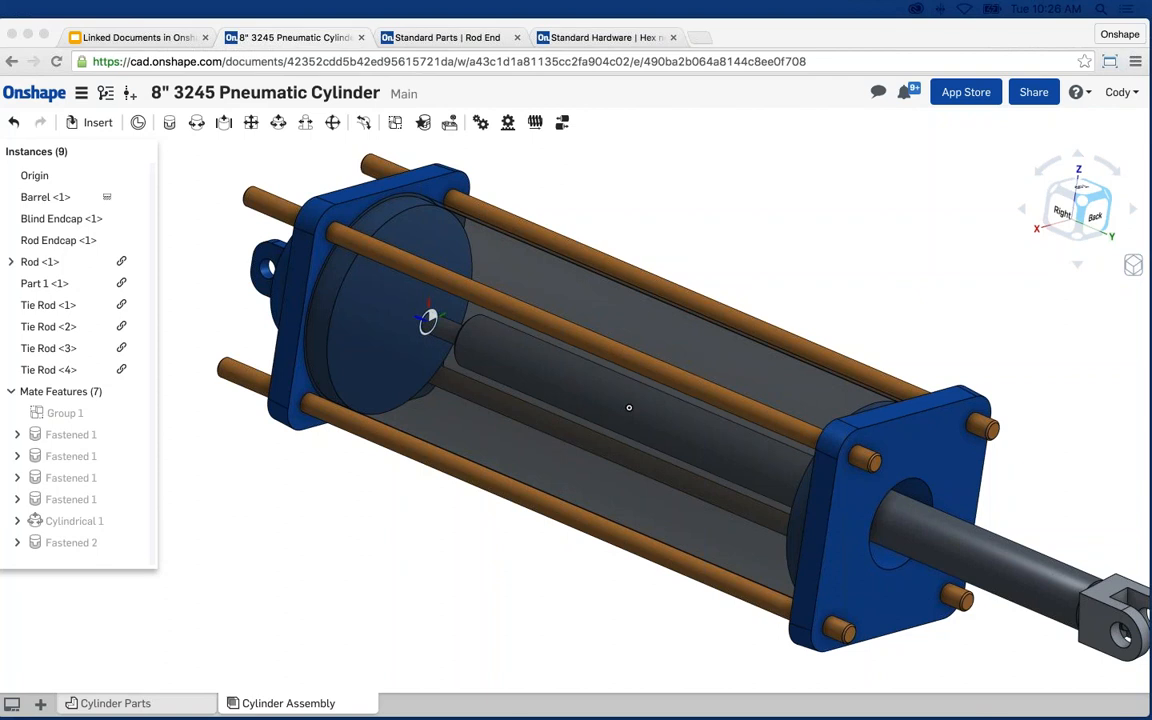
pyautogui.scroll(-1, 836, 298)
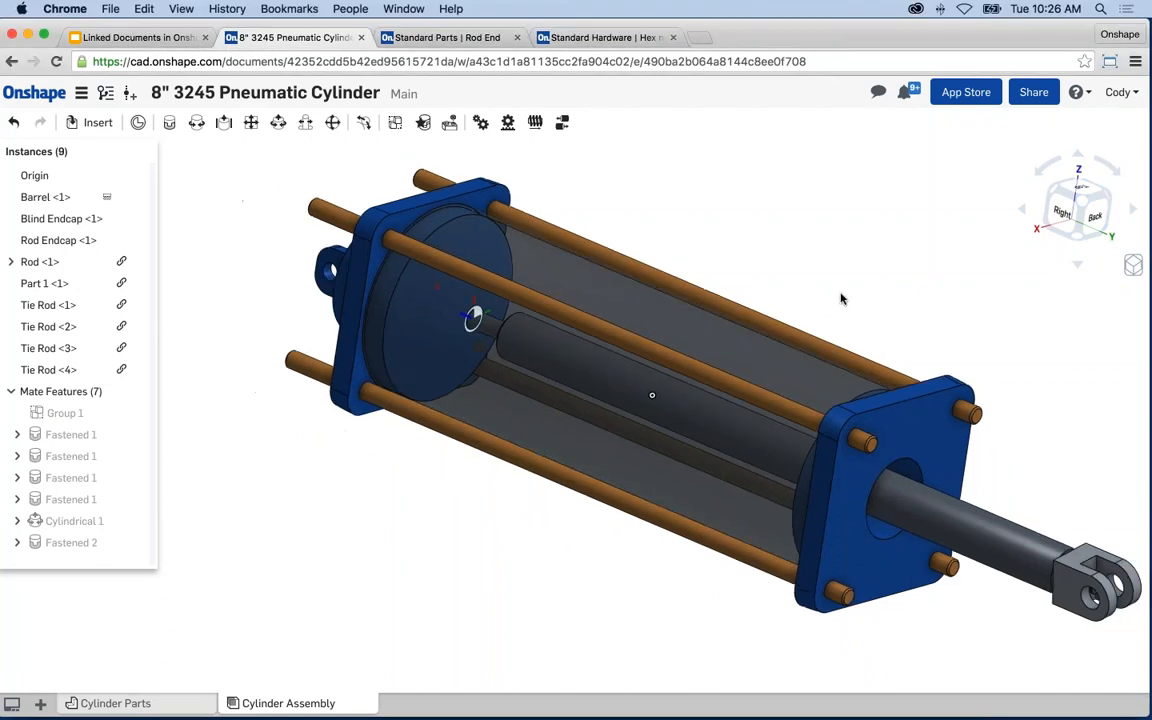
pyautogui.moveTo(844, 283); pyautogui.dragTo(802, 271, button='middle')
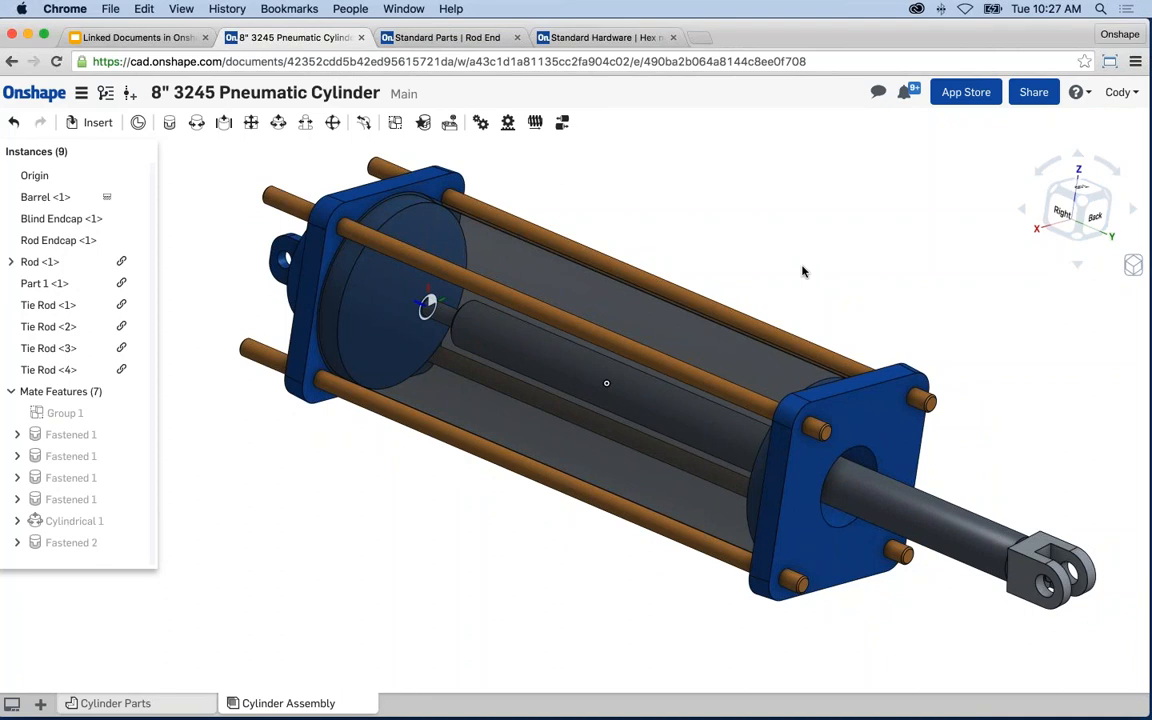
pyautogui.click(138, 122)
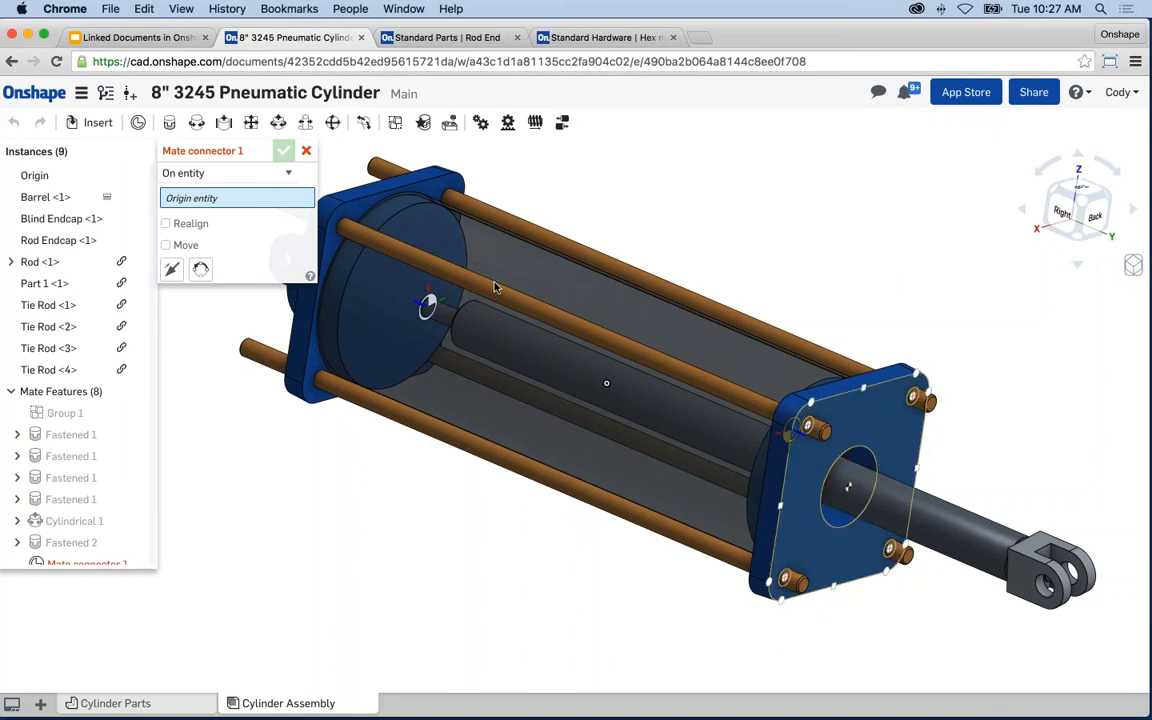
pyautogui.click(306, 150)
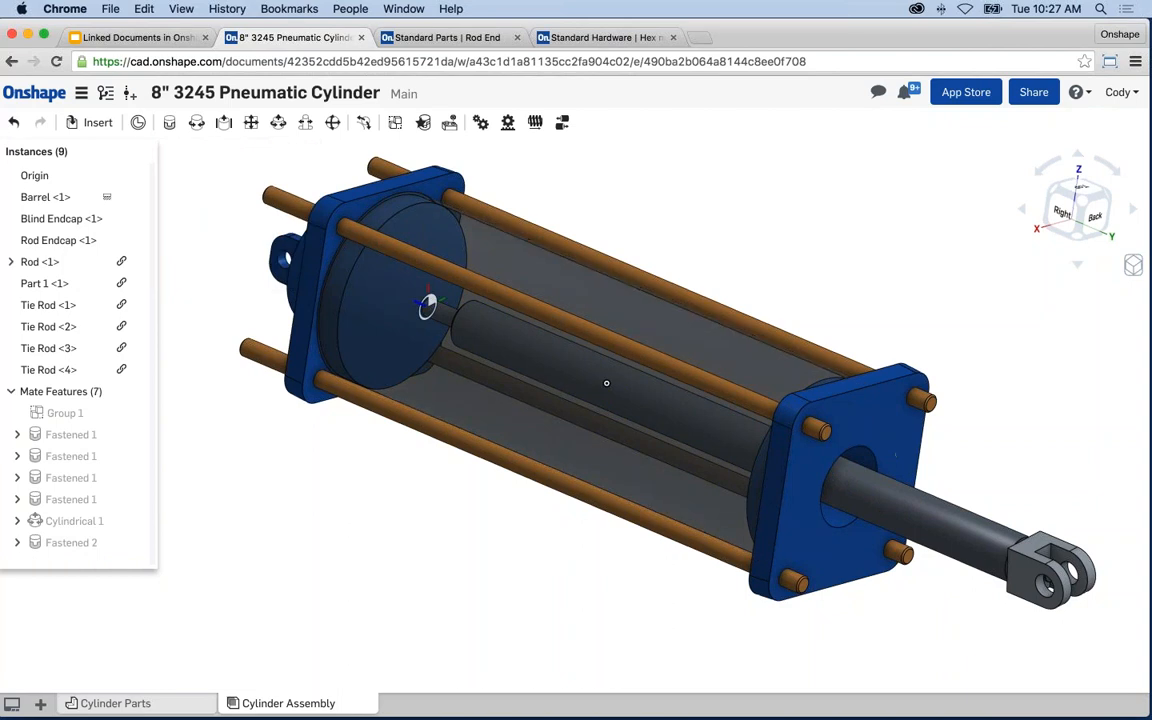
pyautogui.press('super+Tab')
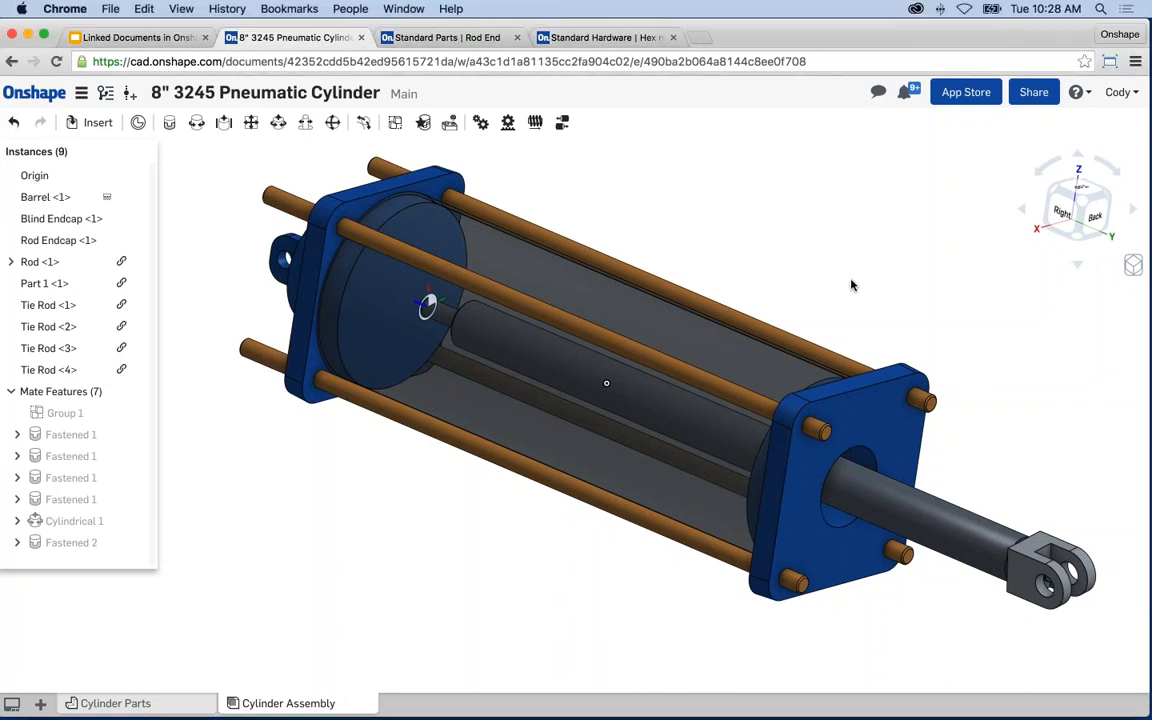
pyautogui.scroll(-2, 854, 283)
pyautogui.moveTo(858, 286); pyautogui.dragTo(835, 295, button='middle')
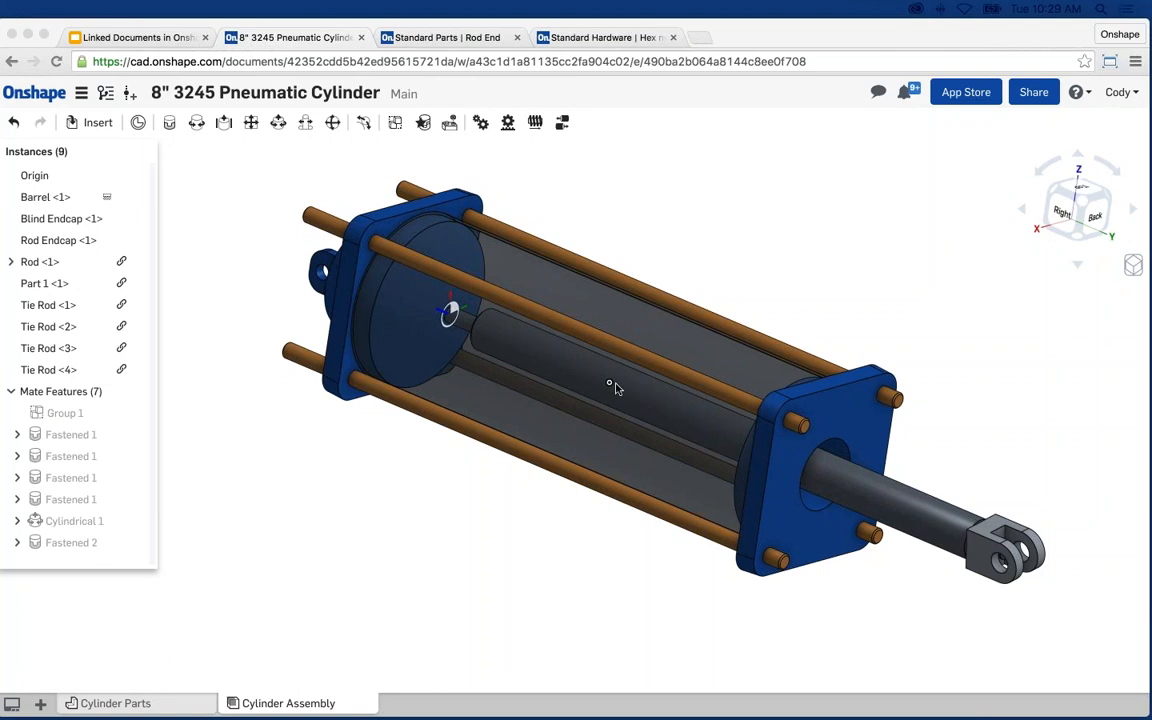
# - Open the assembly document's versions and history, and review the expanded list of changes in Main
pyautogui.click(105, 92)
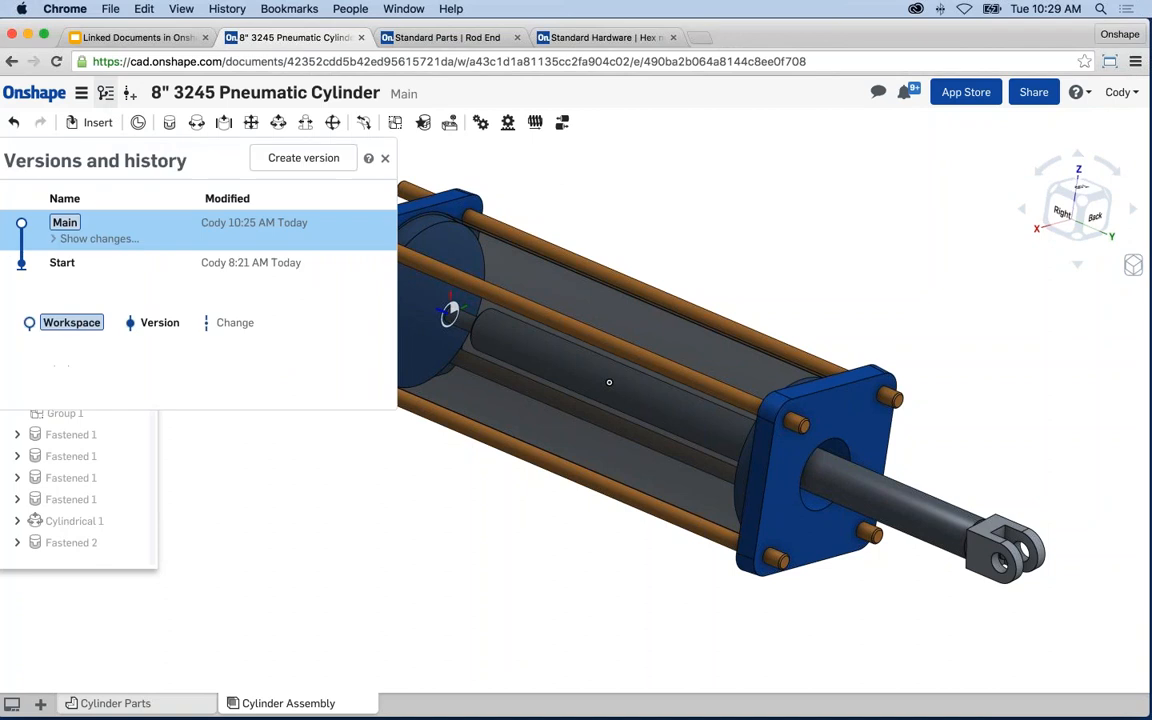
pyautogui.click(112, 237)
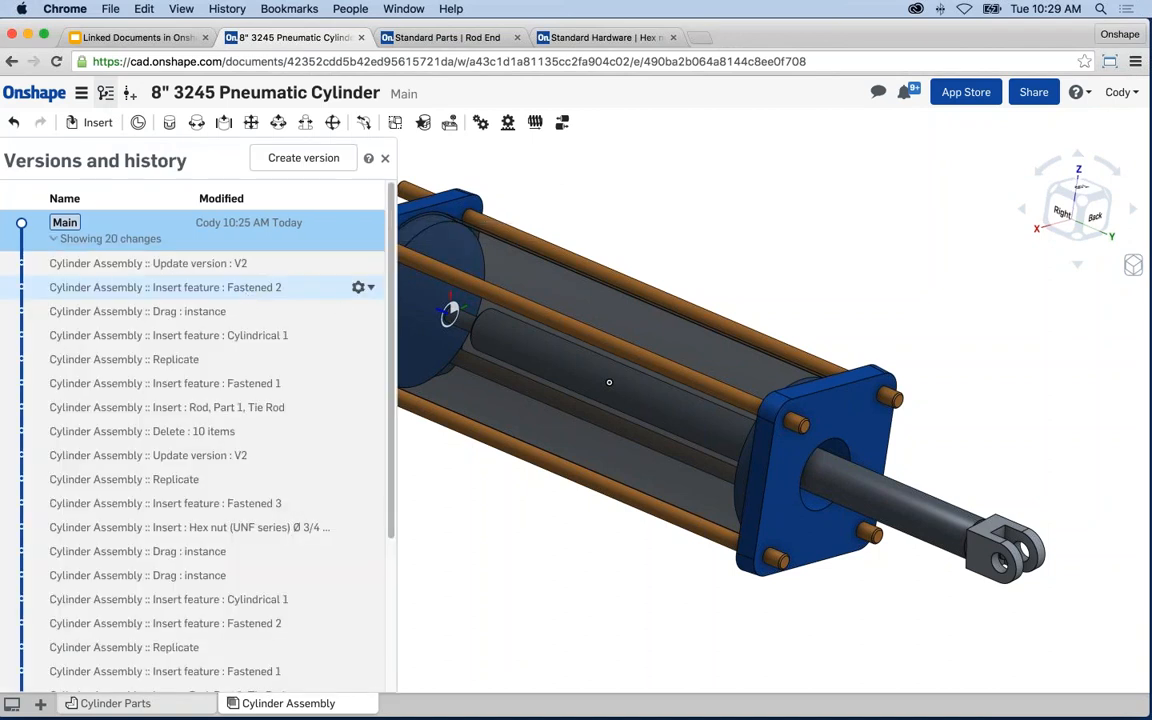
pyautogui.scroll(-2, 385, 292)
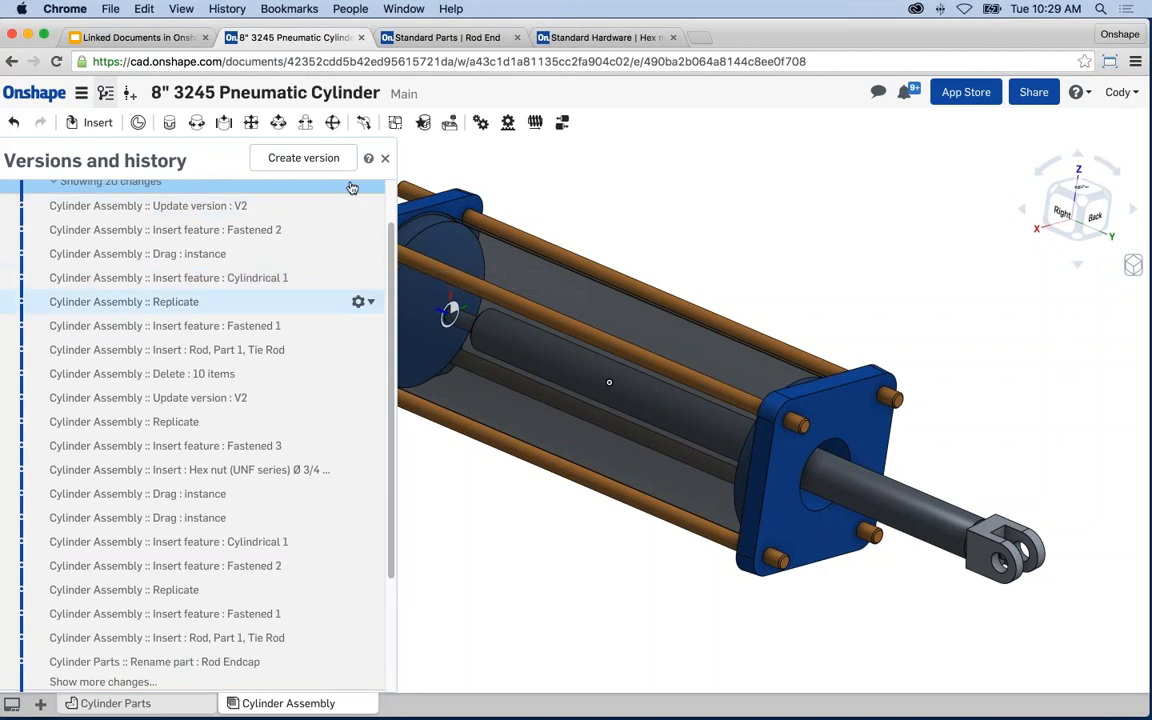
# - Close the versions and history list and look over the whole cylinder assembly
pyautogui.click(385, 158)
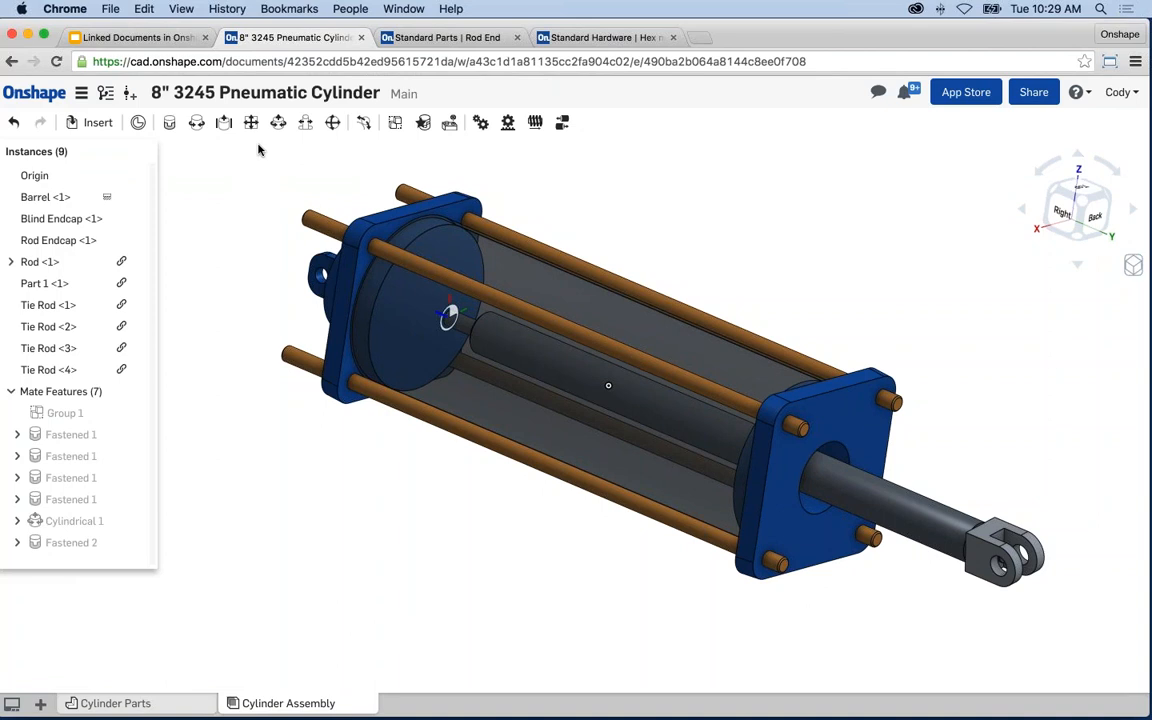
pyautogui.moveTo(761, 306); pyautogui.dragTo(756, 309, button='middle')
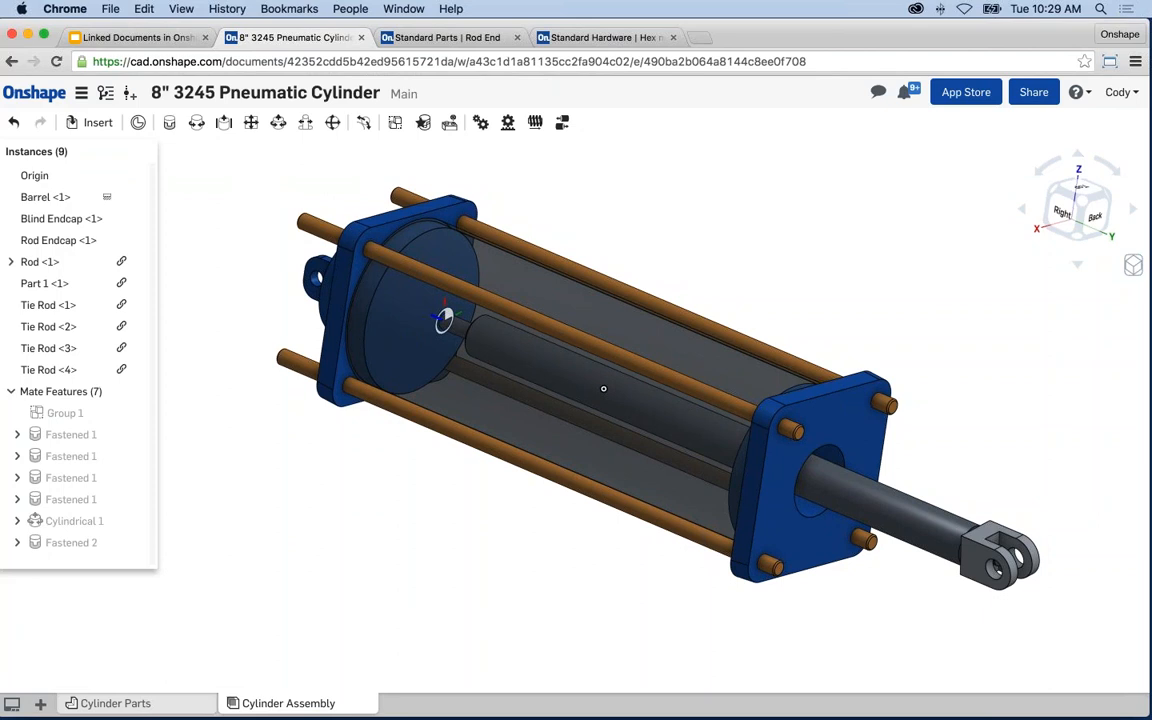
pyautogui.press('super+Tab')
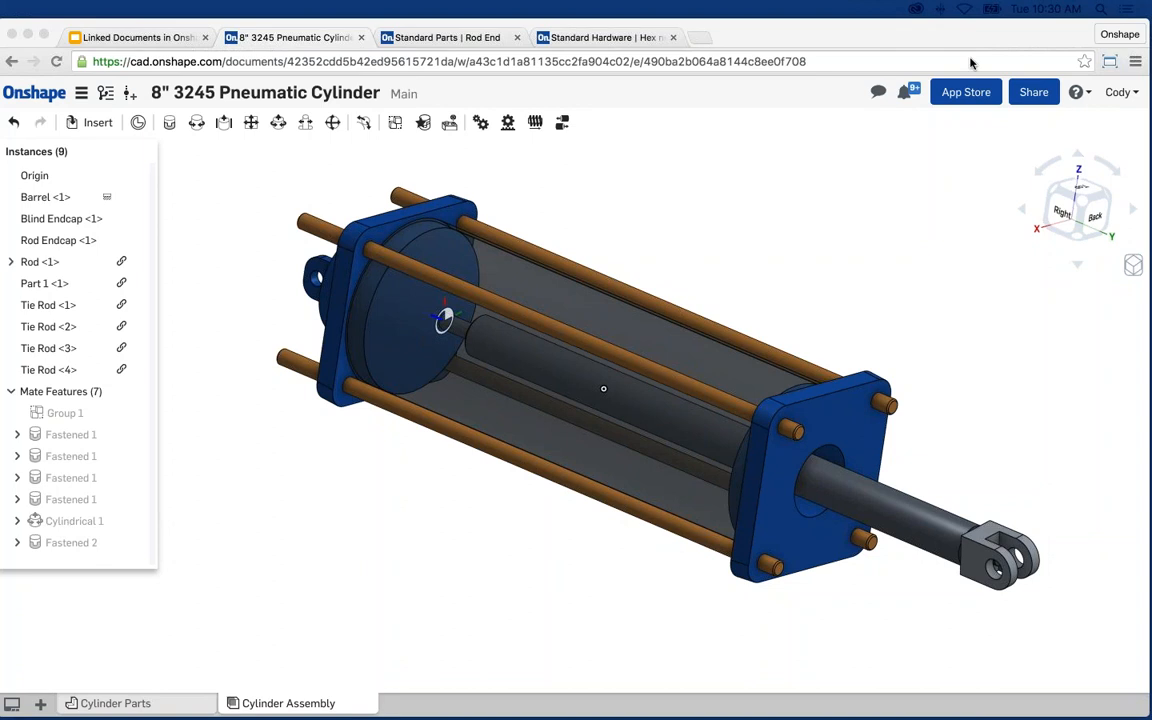
pyautogui.moveTo(815, 274); pyautogui.dragTo(786, 265, button='middle')
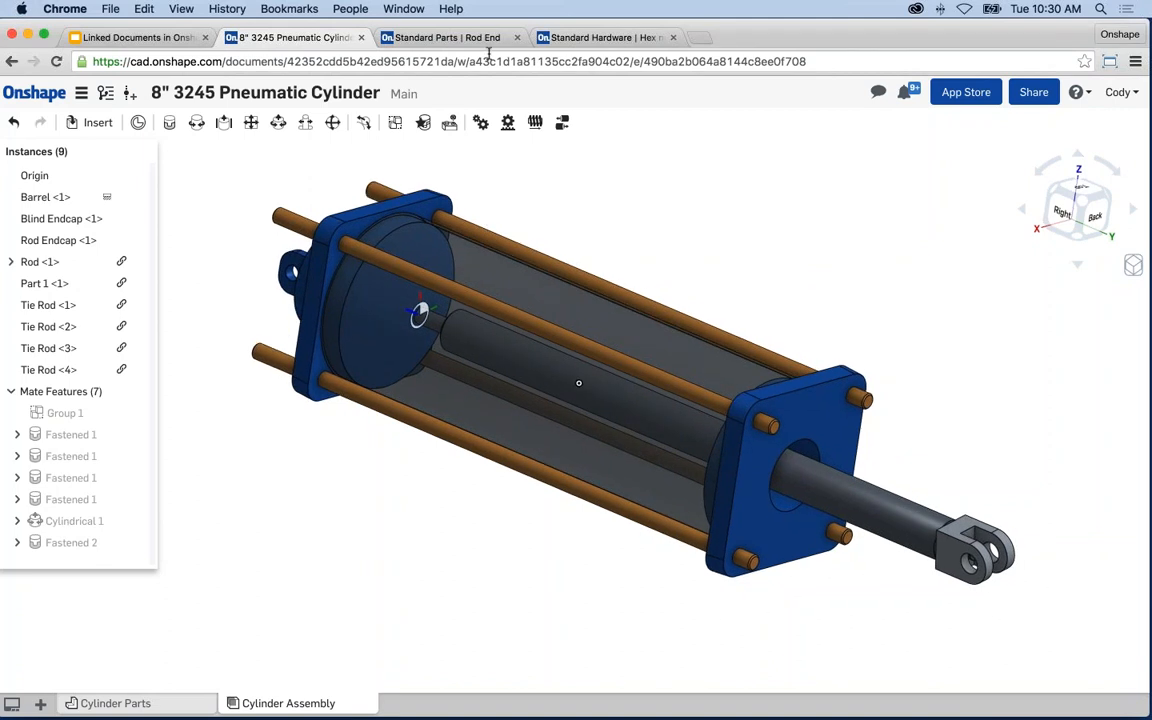
# - Review the versions and history of the Standard Parts document, close the list, and return to the cylinder assembly
pyautogui.click(440, 45)
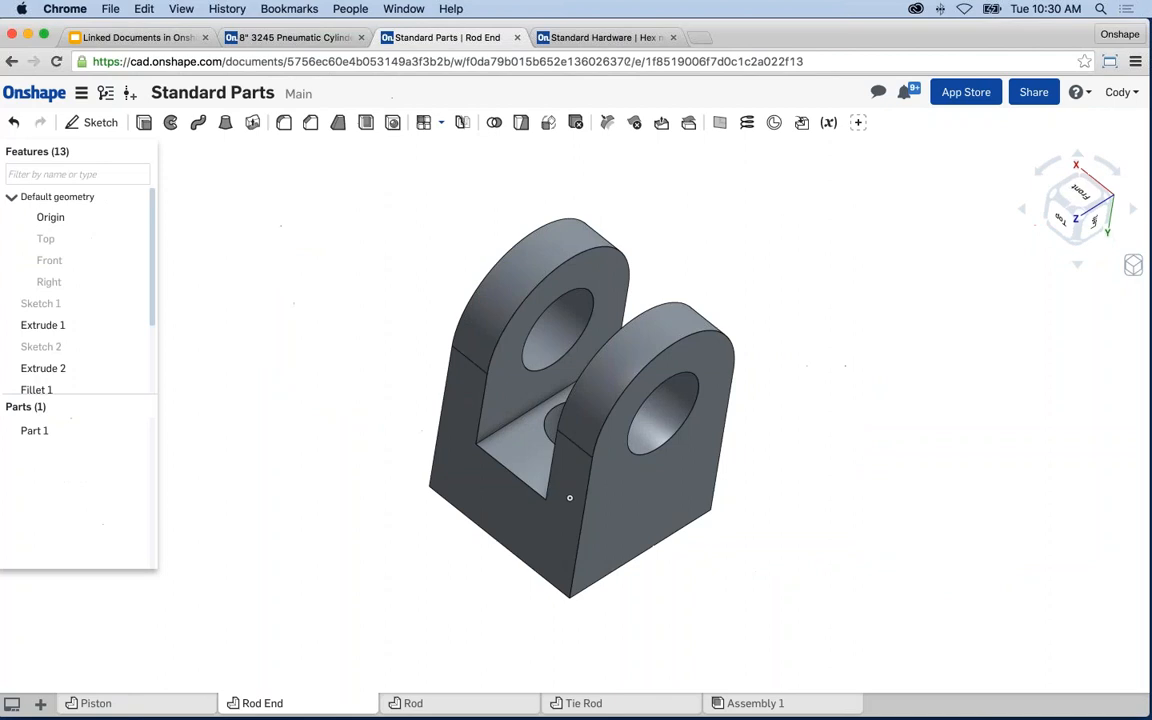
pyautogui.click(105, 92)
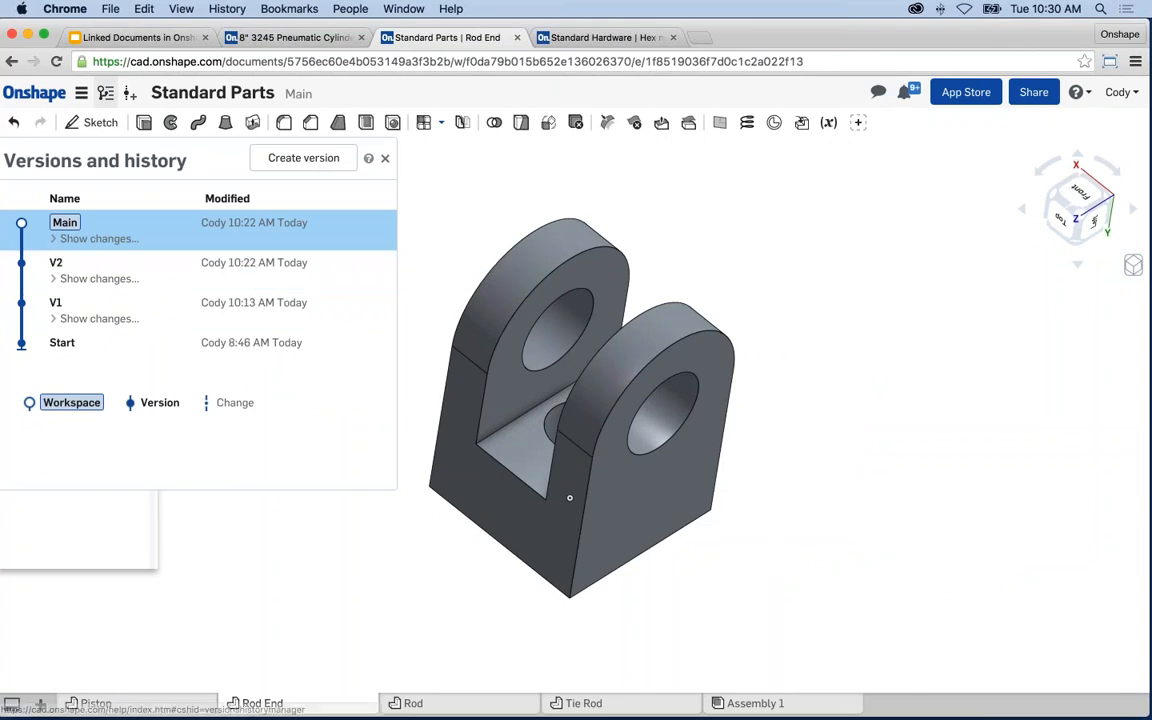
pyautogui.click(385, 158)
pyautogui.click(311, 40)
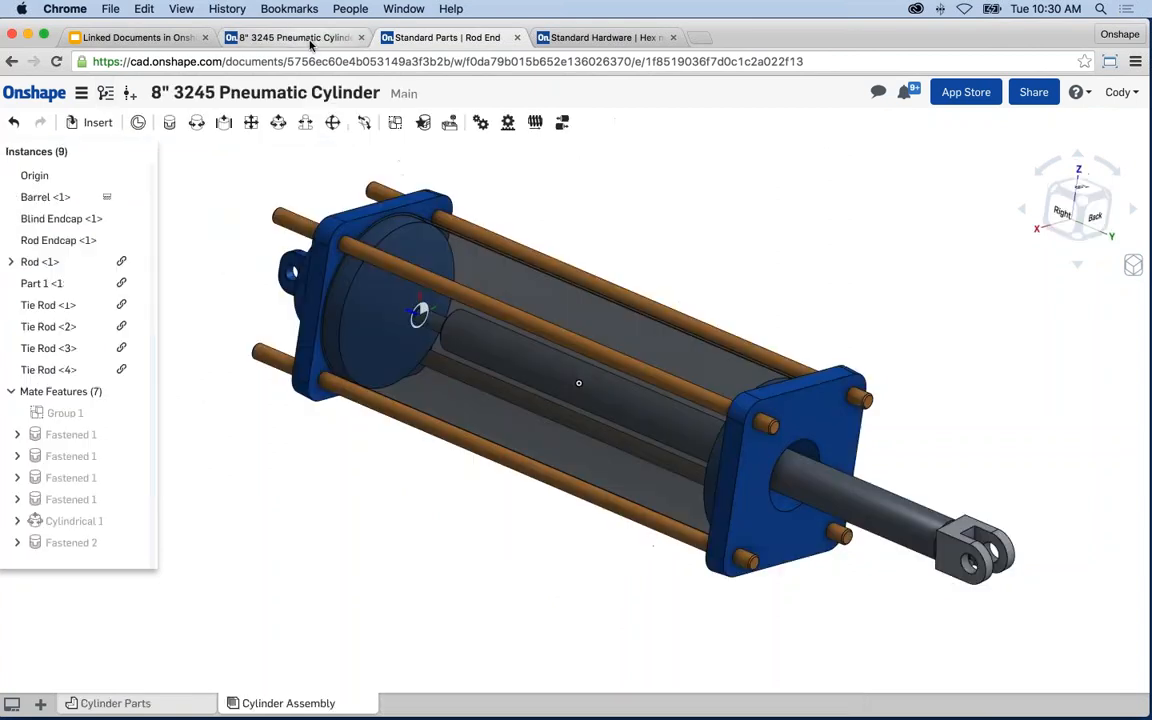
pyautogui.moveTo(525, 214); pyautogui.dragTo(525, 272, button='right')
pyautogui.scroll(2, 523, 273)
pyautogui.moveTo(522, 283); pyautogui.dragTo(527, 302, button='middle')
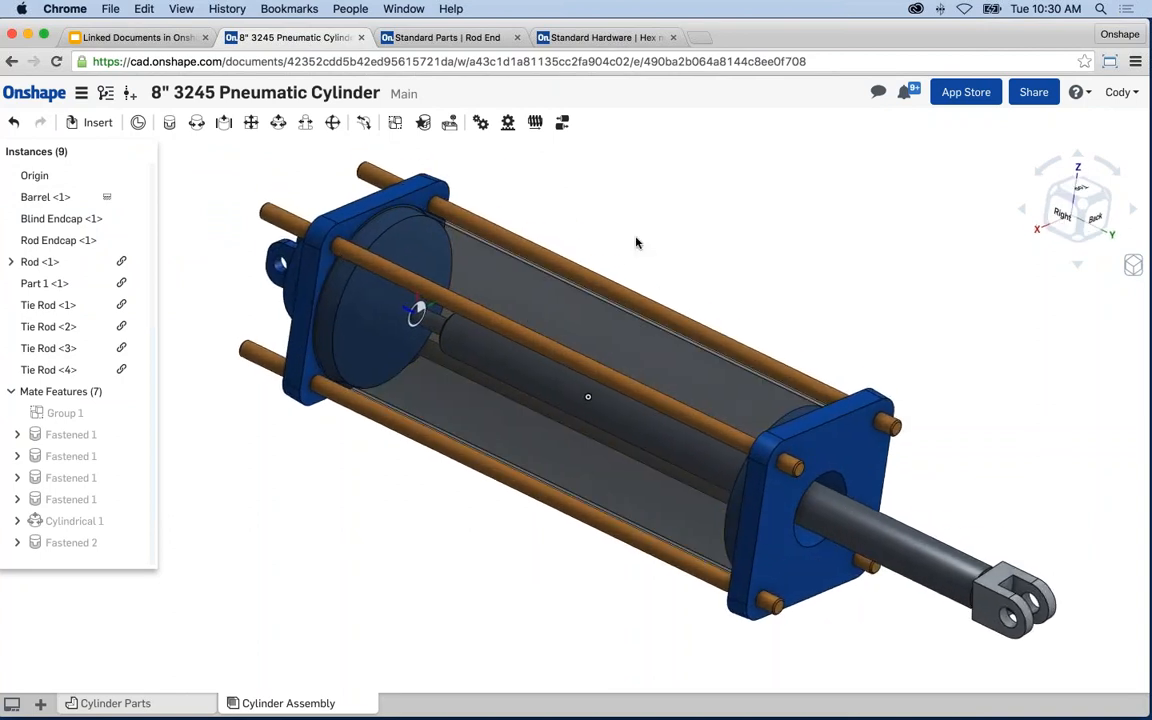
pyautogui.moveTo(636, 238); pyautogui.dragTo(647, 240, button='middle')
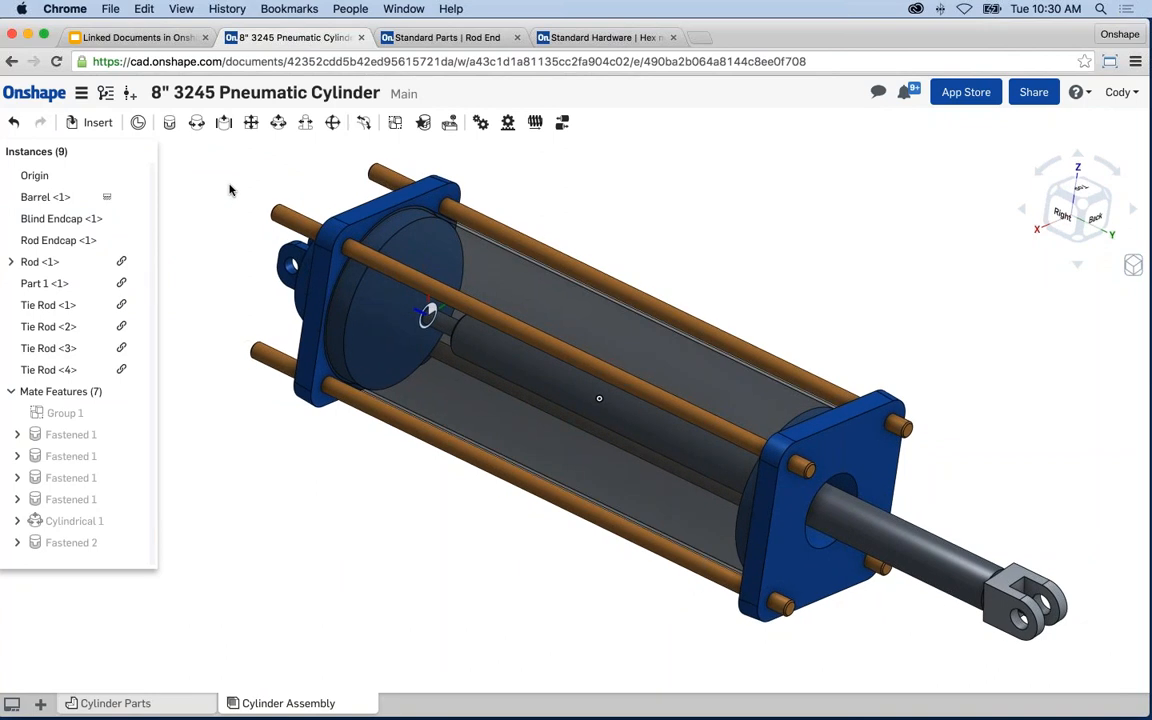
# - Insert one UNF series hex nut from Standard Hardware V1 beside the rod endcap, and view the nut's source document
pyautogui.click(96, 125)
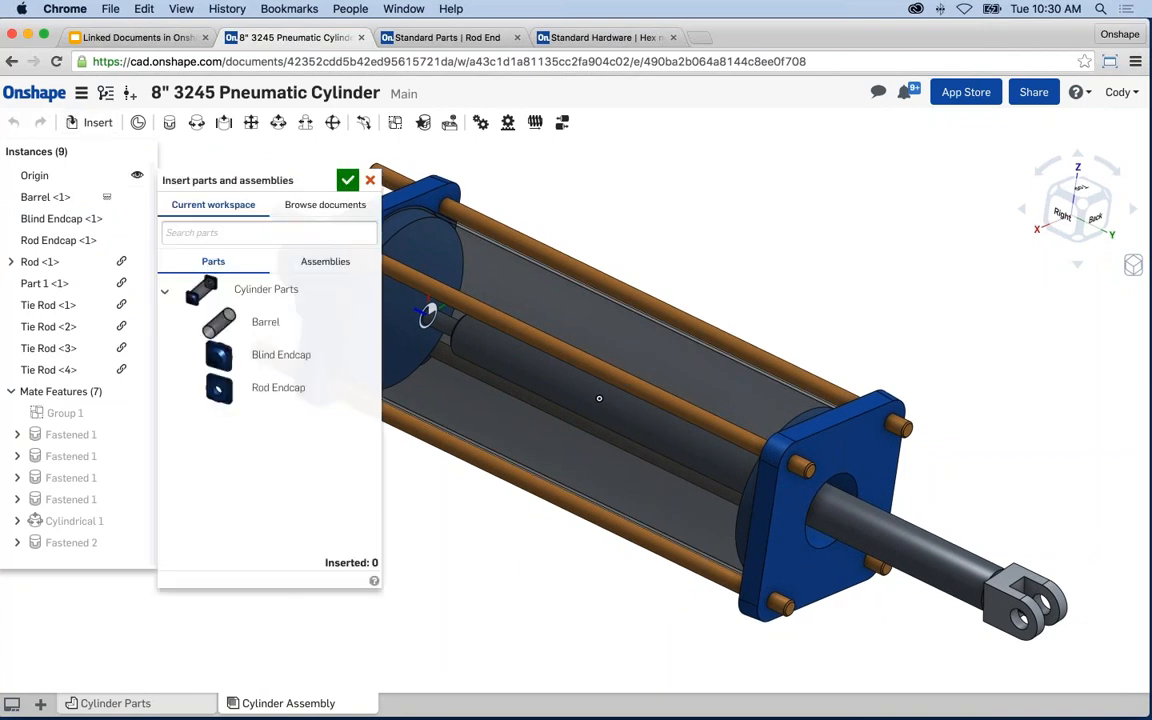
pyautogui.click(324, 207)
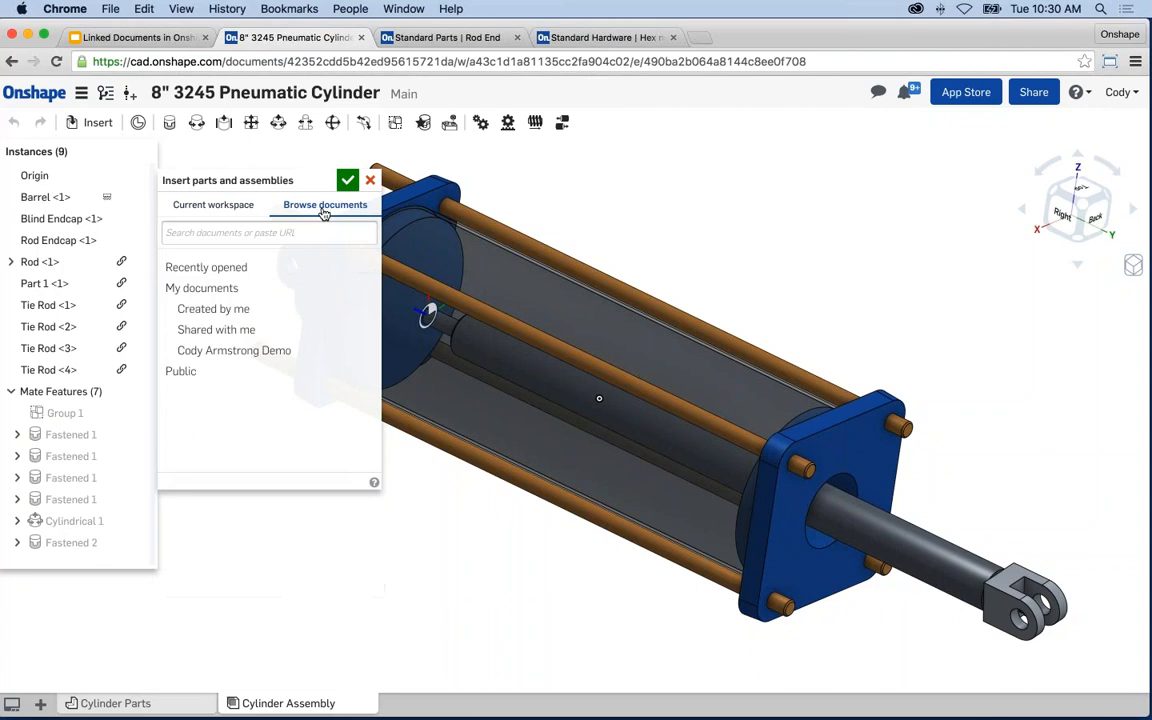
pyautogui.click(201, 288)
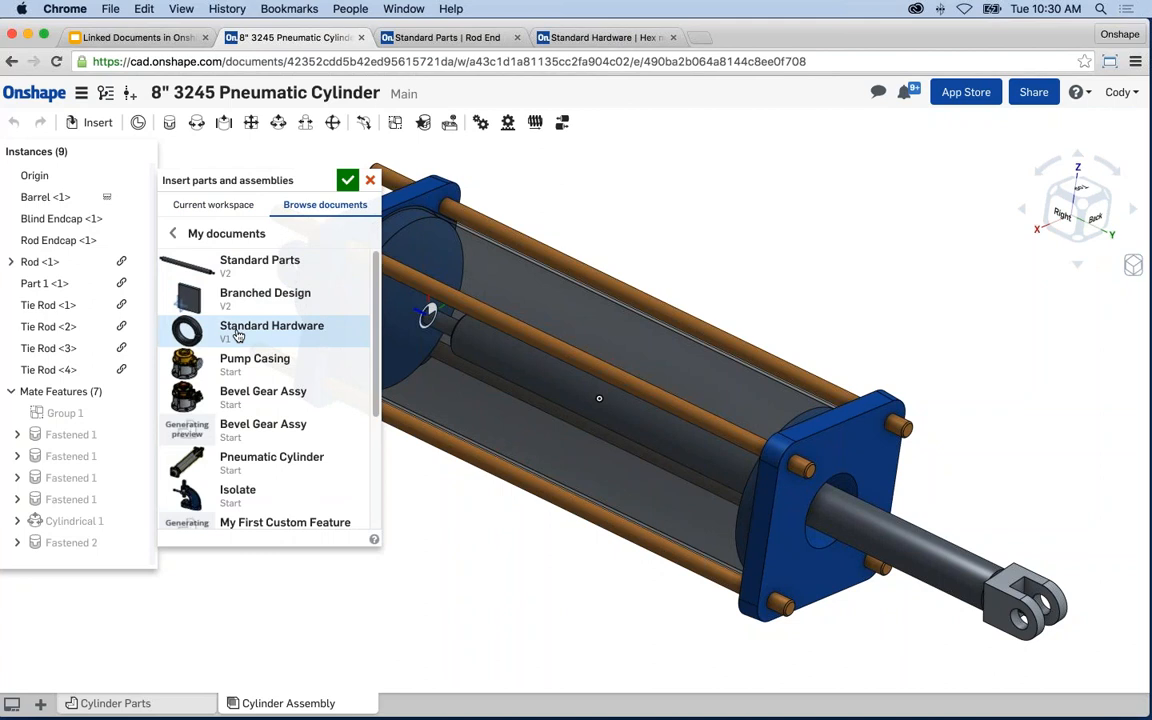
pyautogui.click(305, 334)
pyautogui.scroll(-1, 380, 360)
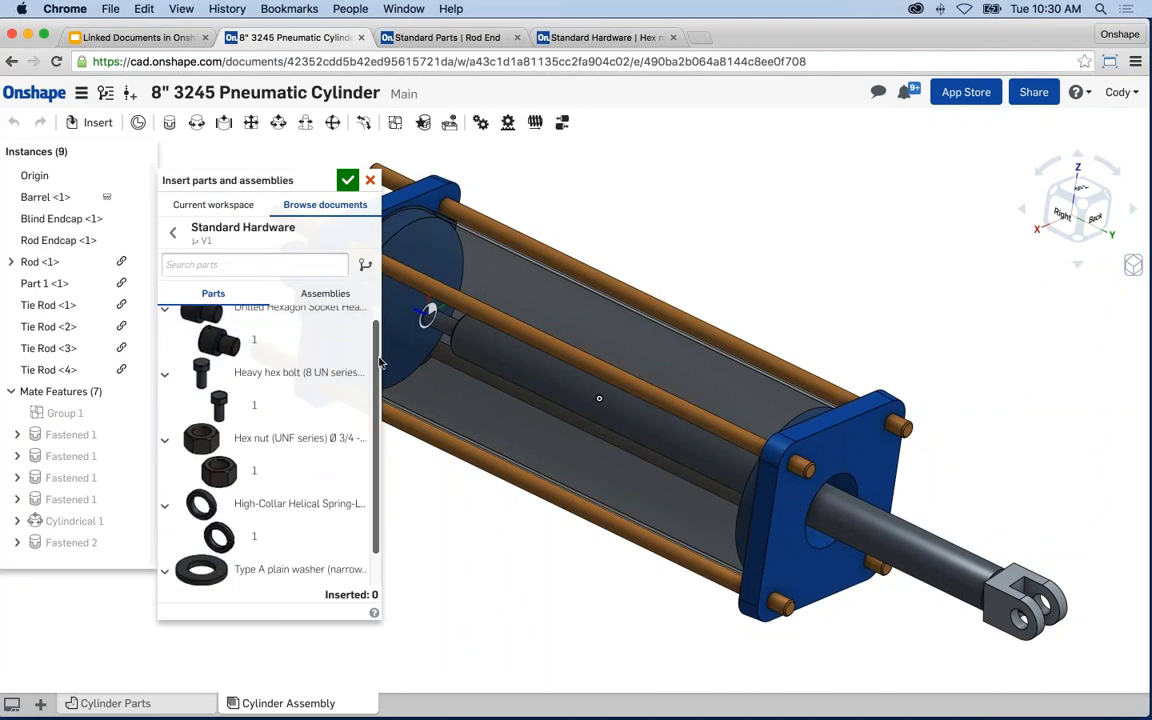
pyautogui.scroll(-1, 375, 355)
pyautogui.scroll(2, 365, 340)
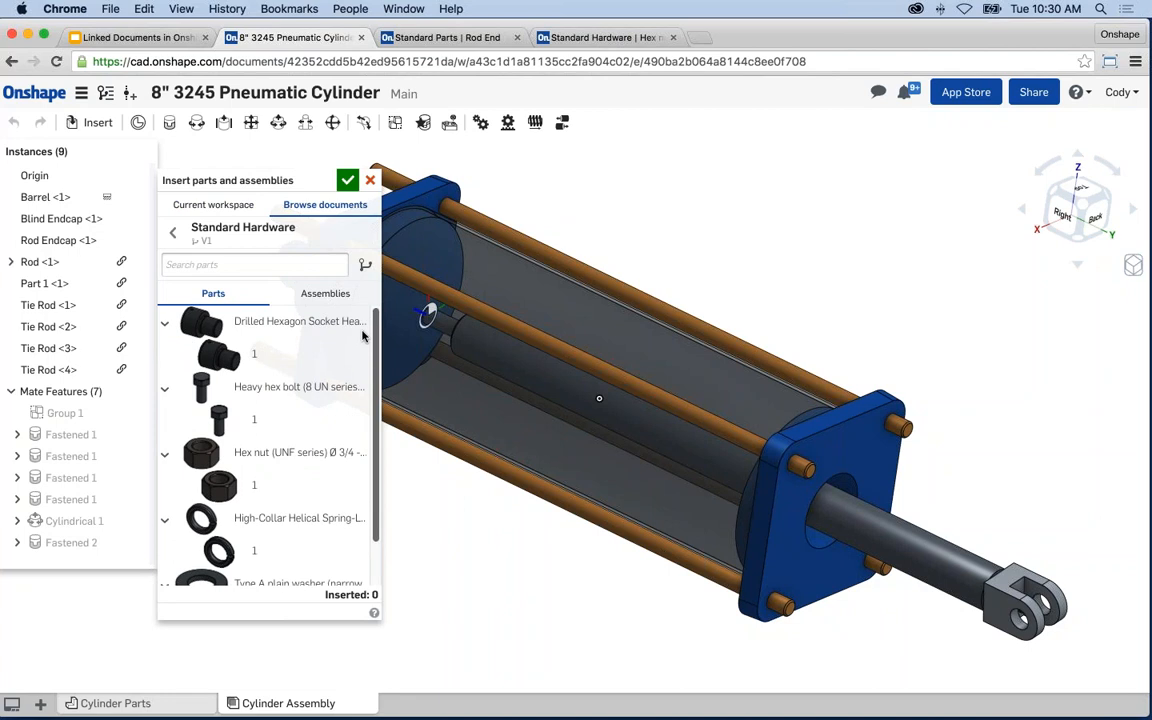
pyautogui.click(257, 474)
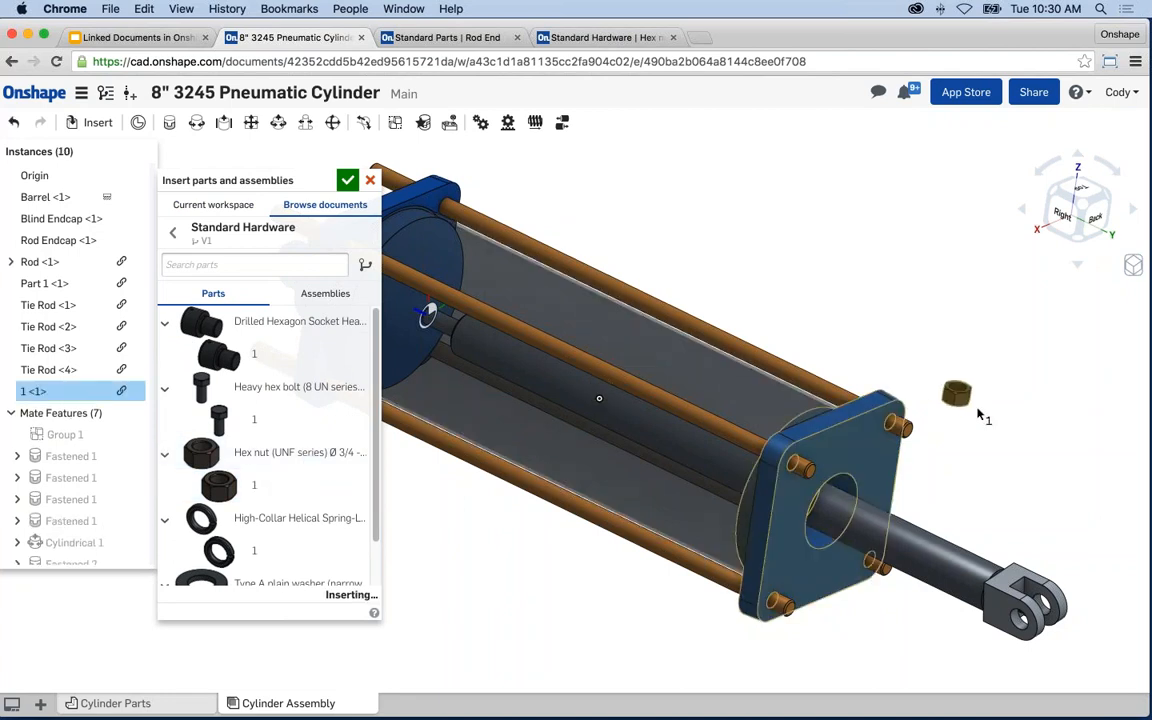
pyautogui.click(982, 417)
pyautogui.click(347, 180)
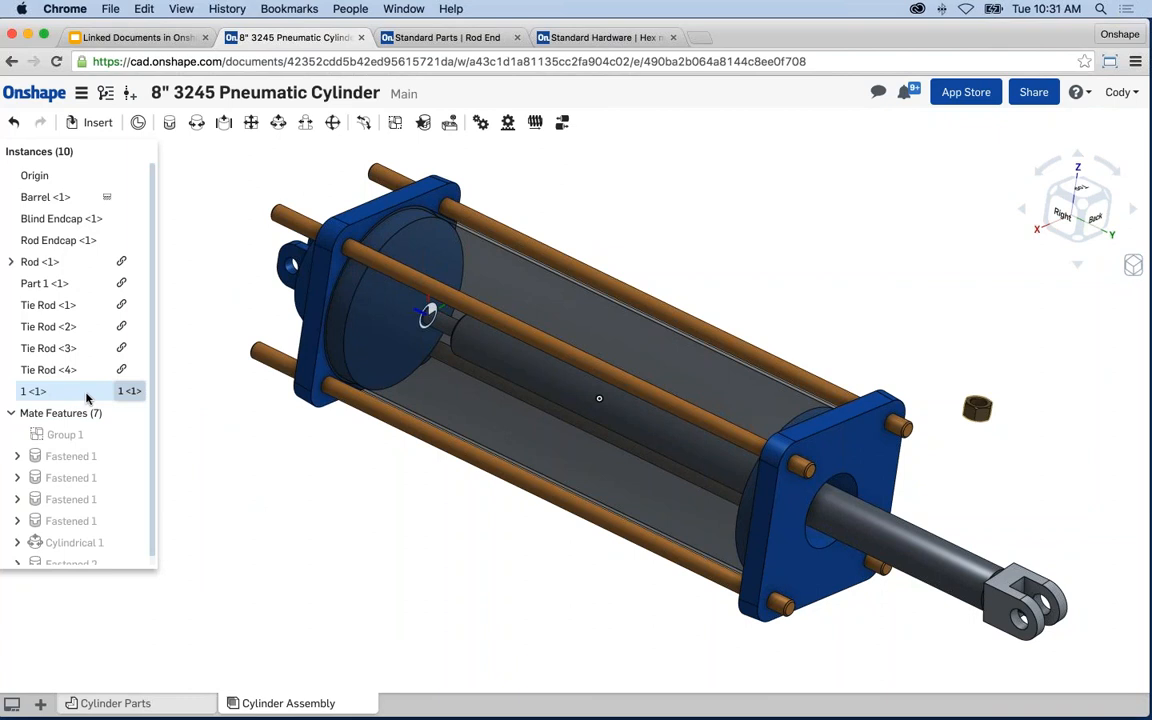
pyautogui.click(623, 38)
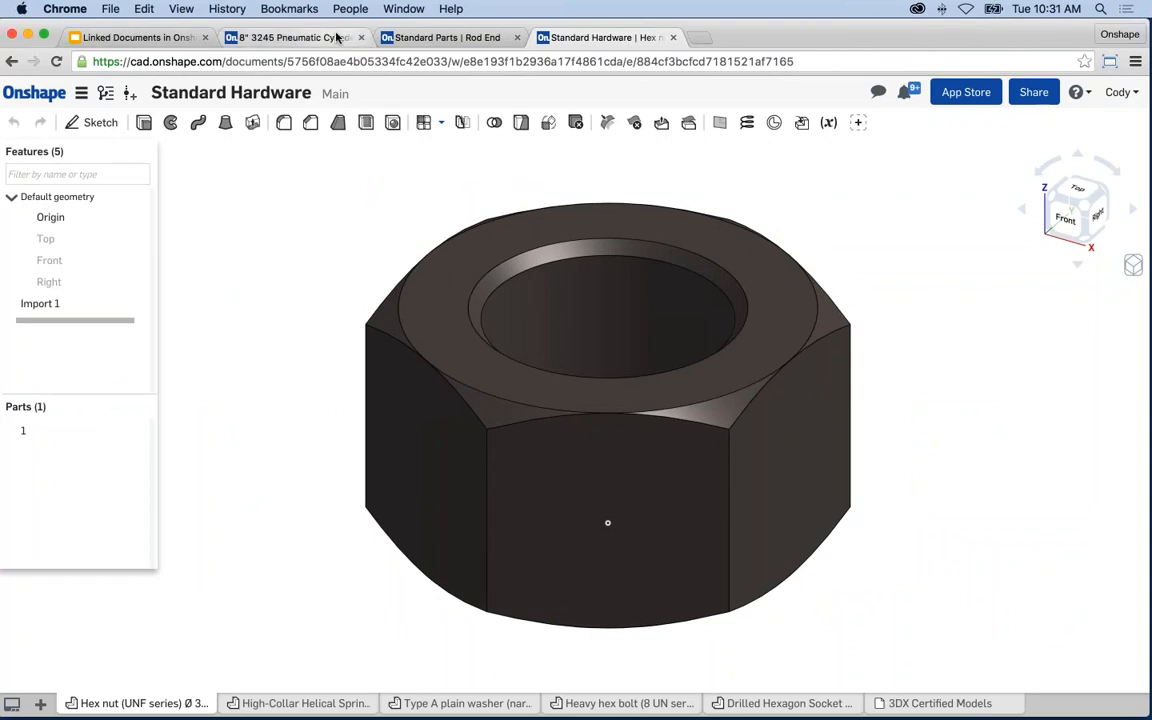
pyautogui.click(292, 37)
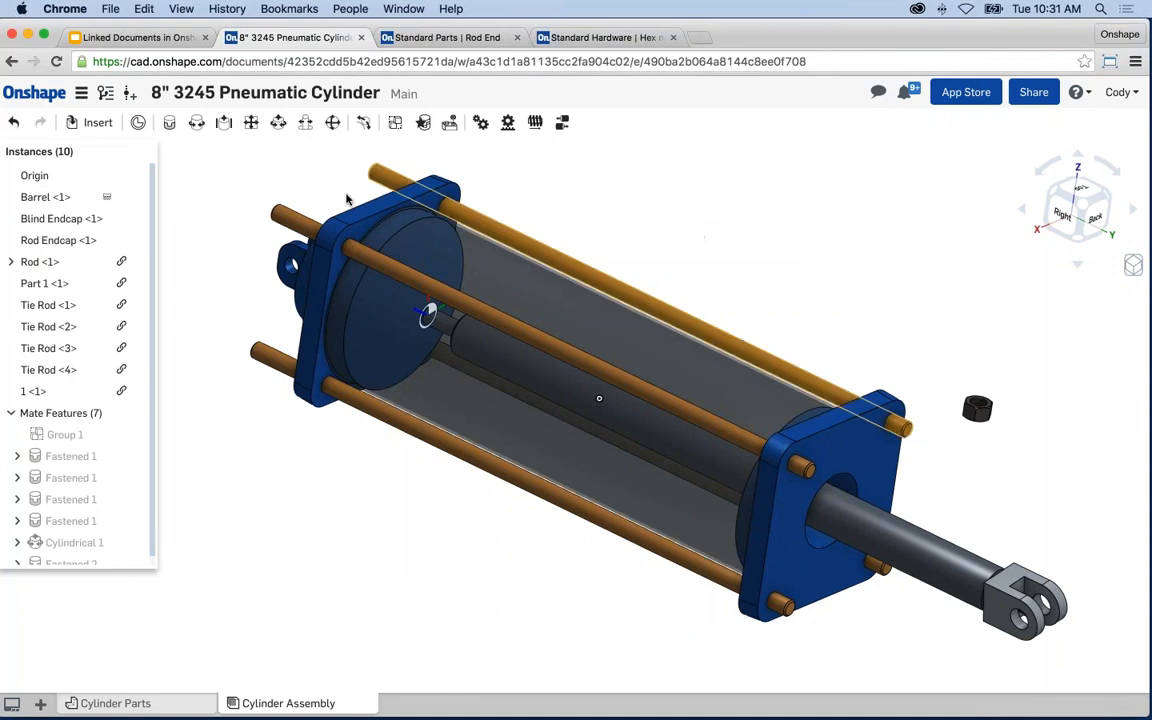
# - Fasten the hex nut with a Fastened mate to the tie rod hole edge on the rod endcap's outer face
pyautogui.press('m')
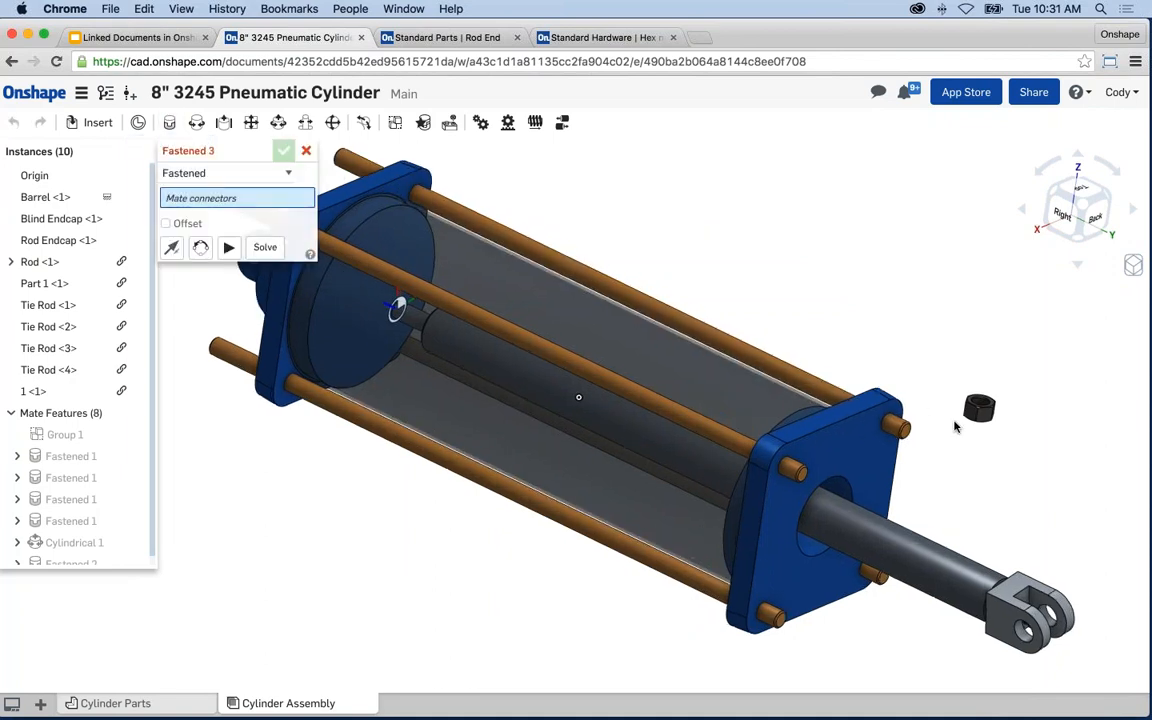
pyautogui.scroll(10, 955, 427)
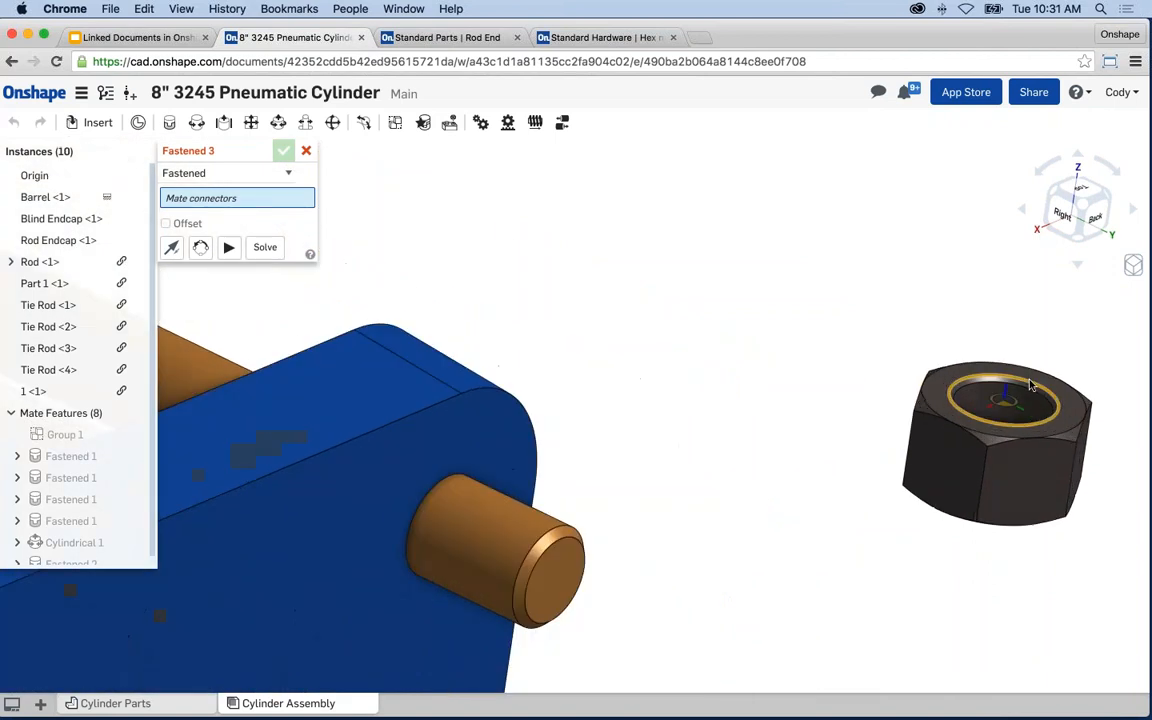
pyautogui.click(1031, 386)
pyautogui.click(463, 483)
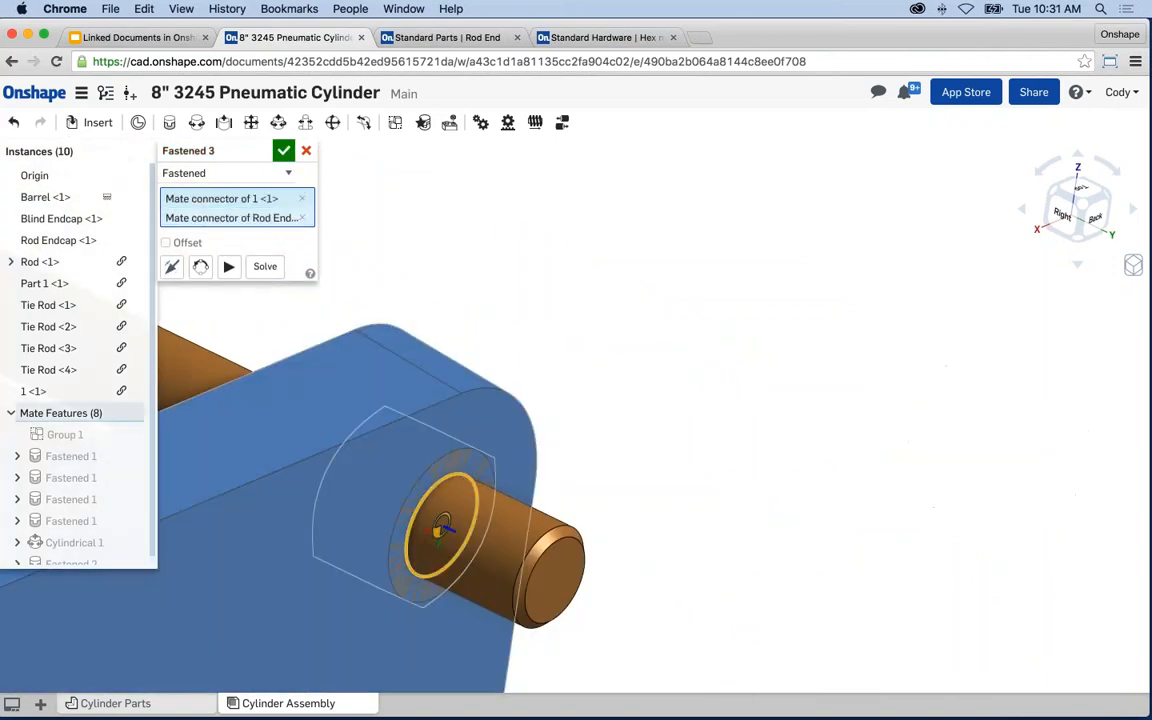
pyautogui.click(286, 150)
# - Replicate the hex nut onto the matching tie rod holes of the rod endcap face, using Match edges on face
pyautogui.scroll(-4, 488, 234)
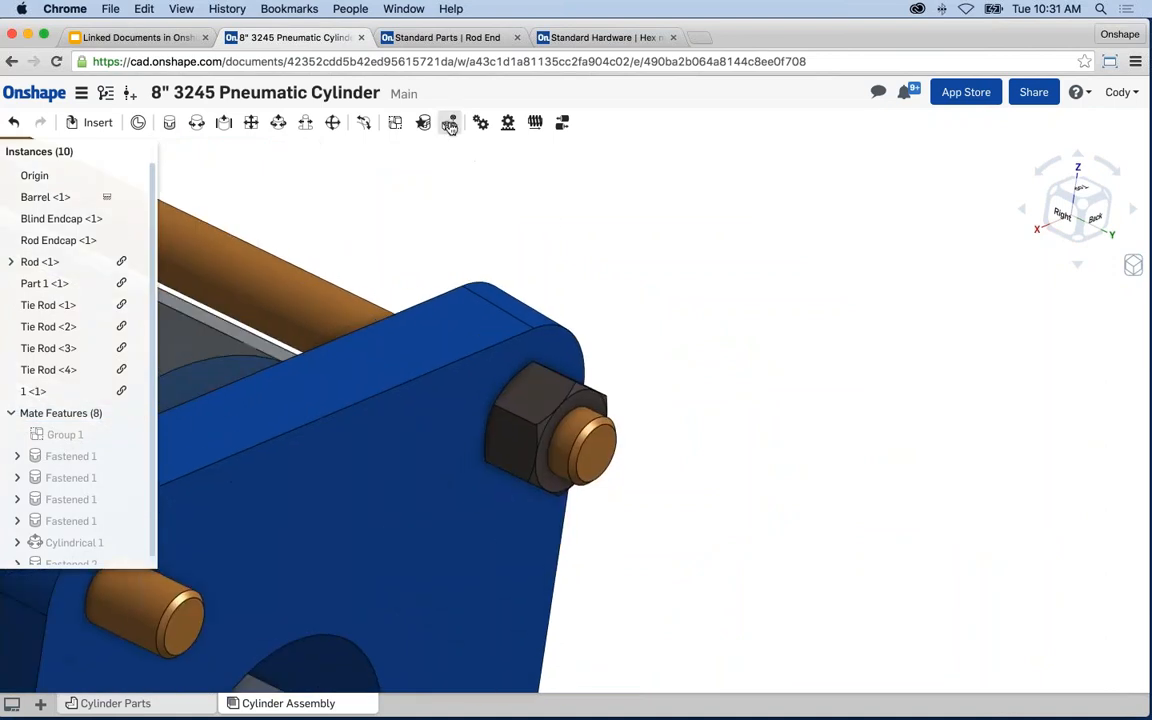
pyautogui.click(450, 123)
pyautogui.click(531, 398)
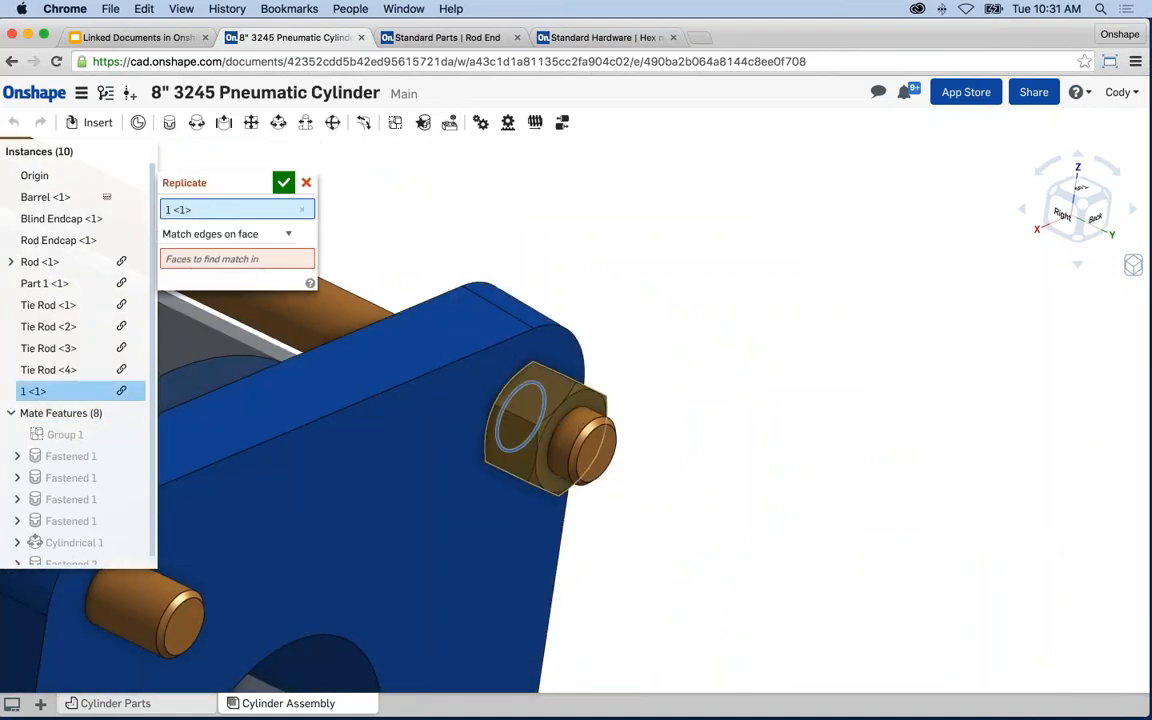
pyautogui.click(450, 500)
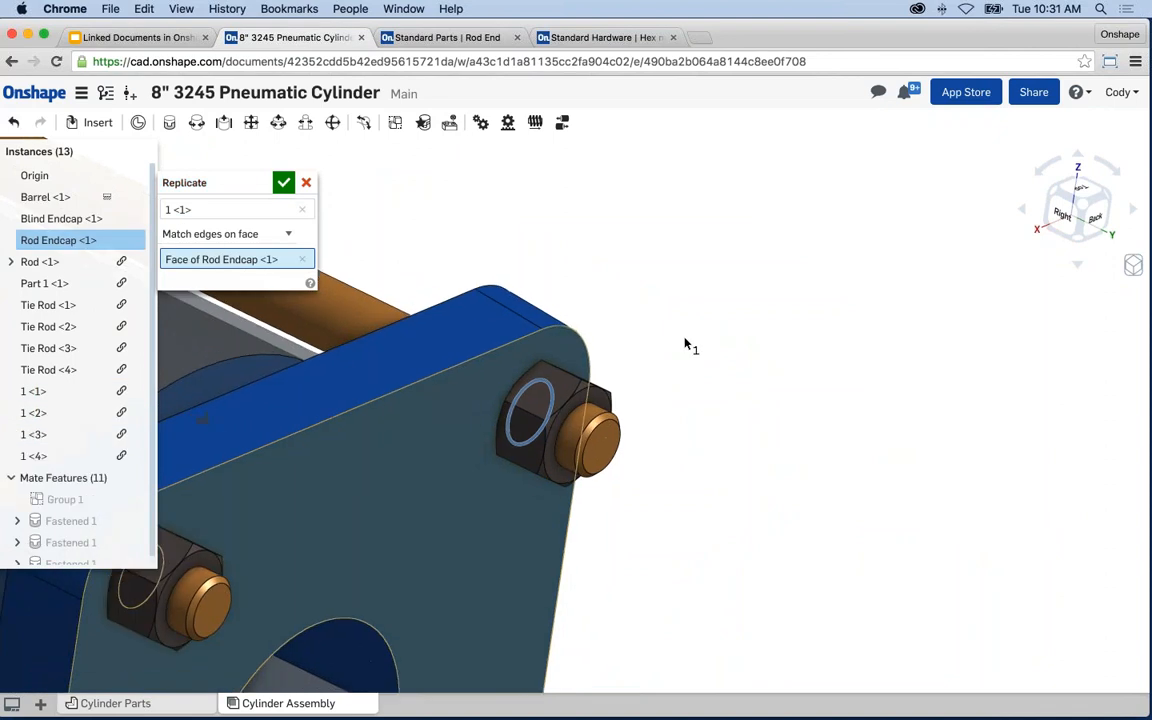
pyautogui.scroll(-3, 688, 345)
pyautogui.moveTo(689, 352); pyautogui.dragTo(713, 81, button='middle')
pyautogui.click(306, 182)
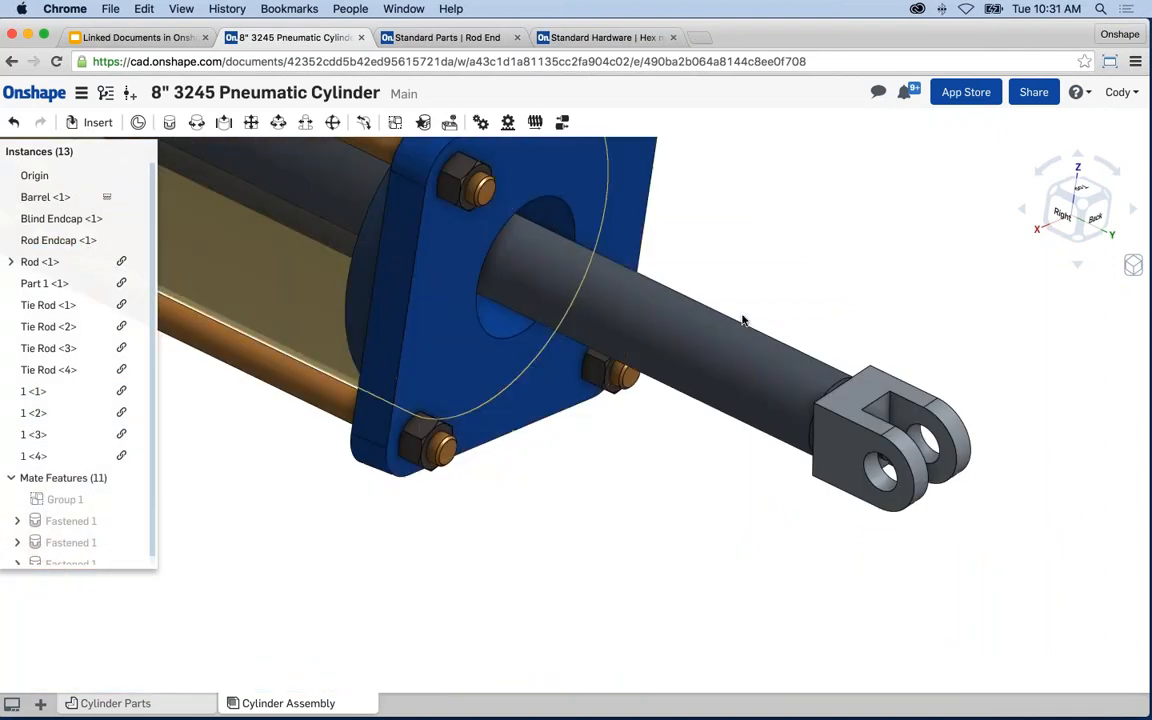
pyautogui.scroll(5, 795, 375)
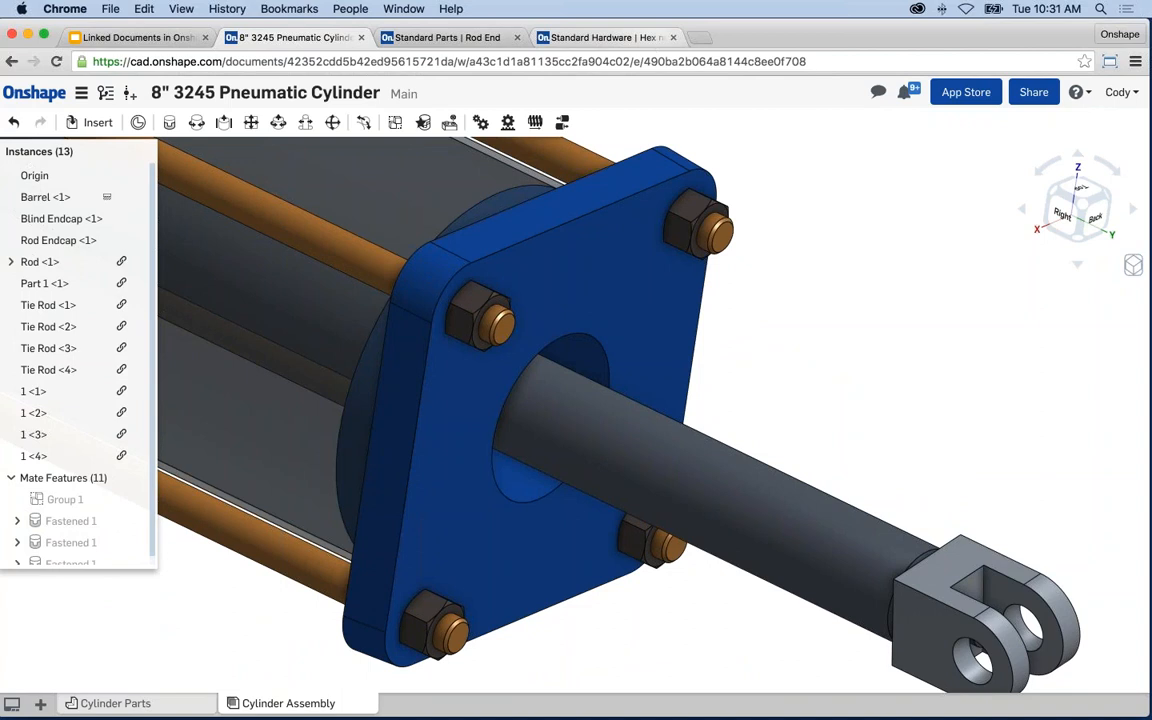
pyautogui.scroll(-2, 805, 265)
pyautogui.moveTo(805, 267); pyautogui.dragTo(873, 335, button='middle')
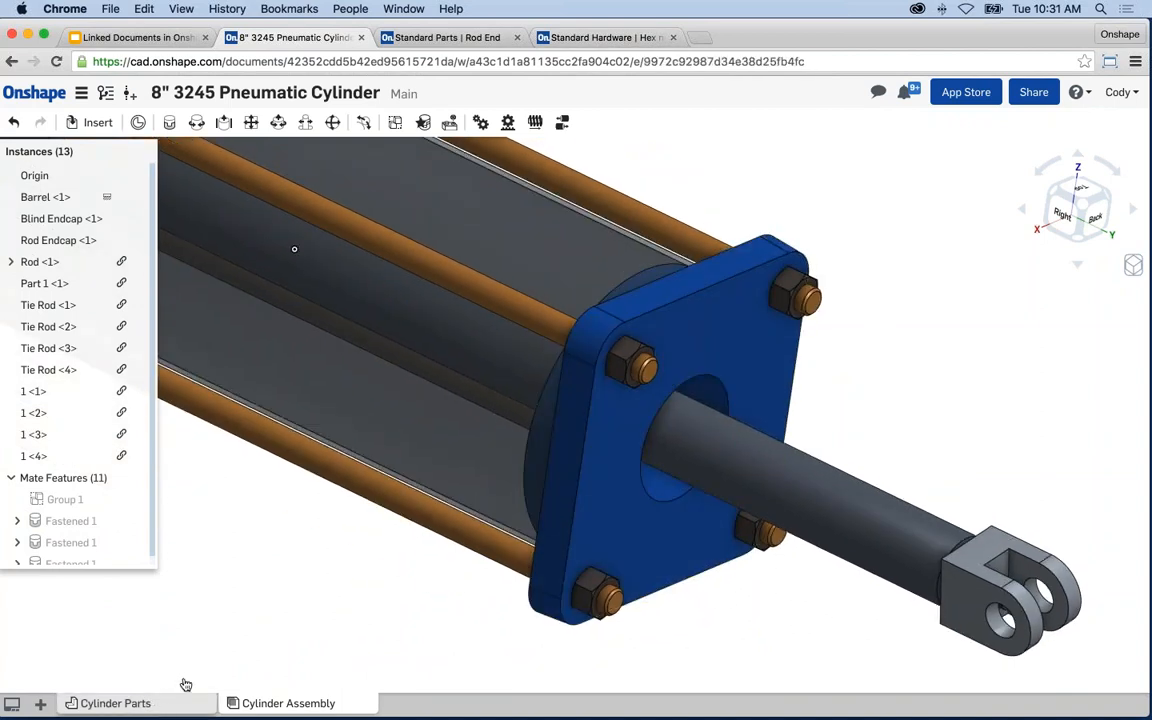
# - Open Cylinder Parts, start a Derived feature, and choose the Standard Parts document, version V2, as its source
pyautogui.click(185, 686)
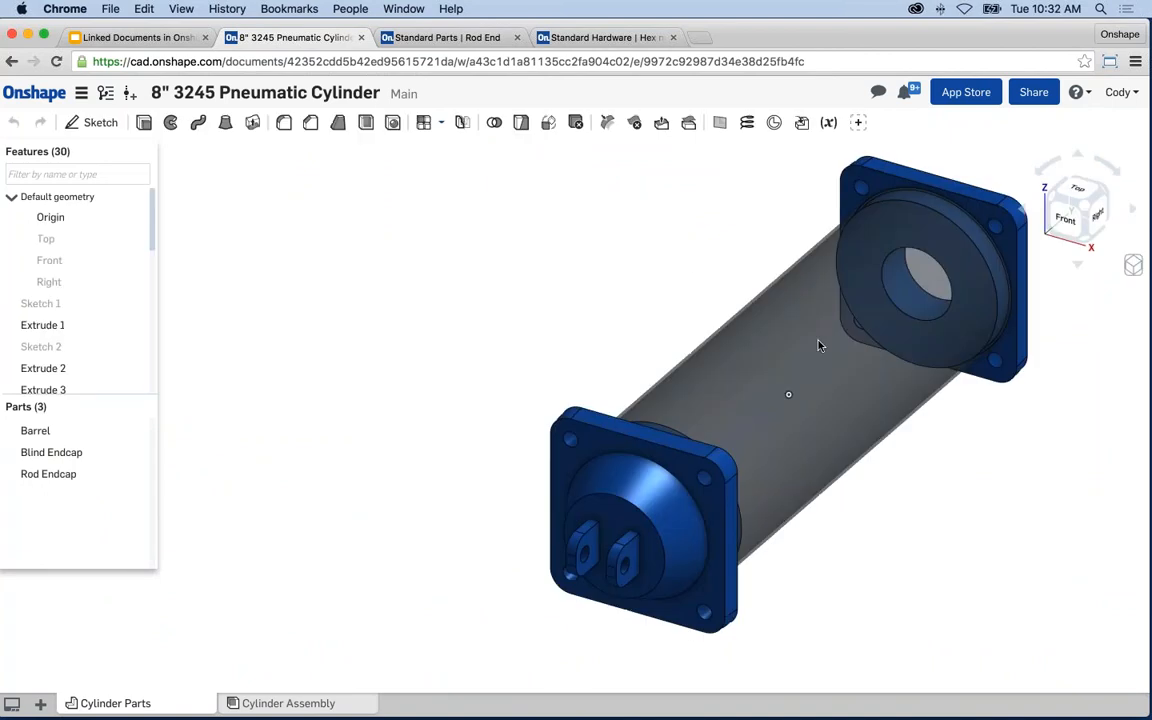
pyautogui.moveTo(684, 285); pyautogui.dragTo(731, 357, button='right')
pyautogui.scroll(3, 731, 357)
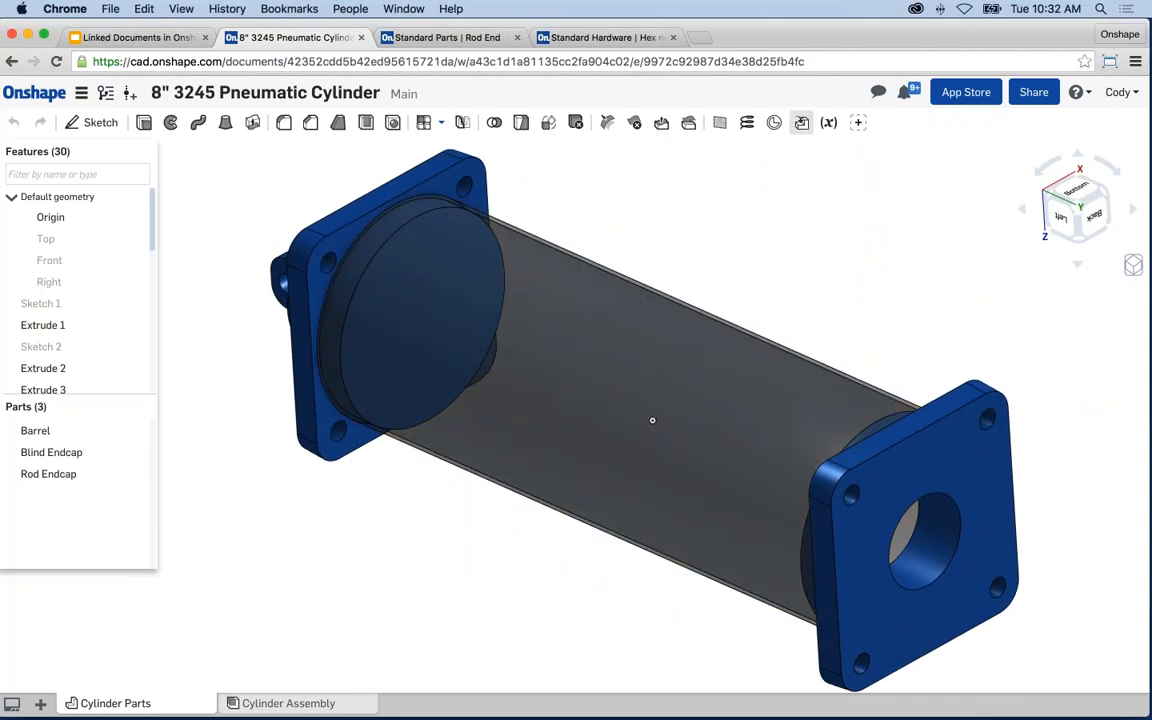
pyautogui.click(800, 125)
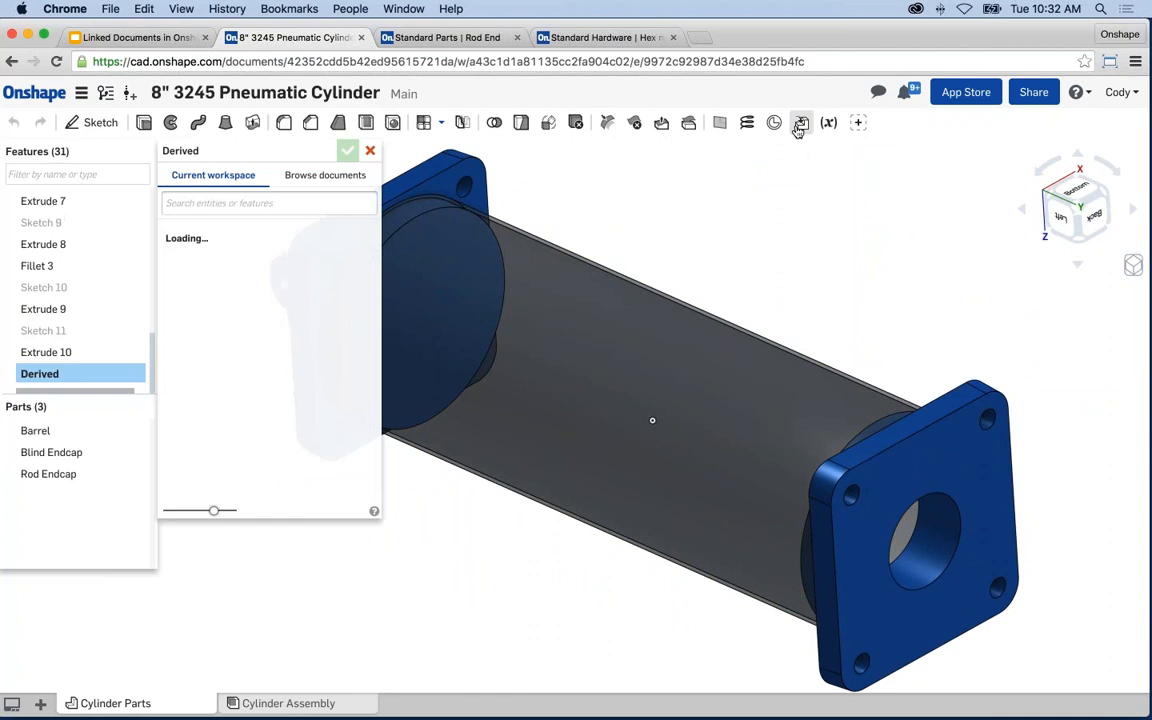
pyautogui.click(298, 176)
pyautogui.click(190, 258)
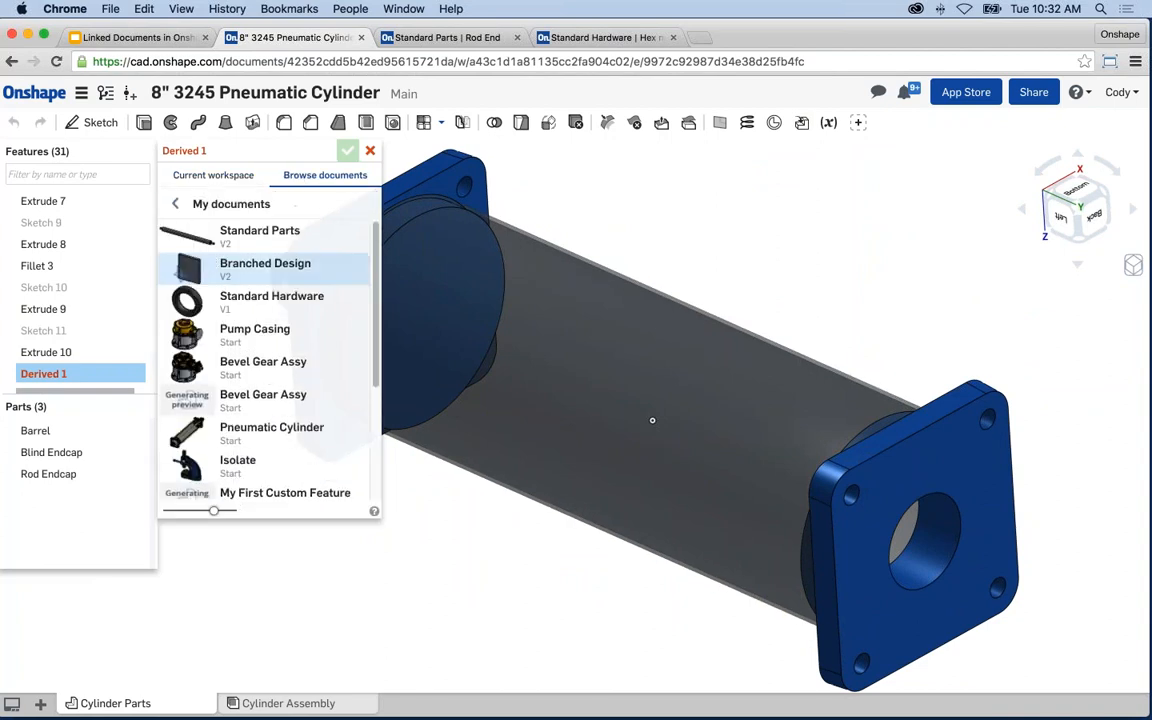
pyautogui.click(215, 229)
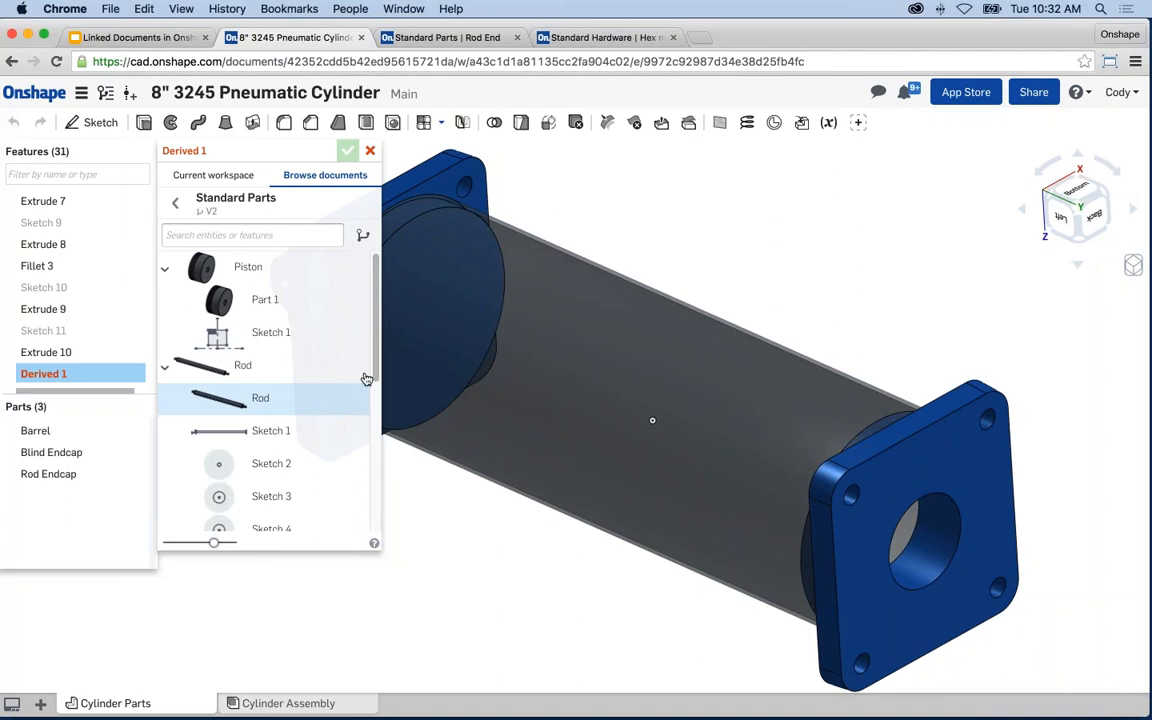
# - Look through the parts and sketches of Standard Parts V2 that are available for deriving
pyautogui.scroll(-1, 376, 403)
pyautogui.scroll(-3, 376, 403)
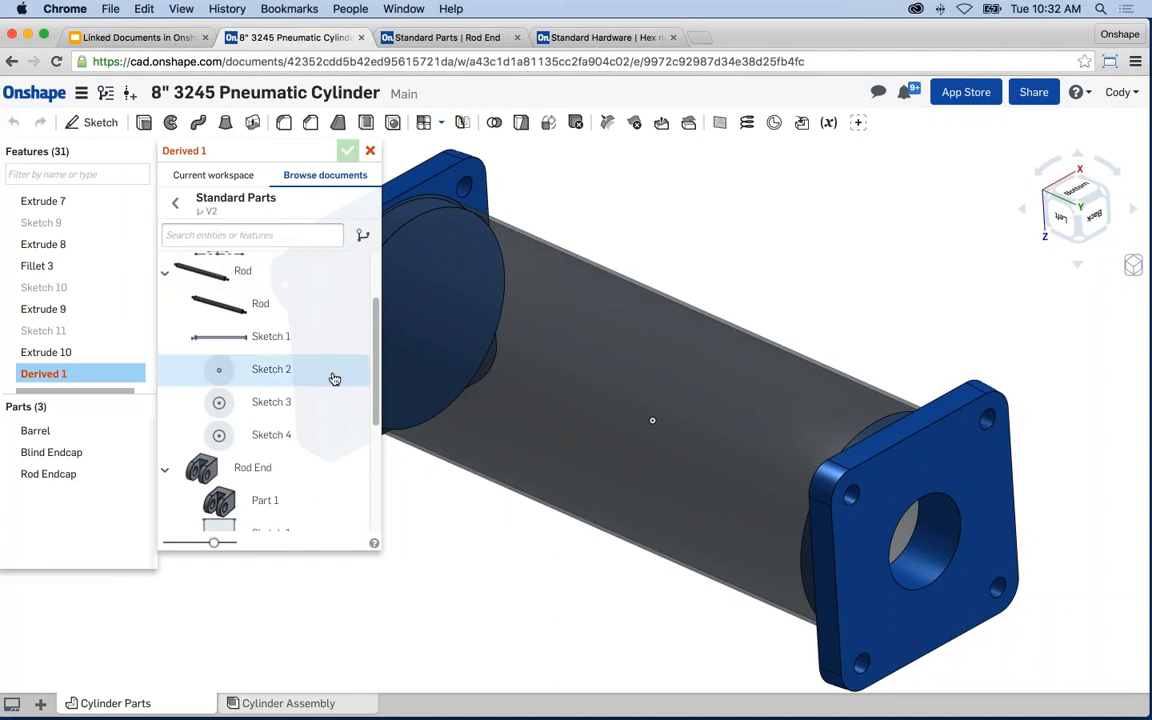
pyautogui.scroll(-3, 360, 430)
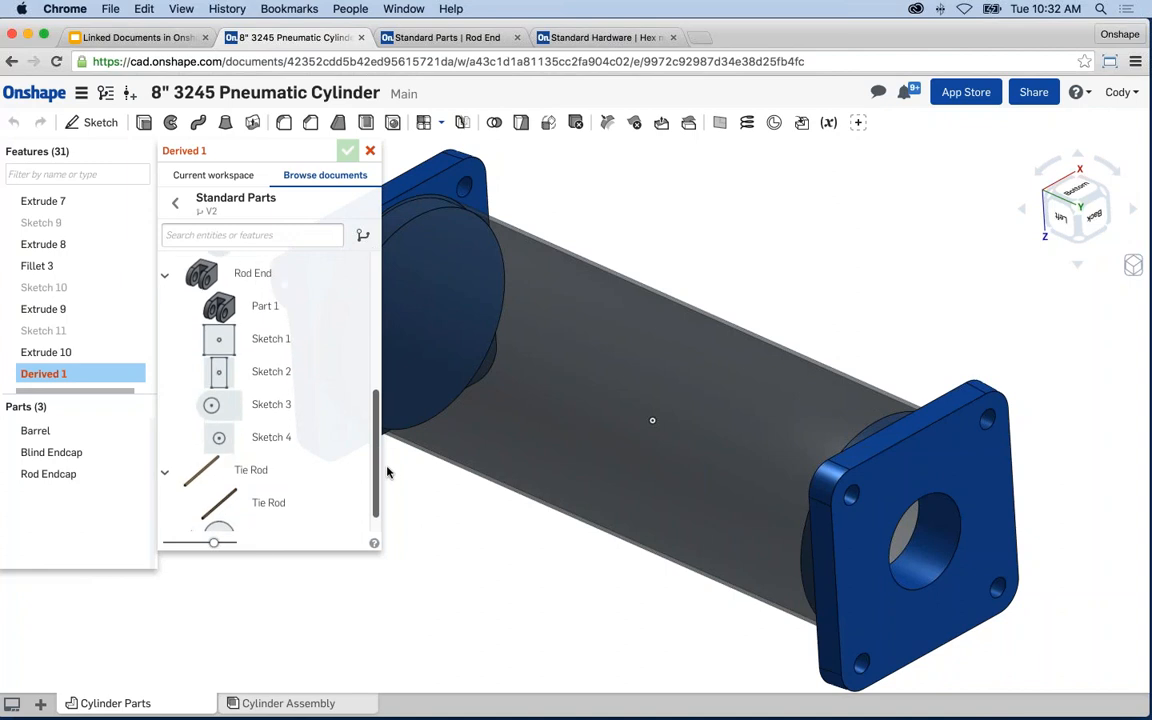
pyautogui.moveTo(386, 458); pyautogui.dragTo(386, 303)
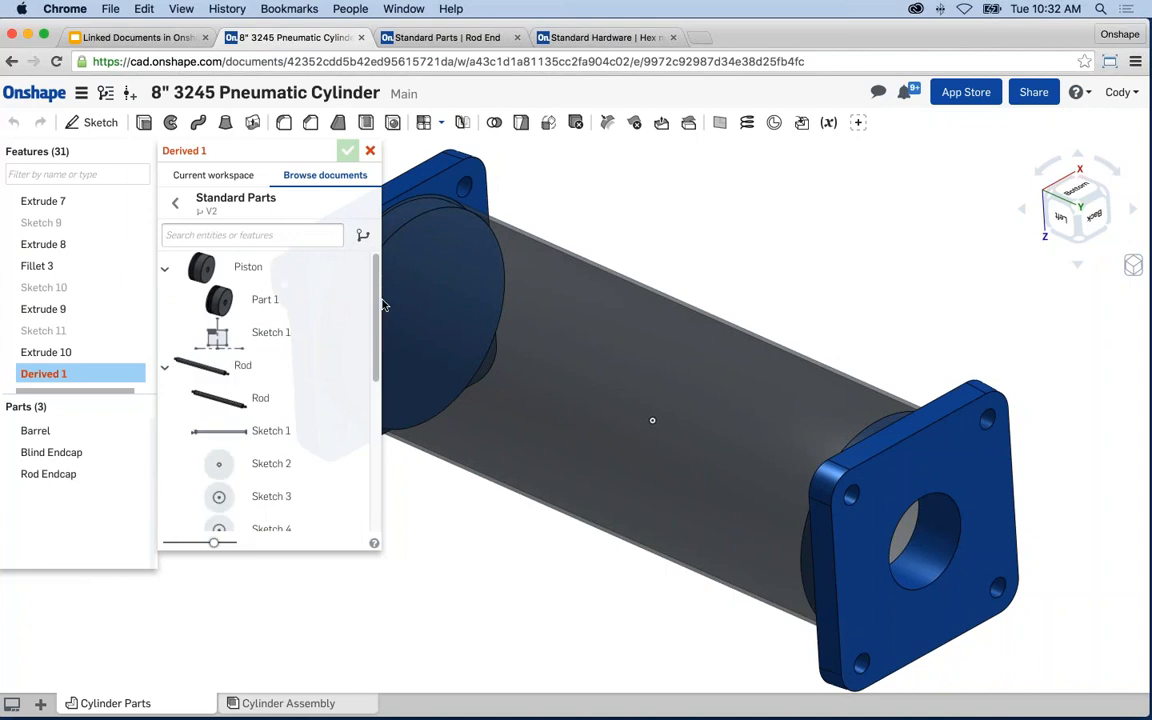
# - Cancel the Derived feature and start a new sketch on the rod endcap's outer face, viewed straight on
pyautogui.click(371, 151)
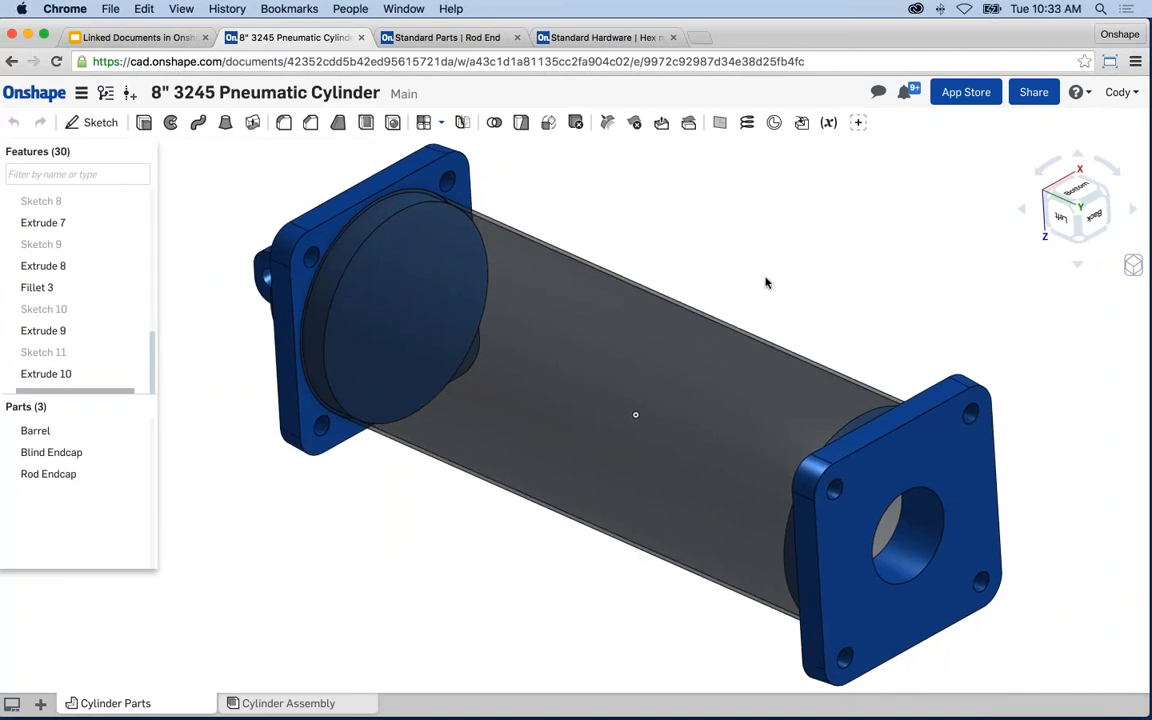
pyautogui.scroll(-2, 768, 285)
pyautogui.moveTo(771, 288); pyautogui.dragTo(755, 293, button='middle')
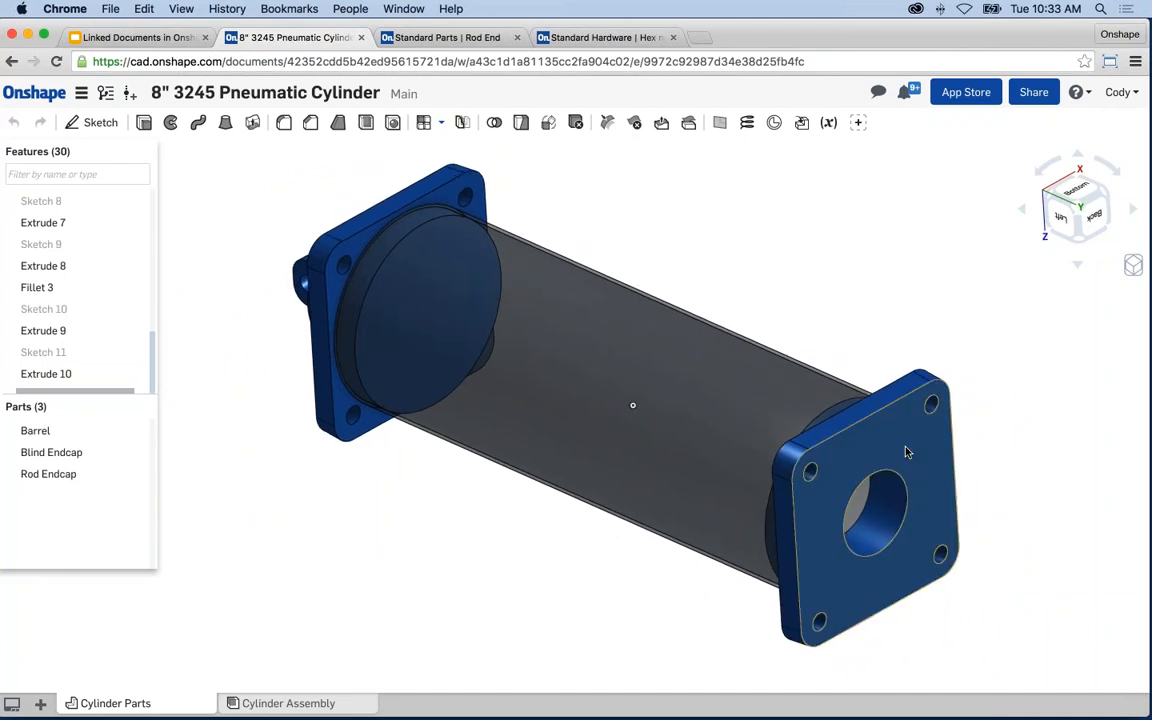
pyautogui.click(906, 403)
pyautogui.hotkey('shift', 's')
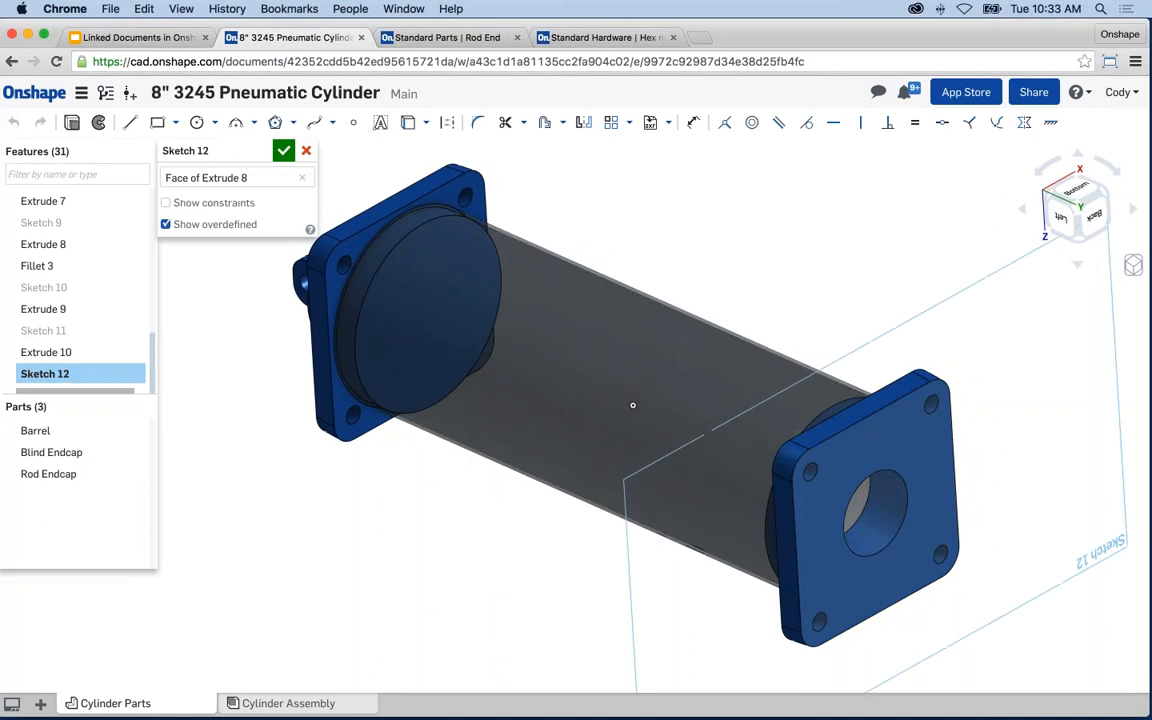
pyautogui.press('n')
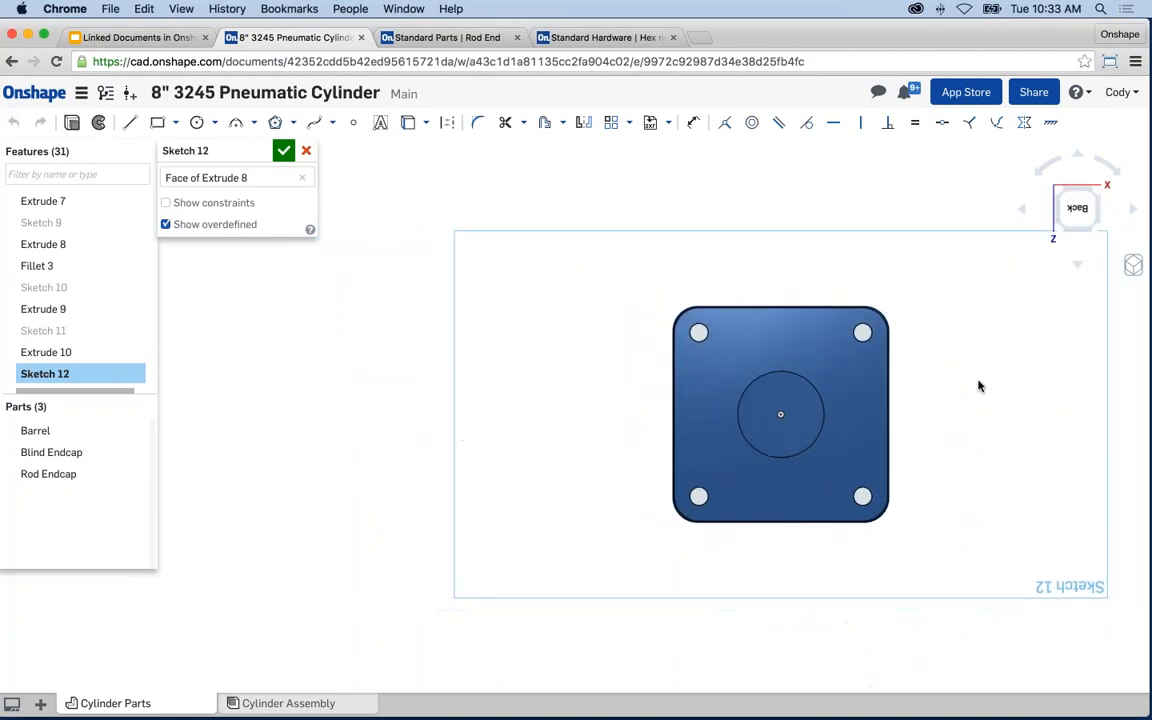
pyautogui.scroll(2, 813, 345)
pyautogui.scroll(1, 780, 345)
pyautogui.moveTo(762, 342); pyautogui.dragTo(740, 328, button='middle')
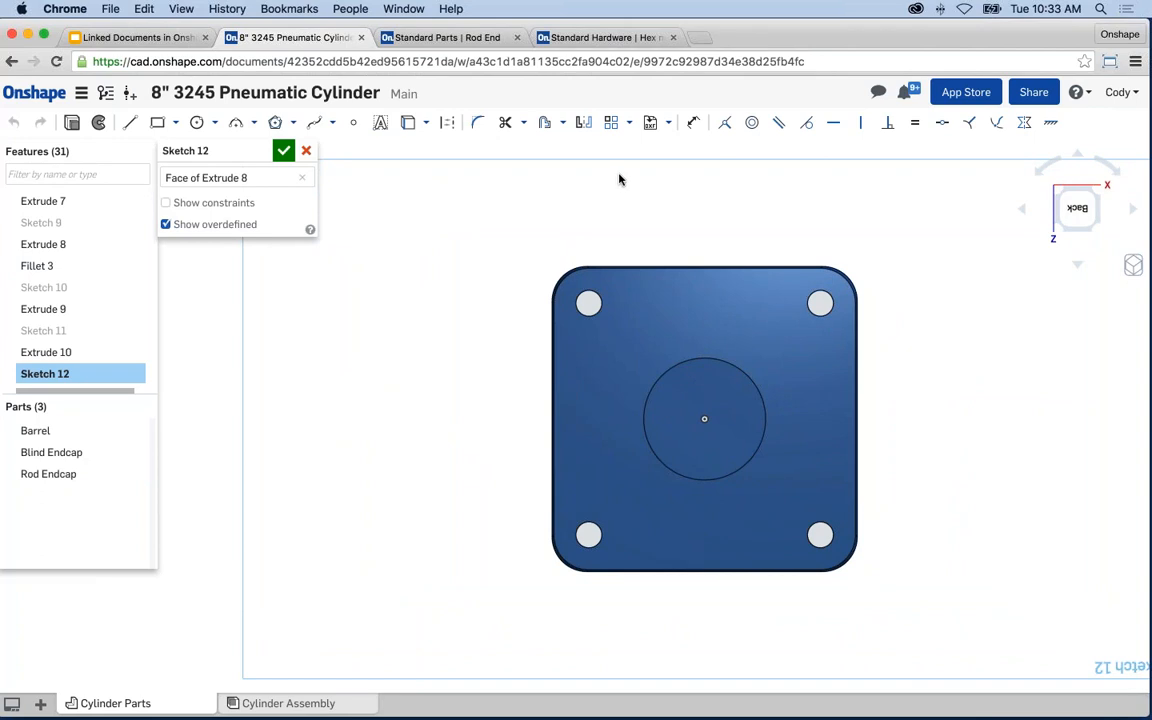
# - Look at the other-document sources available for inserting an image into the sketch, and leave without inserting one
pyautogui.click(668, 122)
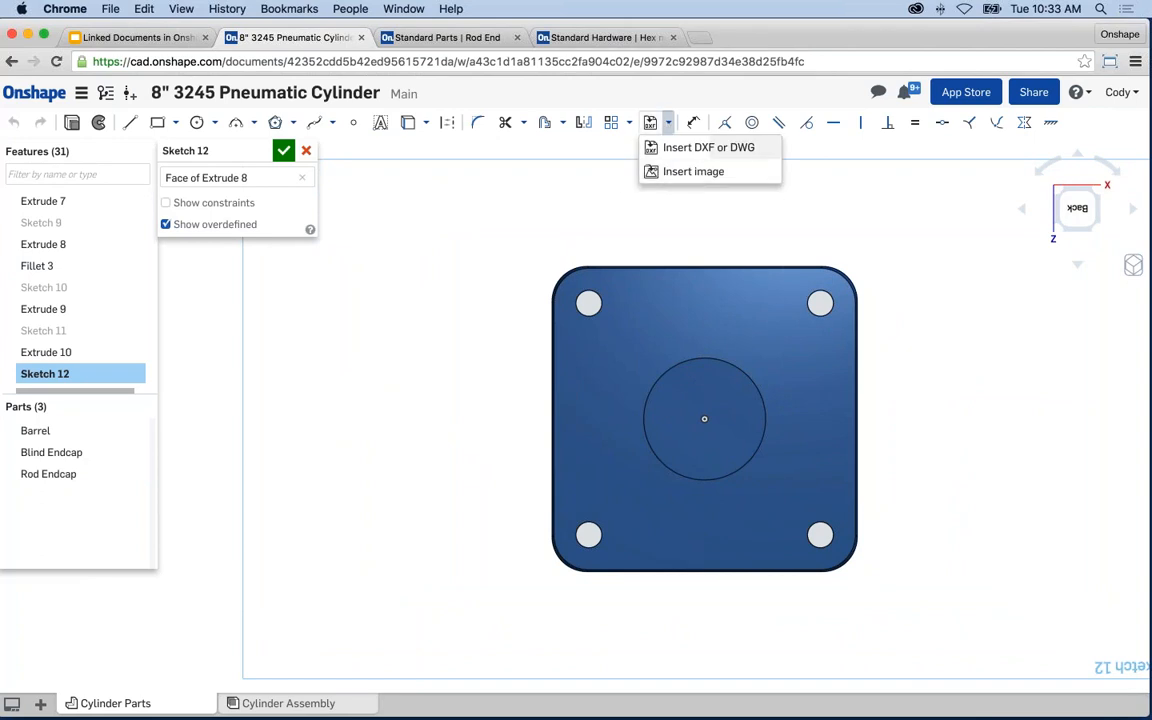
pyautogui.click(690, 172)
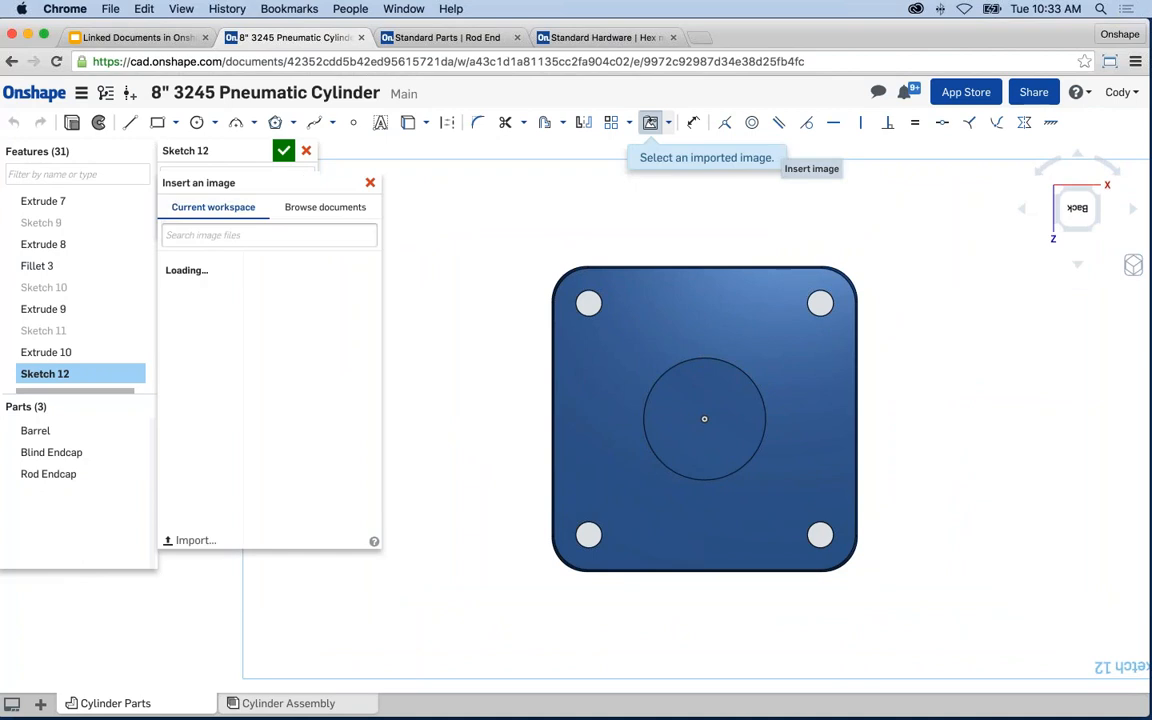
pyautogui.click(318, 213)
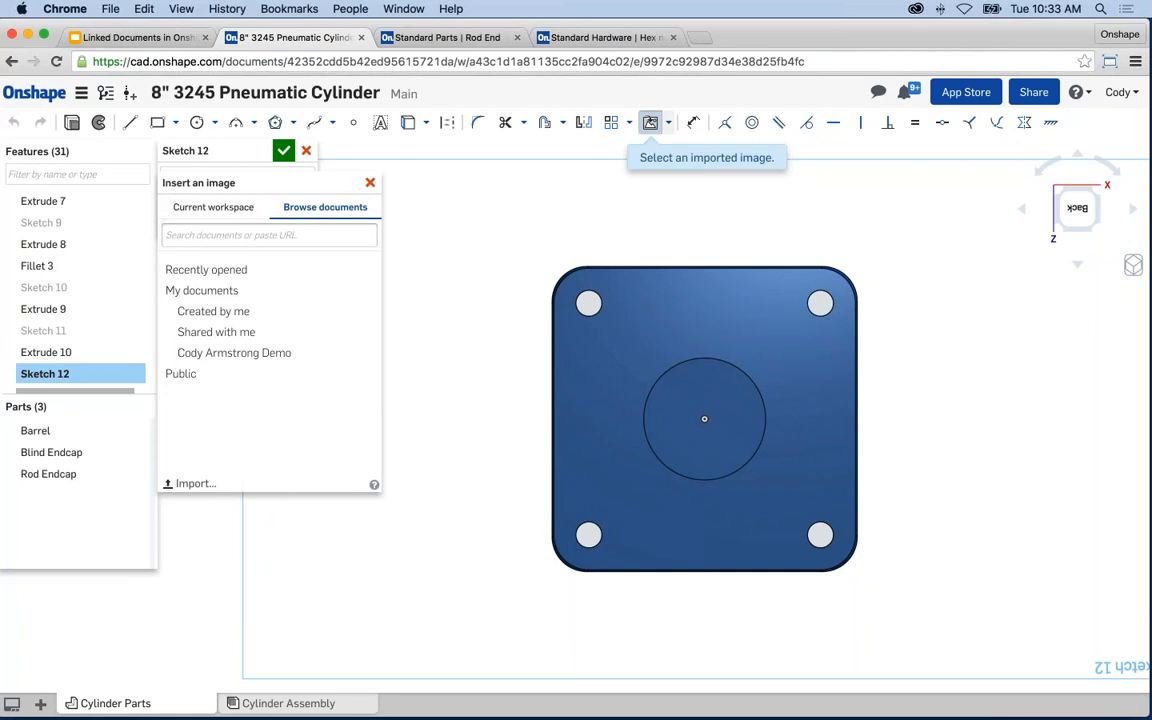
pyautogui.press('Escape')
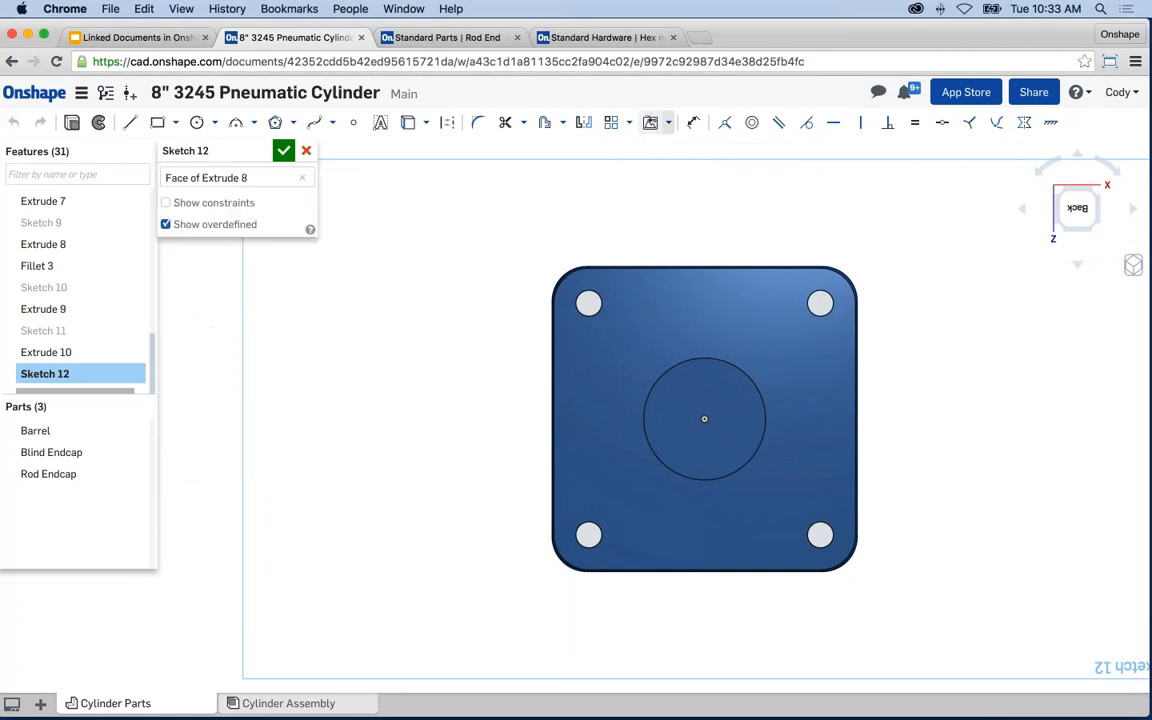
# - Look at the other-document sources available for inserting a DXF or DWG file into the sketch, and close without inserting
pyautogui.click(667, 122)
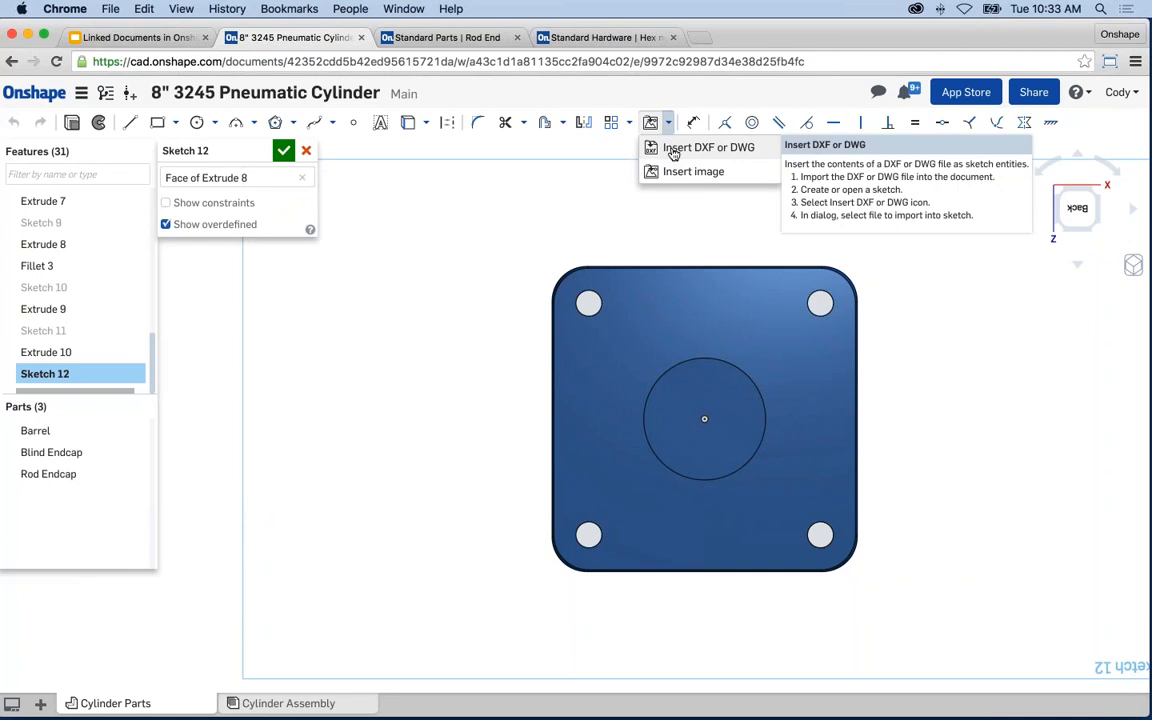
pyautogui.click(673, 150)
pyautogui.click(350, 174)
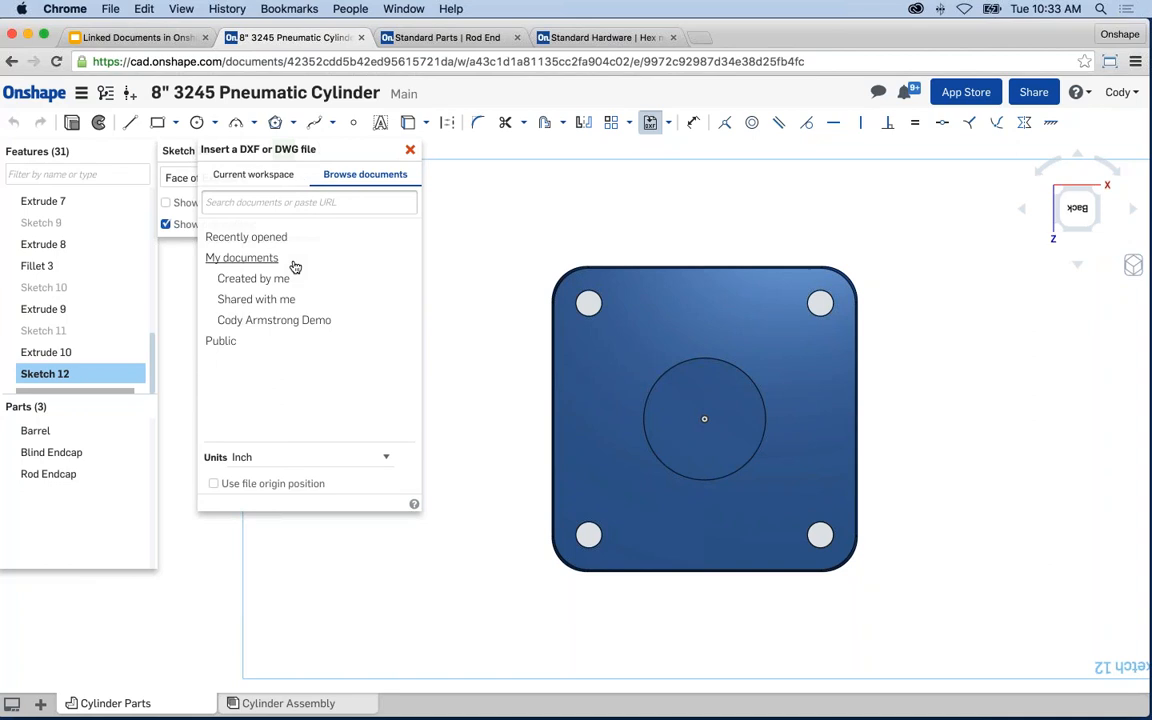
pyautogui.click(409, 152)
pyautogui.moveTo(514, 262); pyautogui.dragTo(378, 302, button='right')
pyautogui.scroll(3, 475, 320)
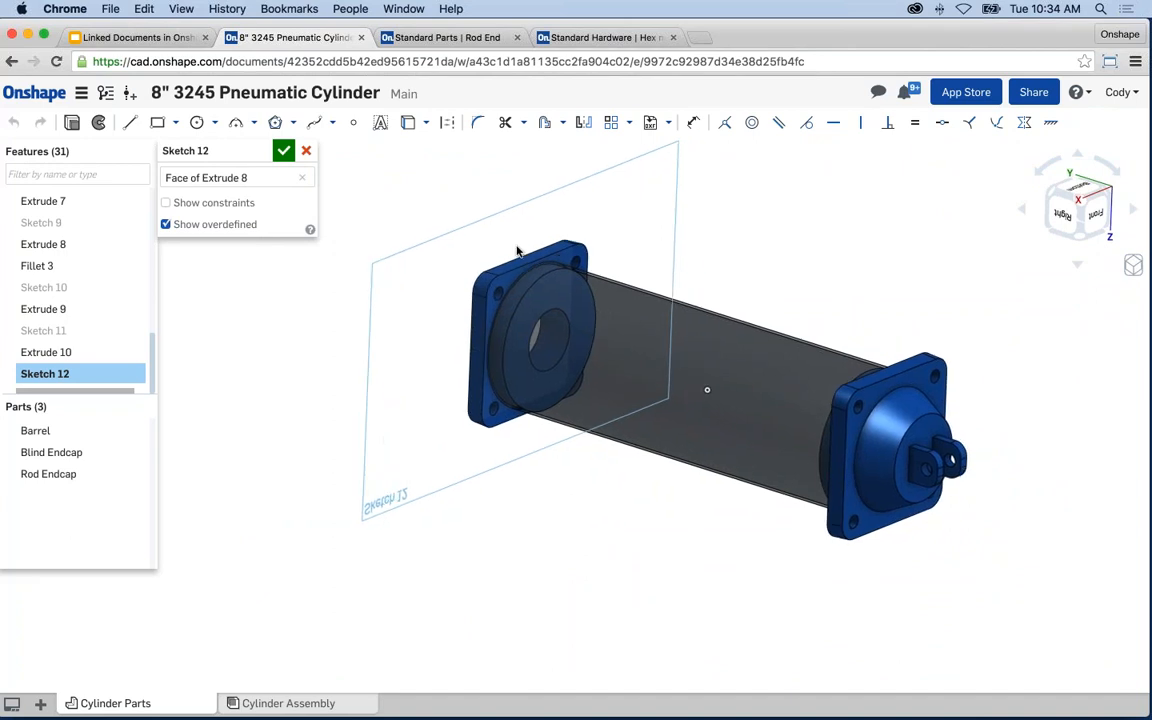
pyautogui.scroll(-2, 656, 329)
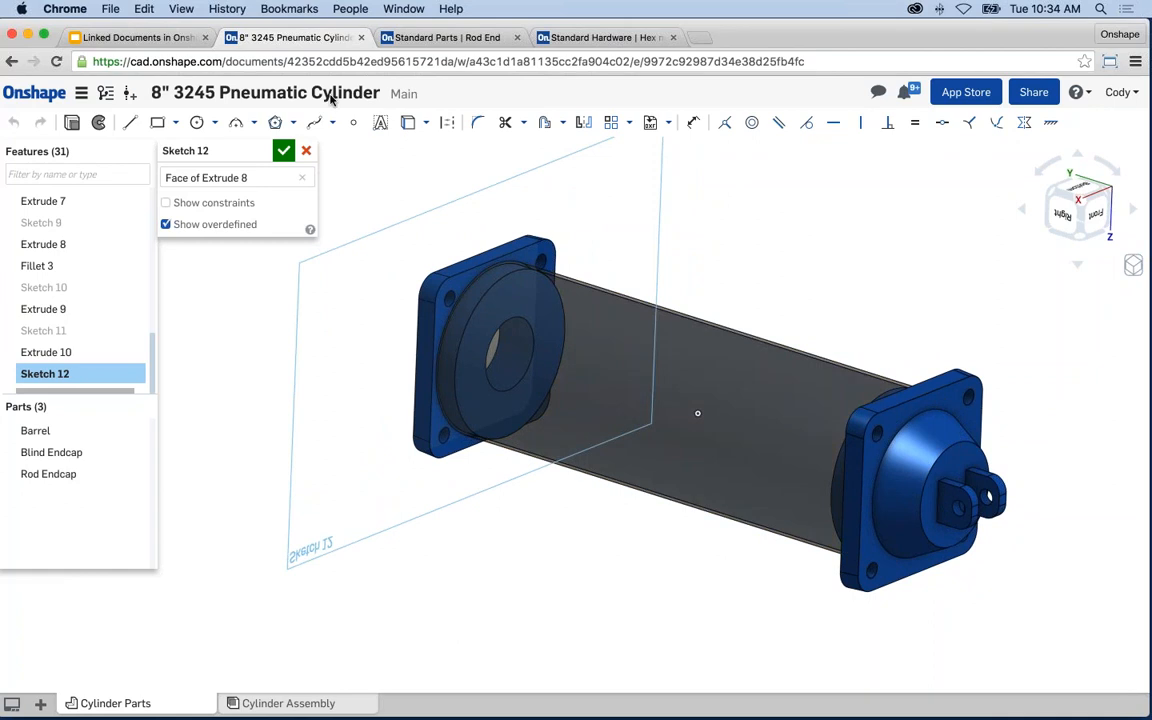
# - Switch to the Linked Documents in Onshape presentation in Google Slides and present it from slide 8, Engineers
pyautogui.click(135, 37)
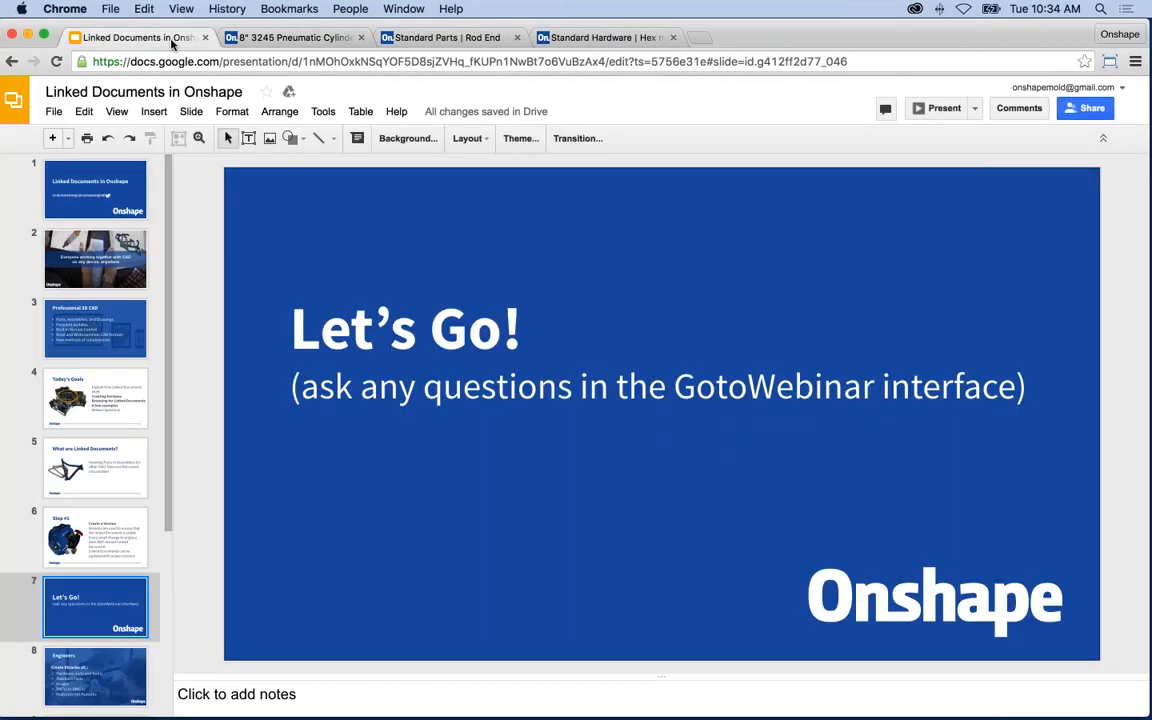
pyautogui.scroll(-2, 154, 540)
pyautogui.click(127, 572)
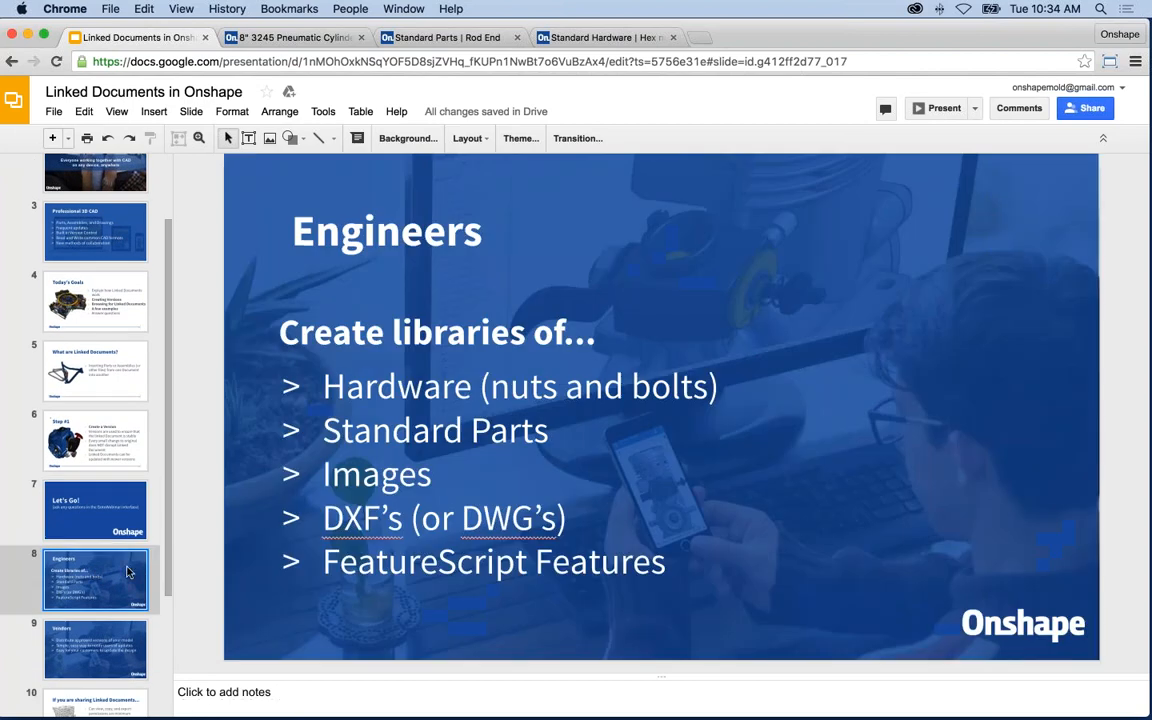
pyautogui.click(940, 108)
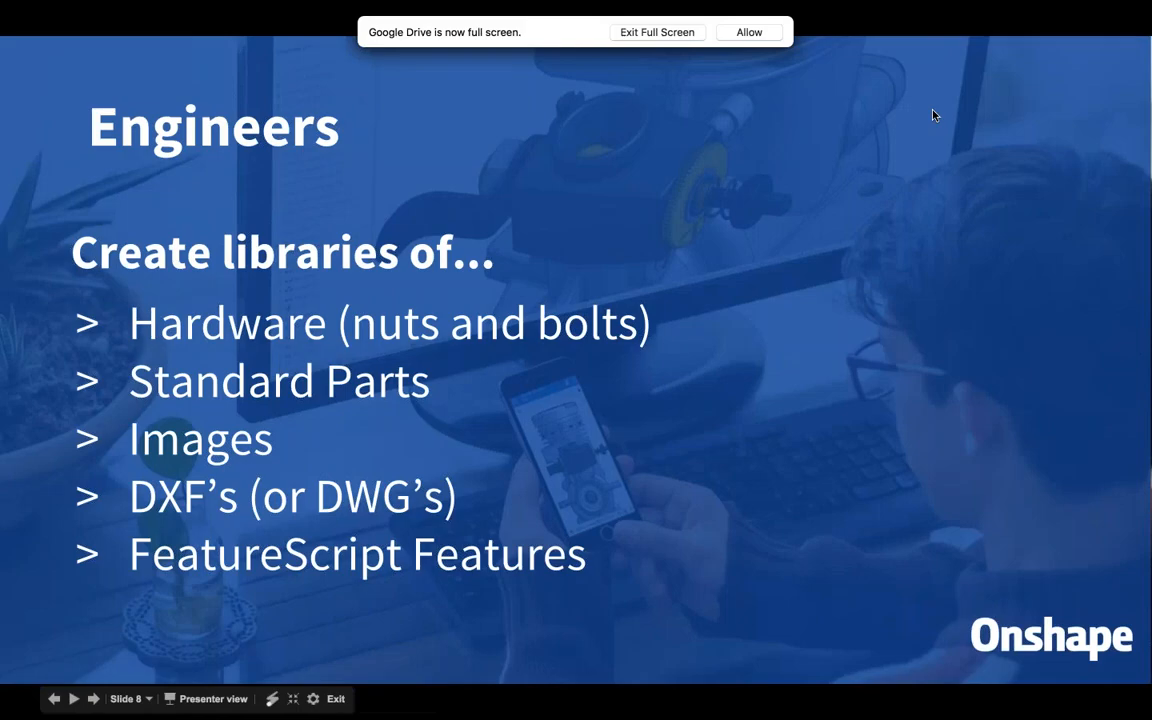